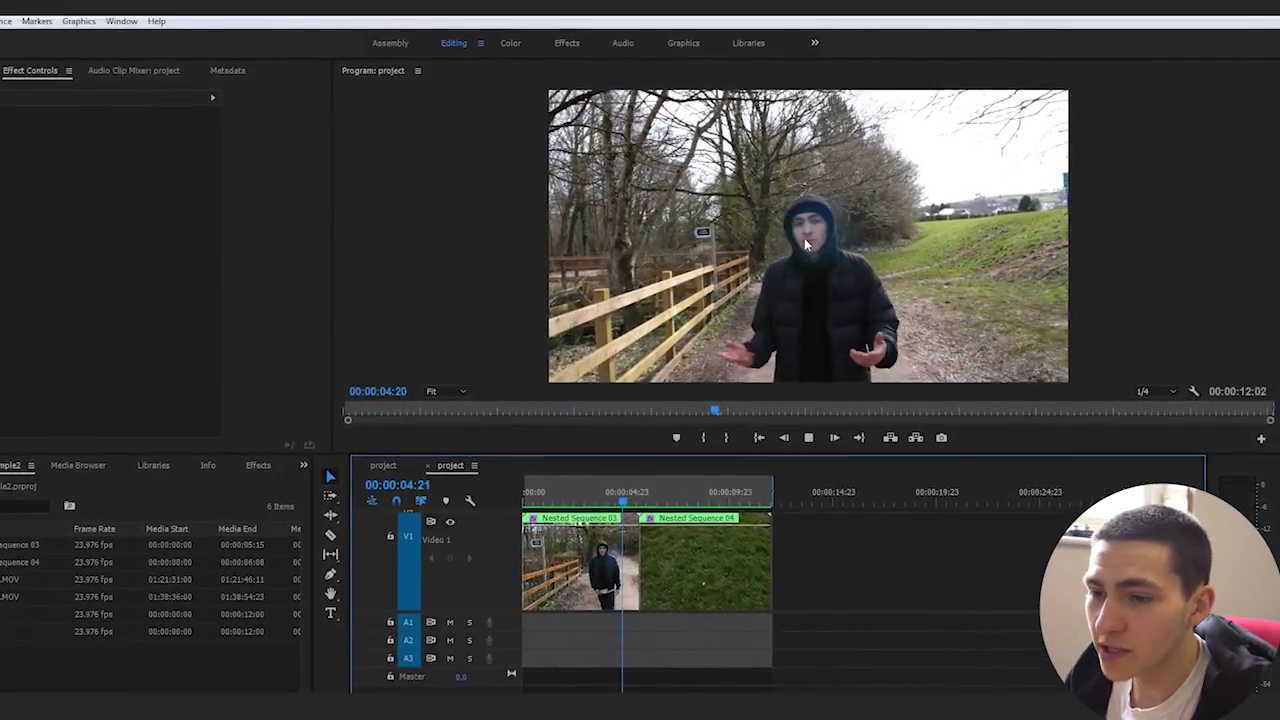
- Play the finished example through both nested clips and return to the start of the sequence
click(603, 530)
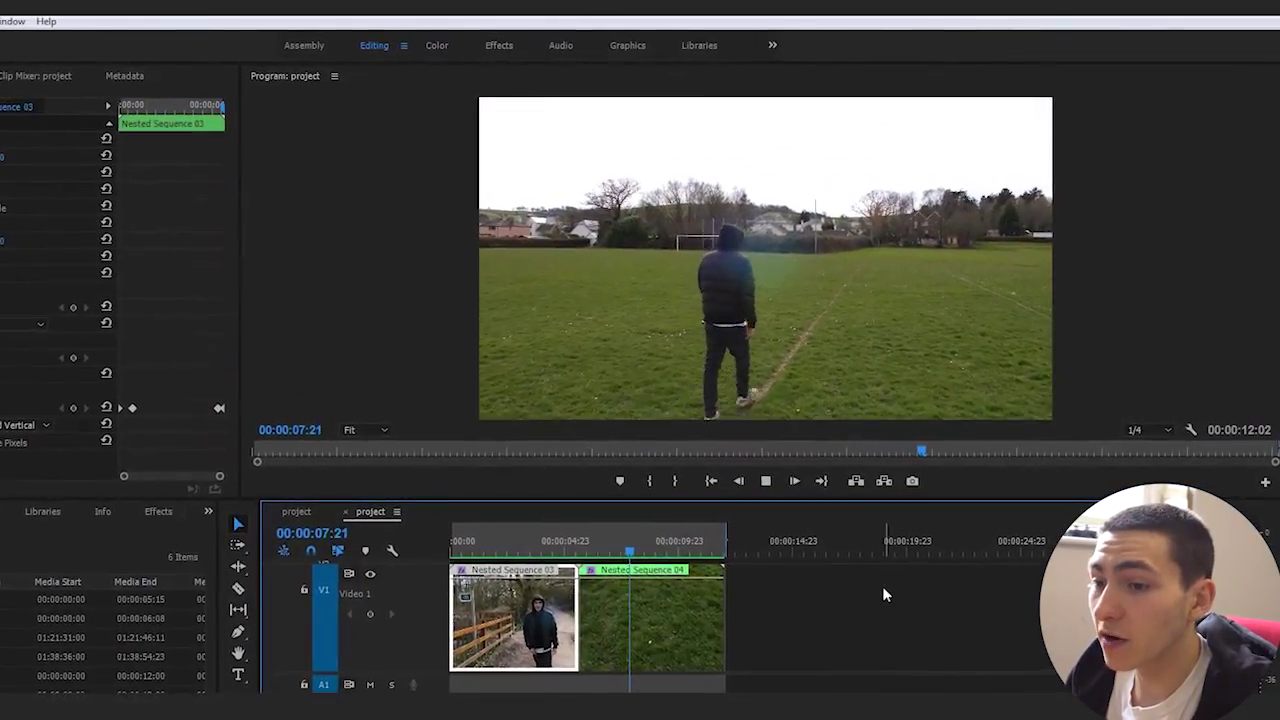
click(883, 589)
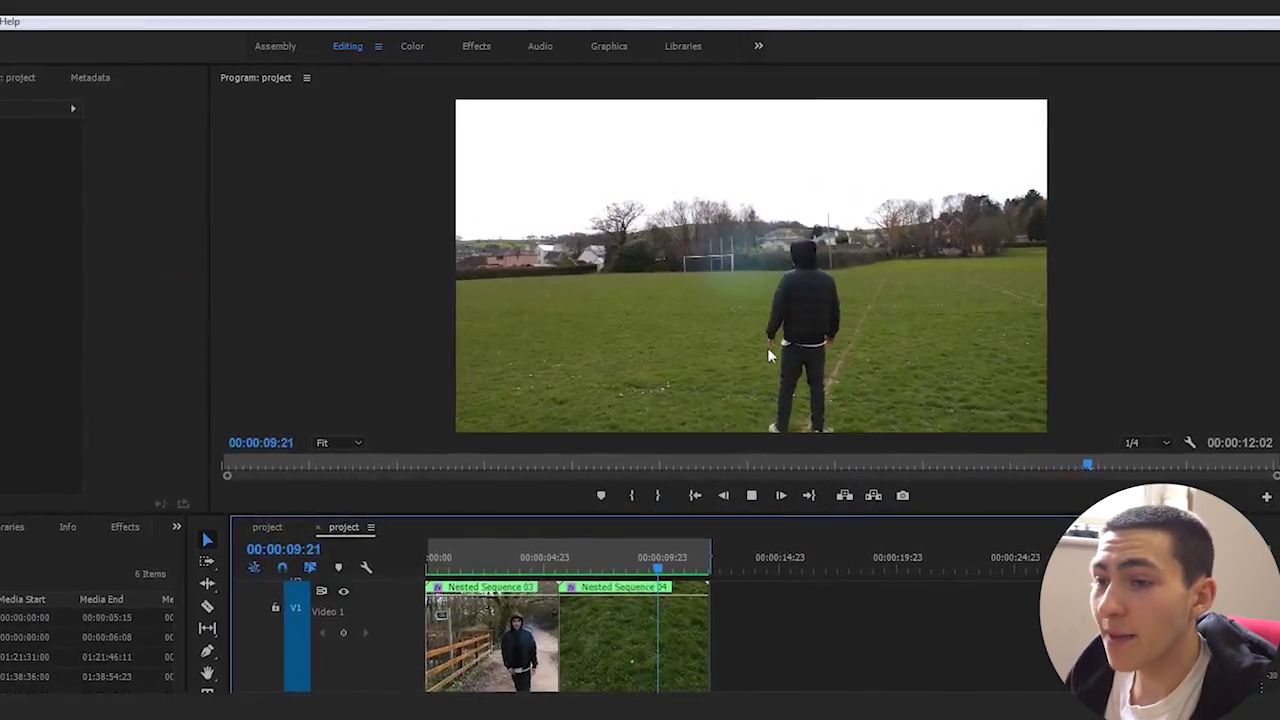
key(space)
click(428, 557)
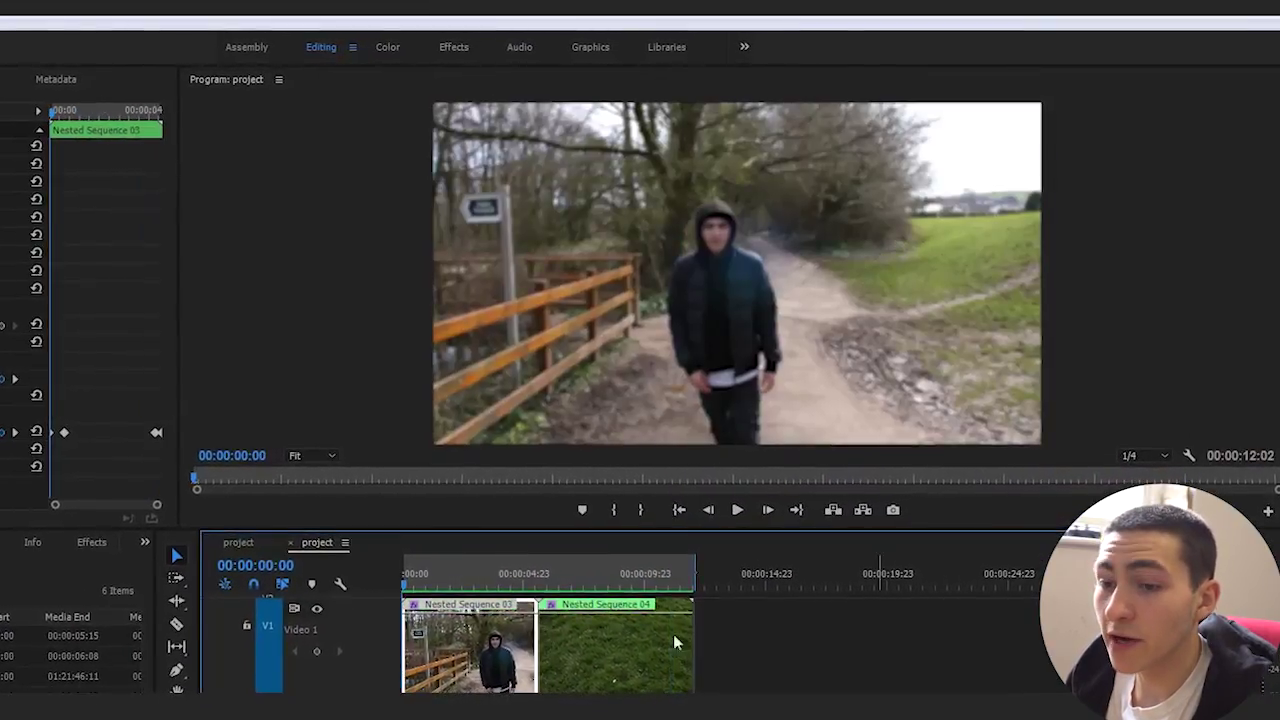
- Replay the finished example and step frame by frame through the transition between Nested Sequence 03 and Nested Sequence 04
key(space)
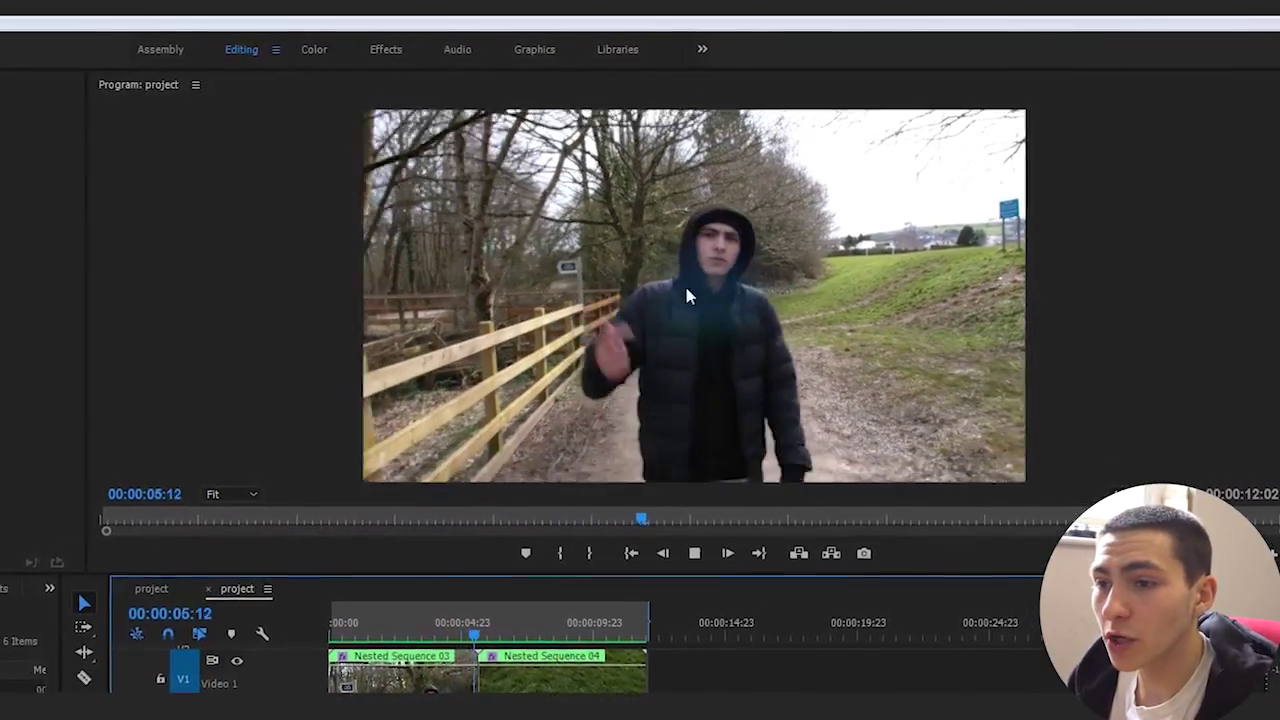
key(space)
click(470, 627)
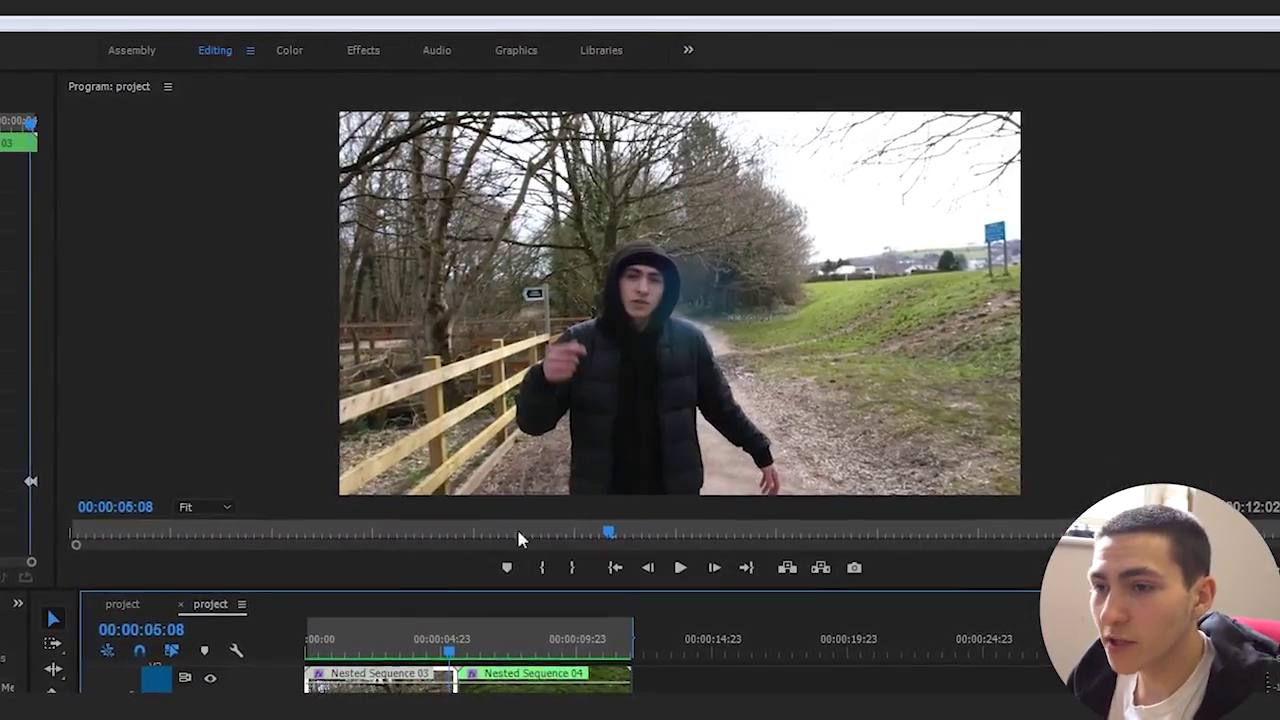
key(Right)
key(Right)
key(Right)
key(Right)
key(Right)
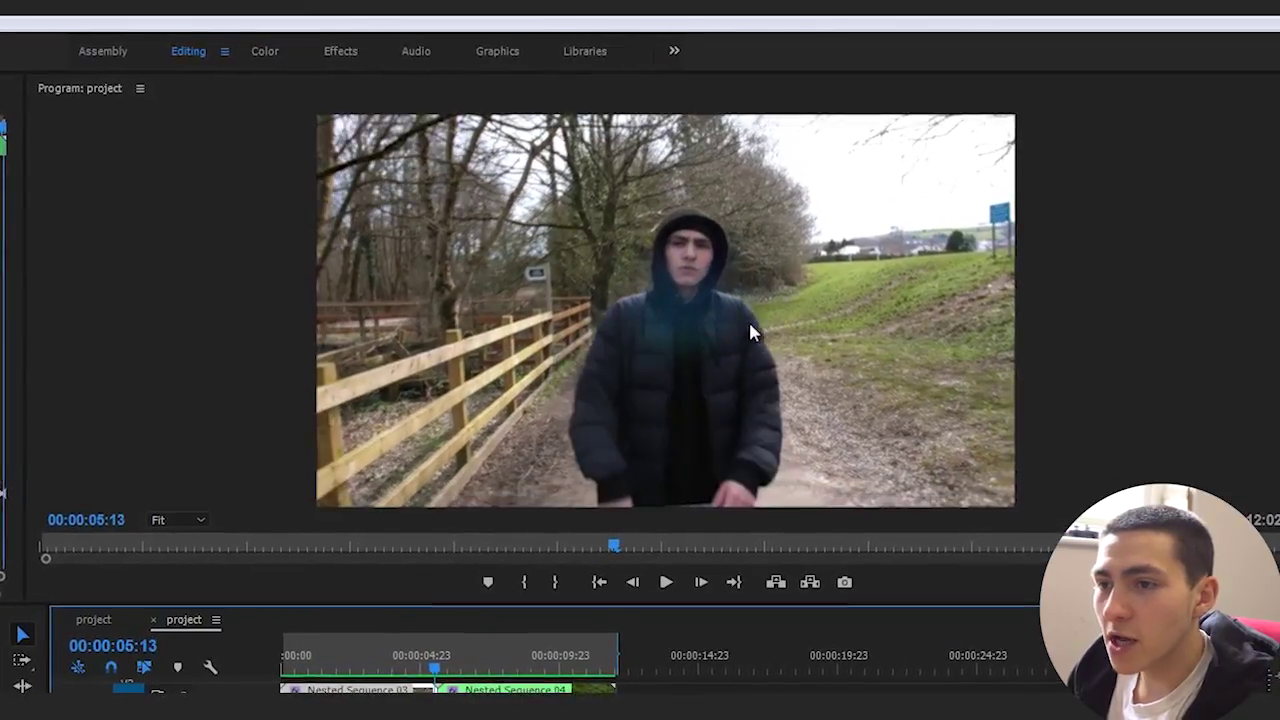
key(Right)
key(Right)
key(Right)
key(Right)
key(Right)
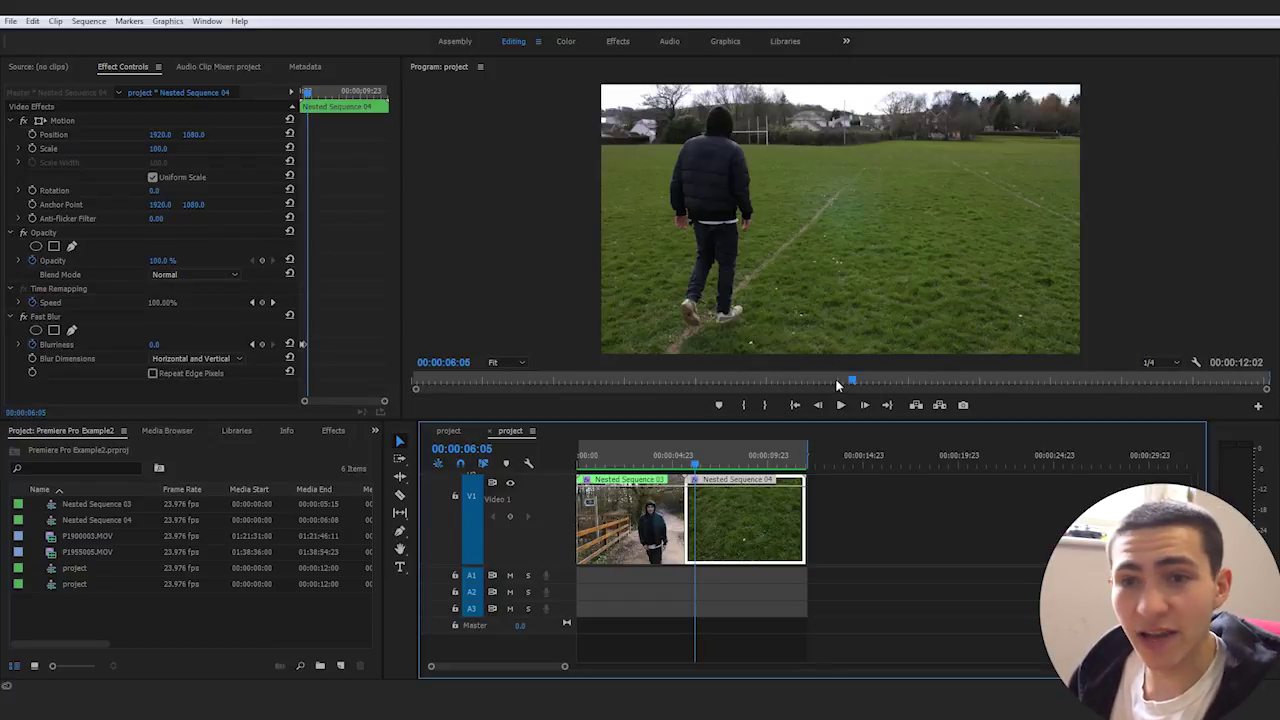
click(971, 526)
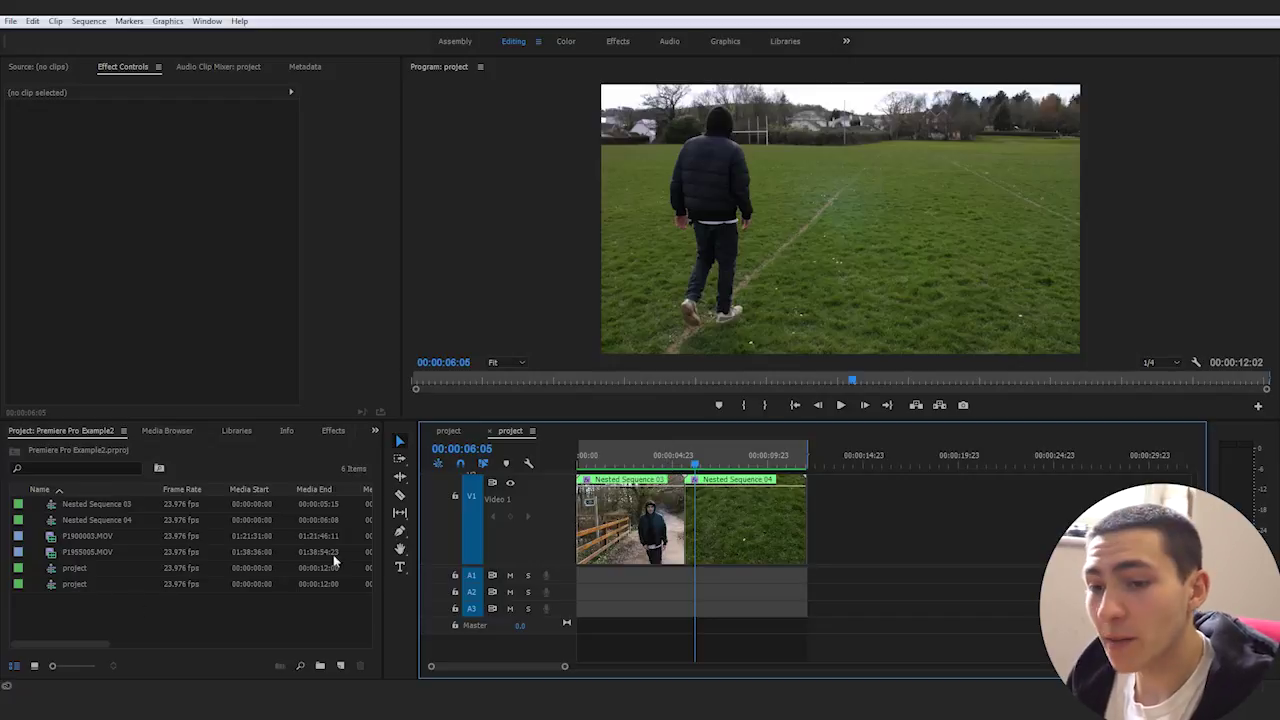
- Close both open project sequences and create a new sequence from P1900003.MOV and P1955005.MOV
click(488, 431)
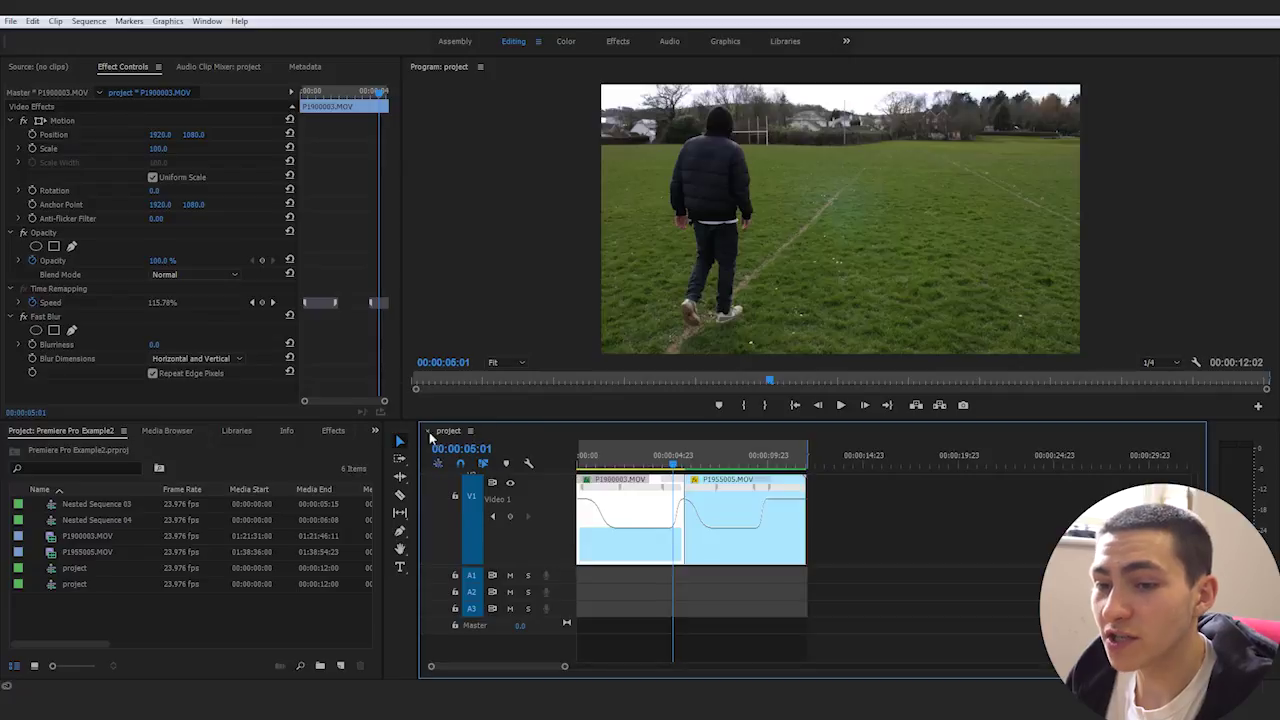
click(428, 432)
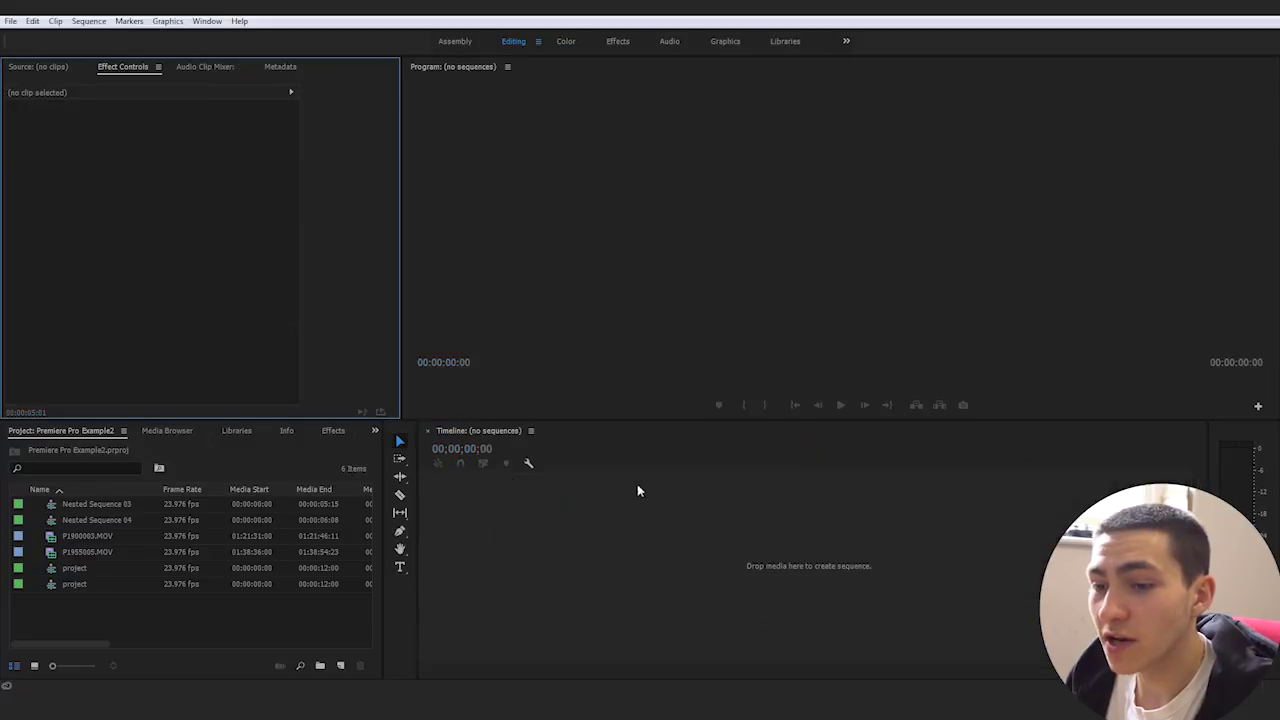
click(58, 540)
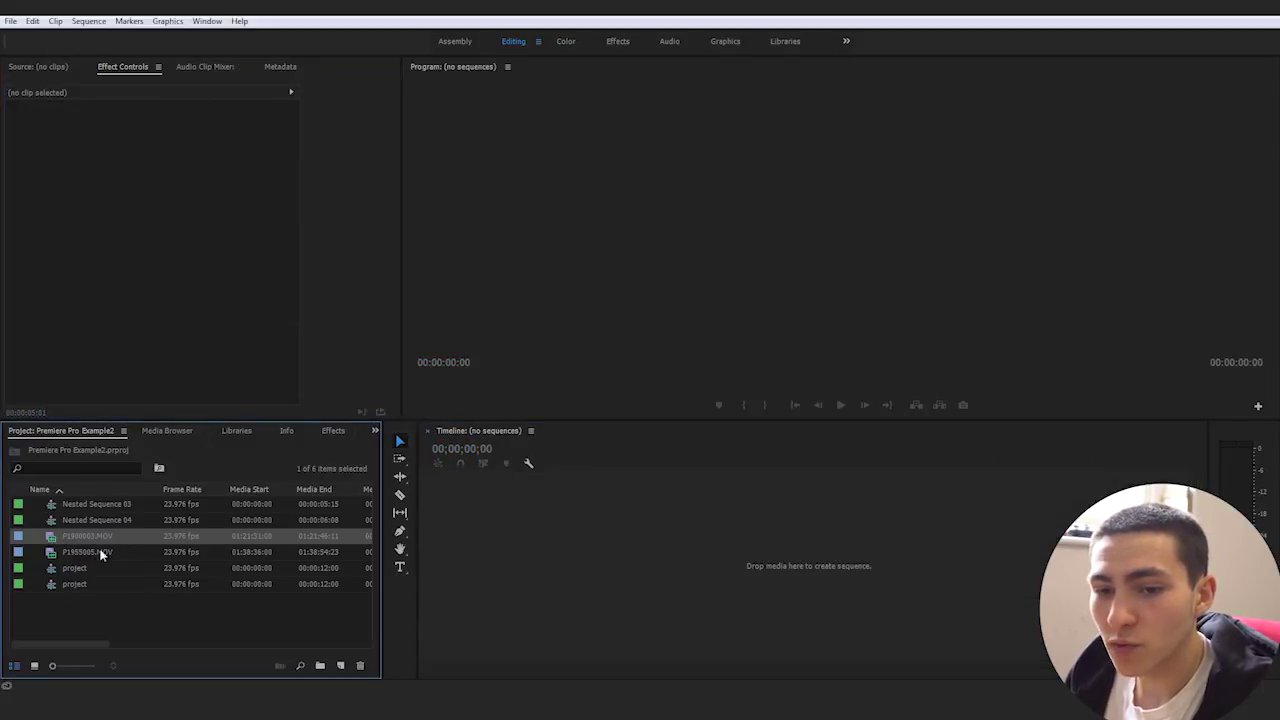
shift+click(81, 553)
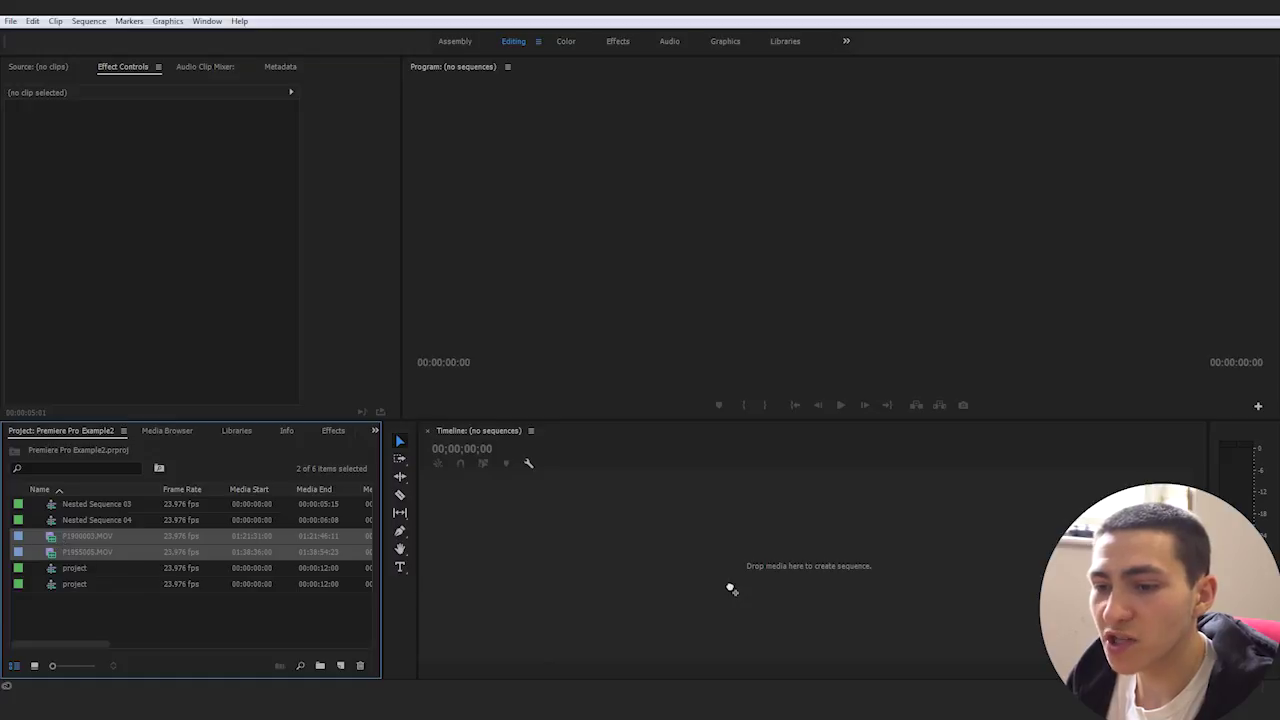
drag(731, 589, 730, 590)
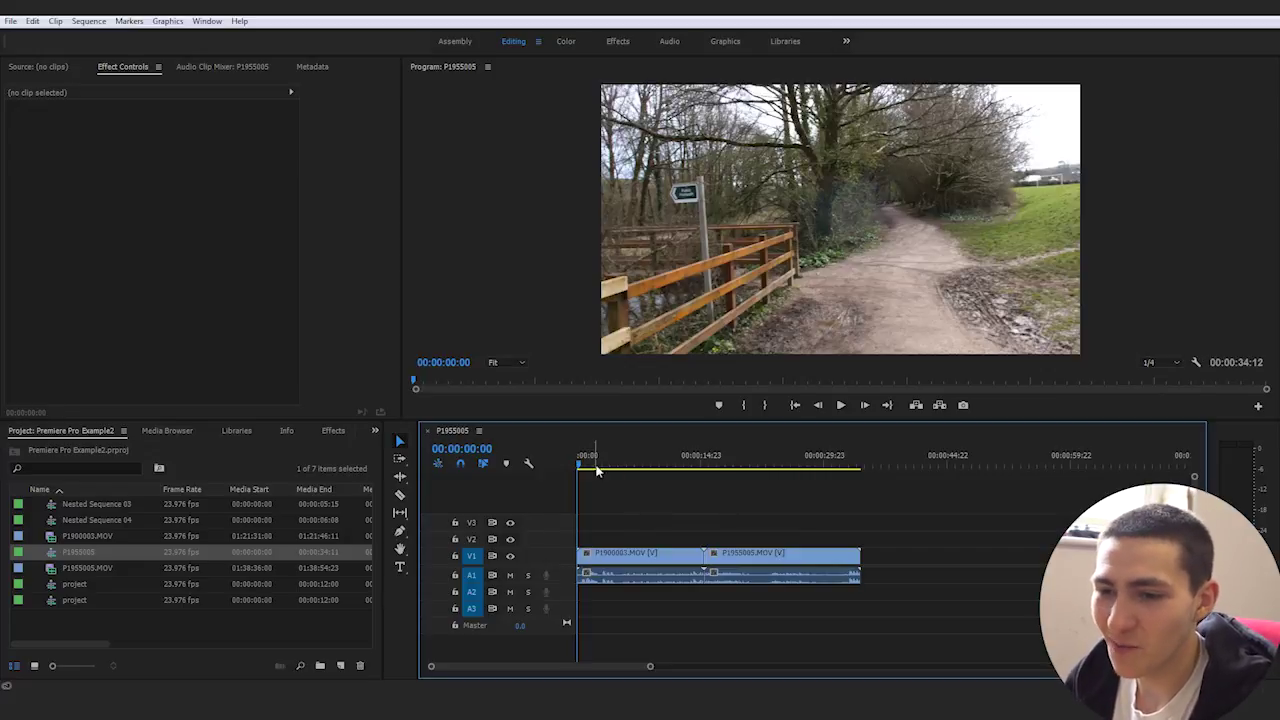
- Cut P1900003.MOV at 00:00:04:23, delete the part before the cut, and move the remainder to the sequence start
drag(590, 467, 597, 468)
click(662, 491)
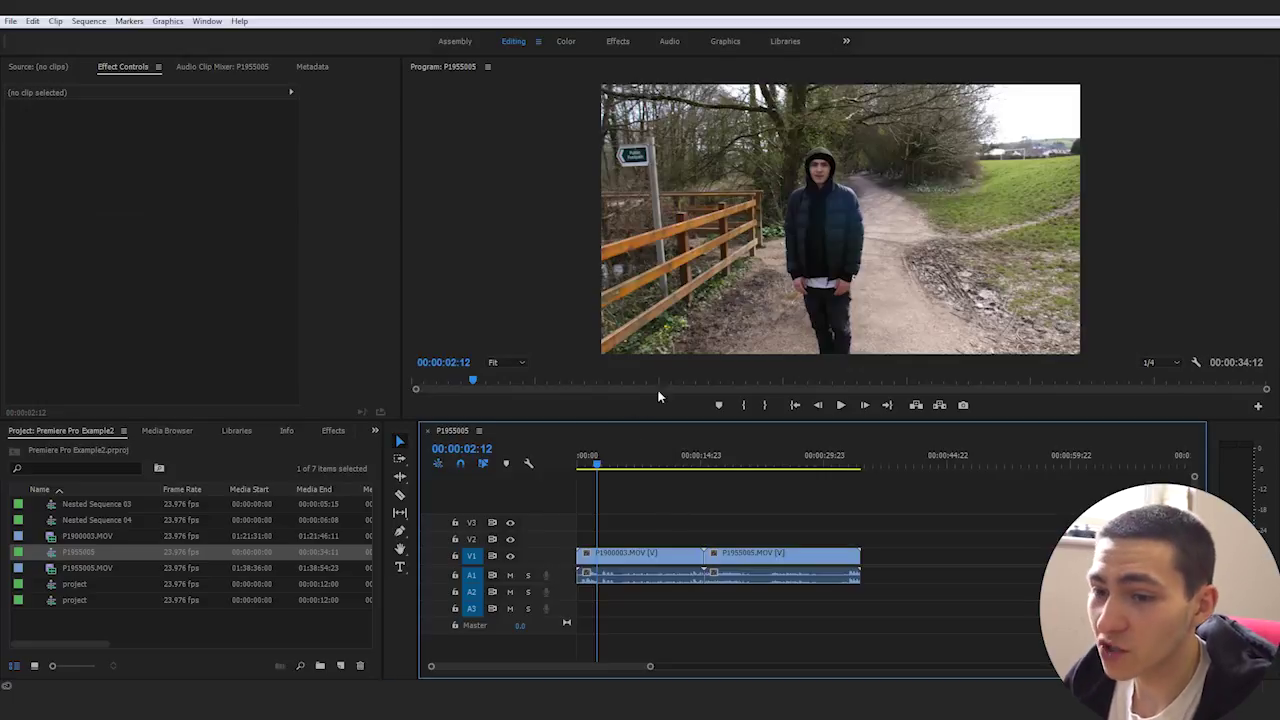
drag(597, 465, 620, 465)
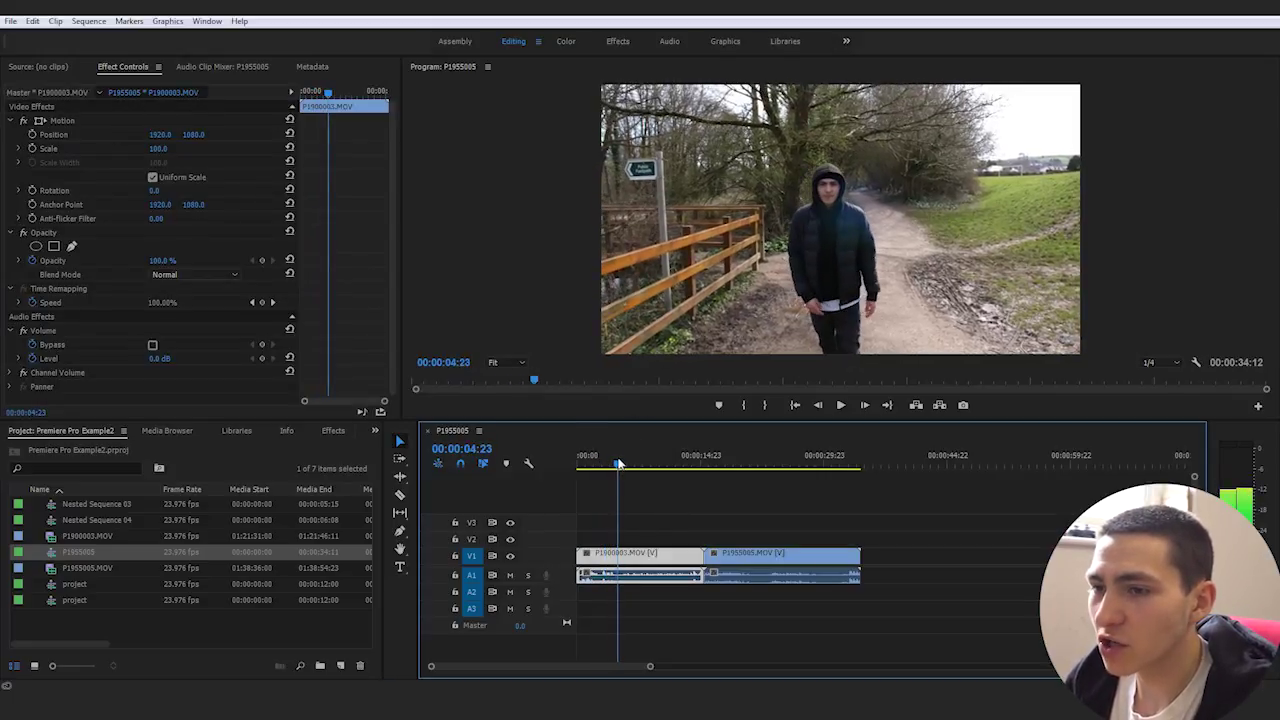
click(619, 556)
key(v)
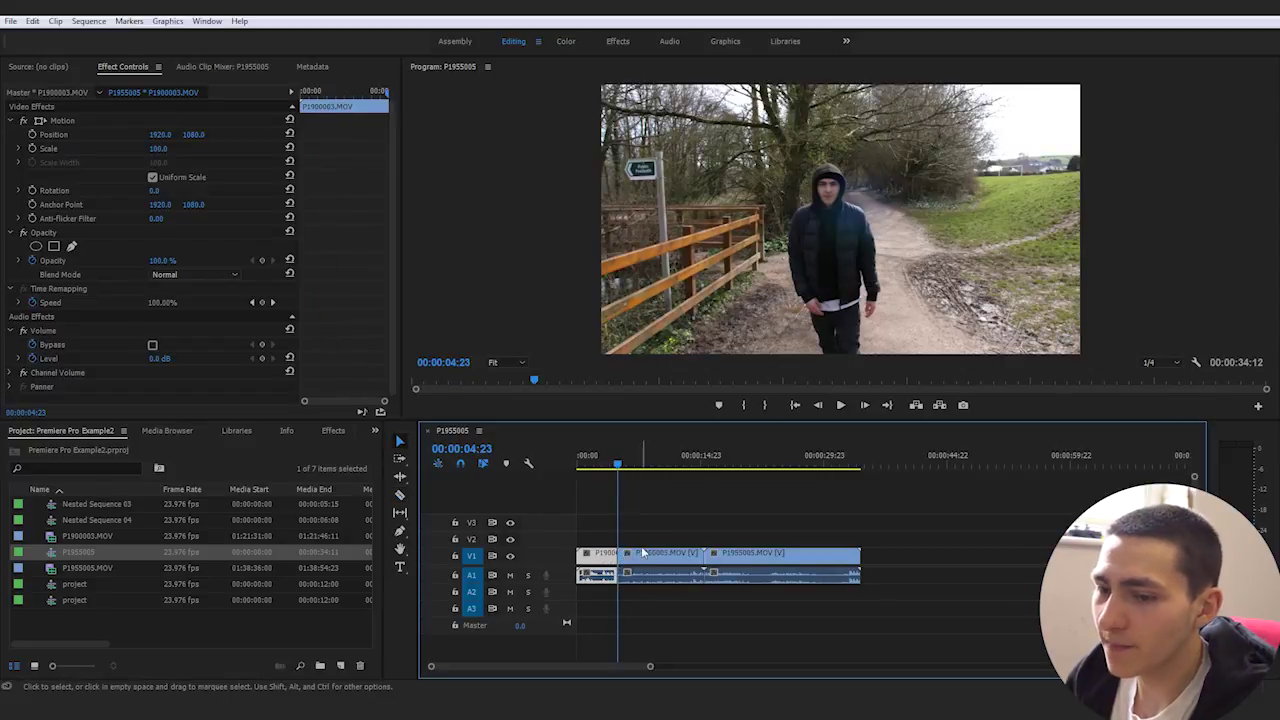
key(Delete)
drag(653, 560, 612, 551)
click(726, 522)
- Cut P1955005.MOV at 00:00:21:23, delete the part before the cut, and move the remainder against the first clip
click(711, 462)
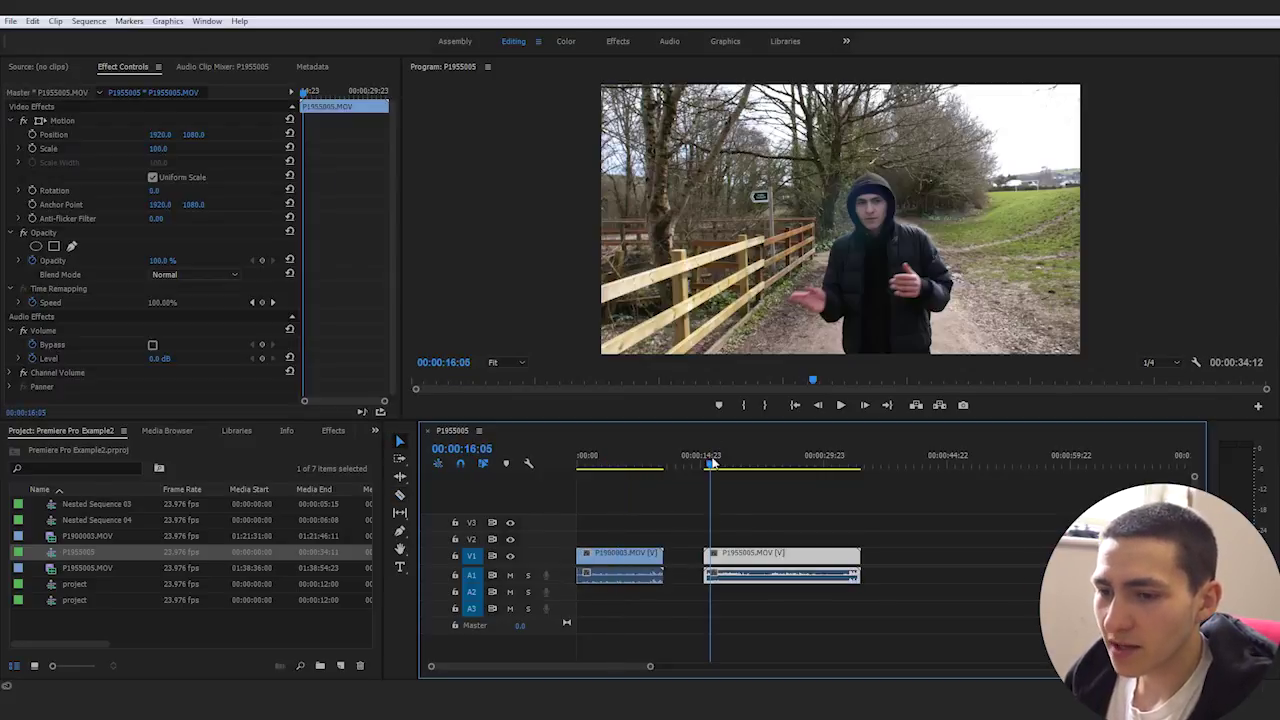
drag(711, 462, 760, 474)
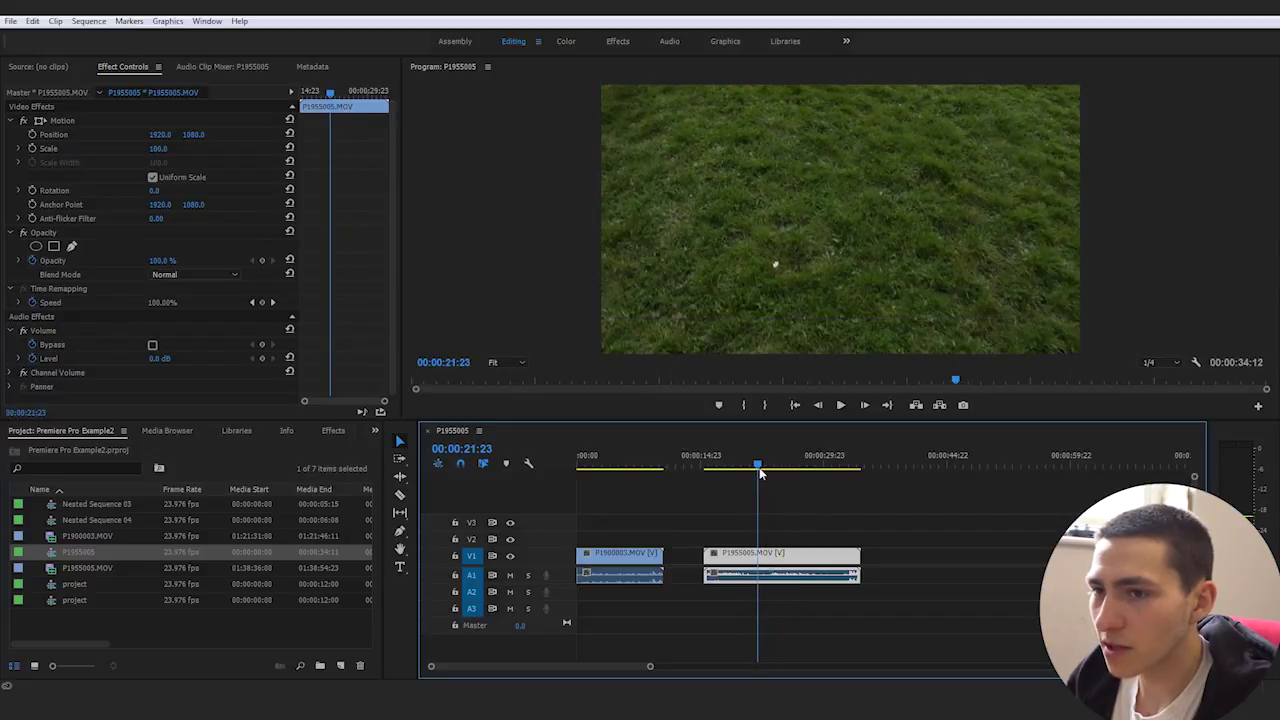
click(758, 553)
key(v)
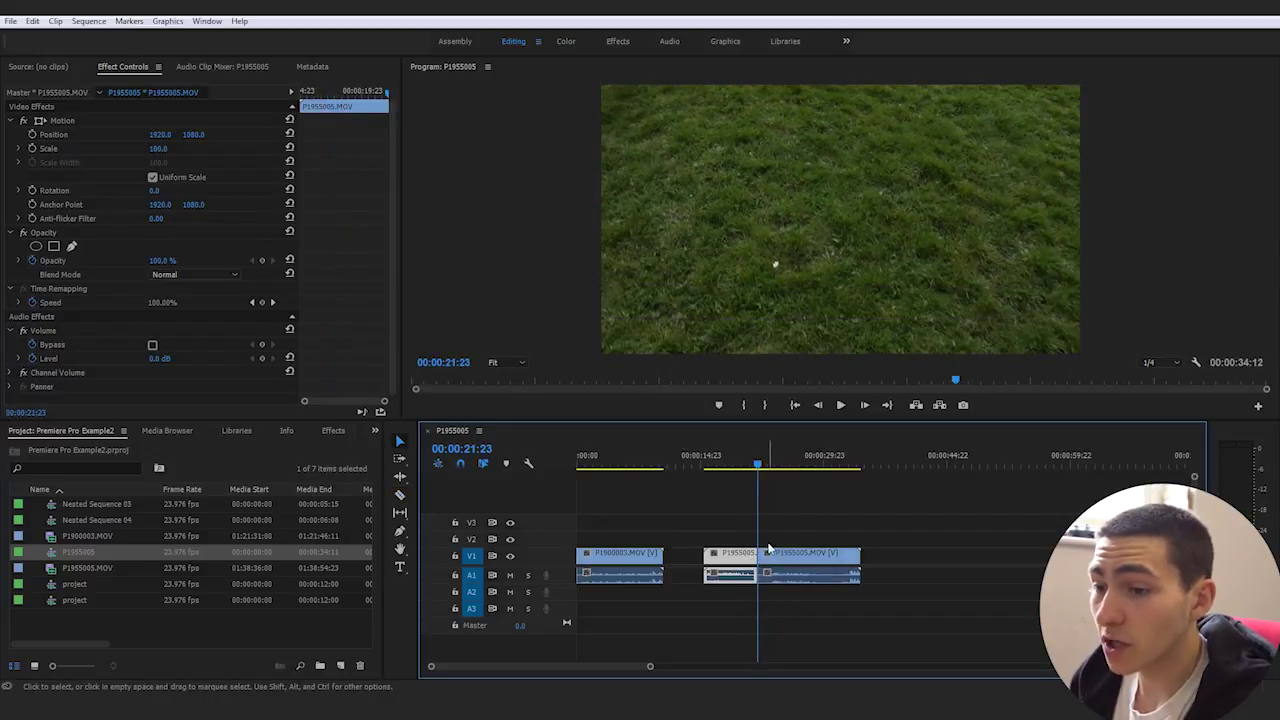
key(Delete)
drag(797, 563, 706, 550)
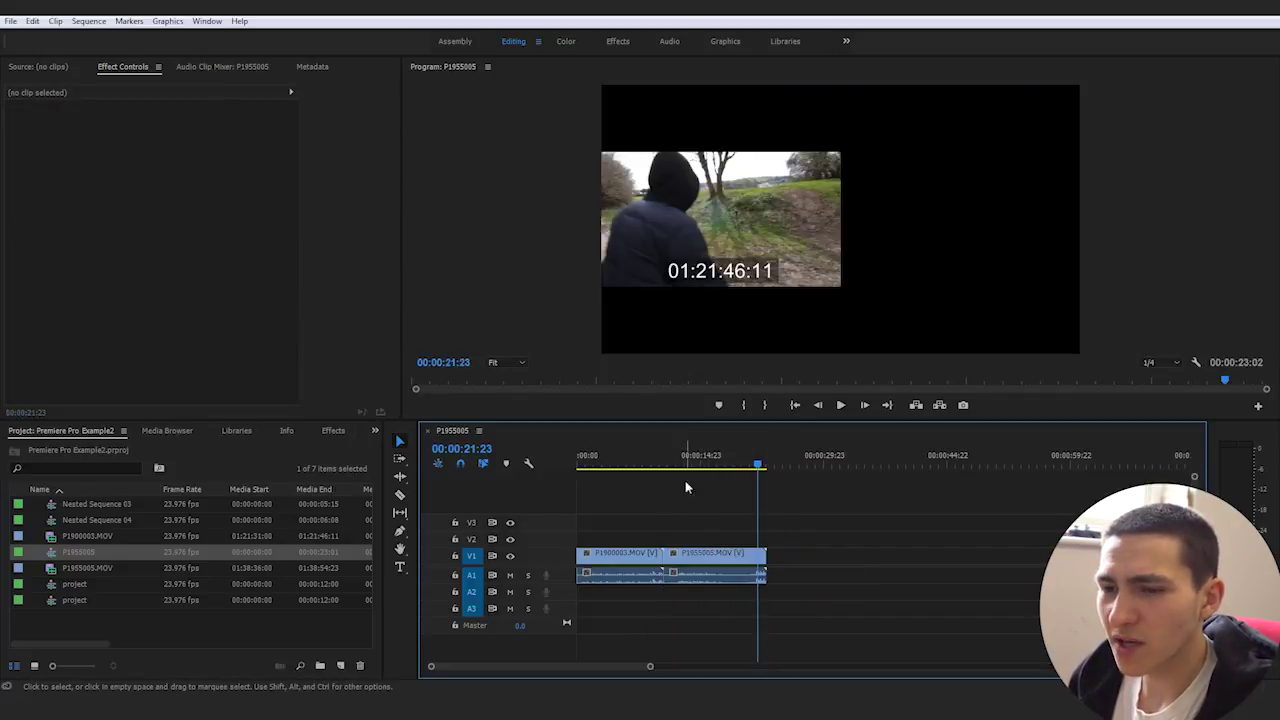
- Review the trimmed footage of both clips and return the playhead to the start of the sequence
drag(681, 466, 577, 465)
click(747, 494)
click(697, 490)
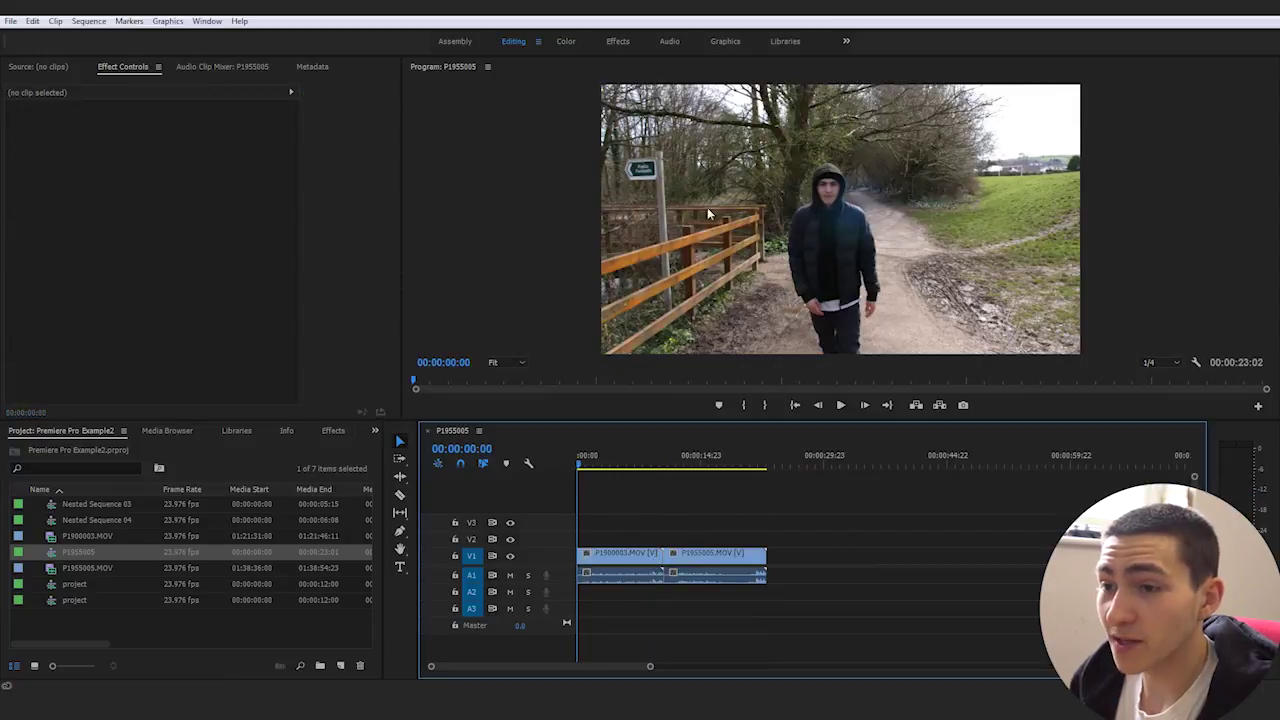
click(709, 461)
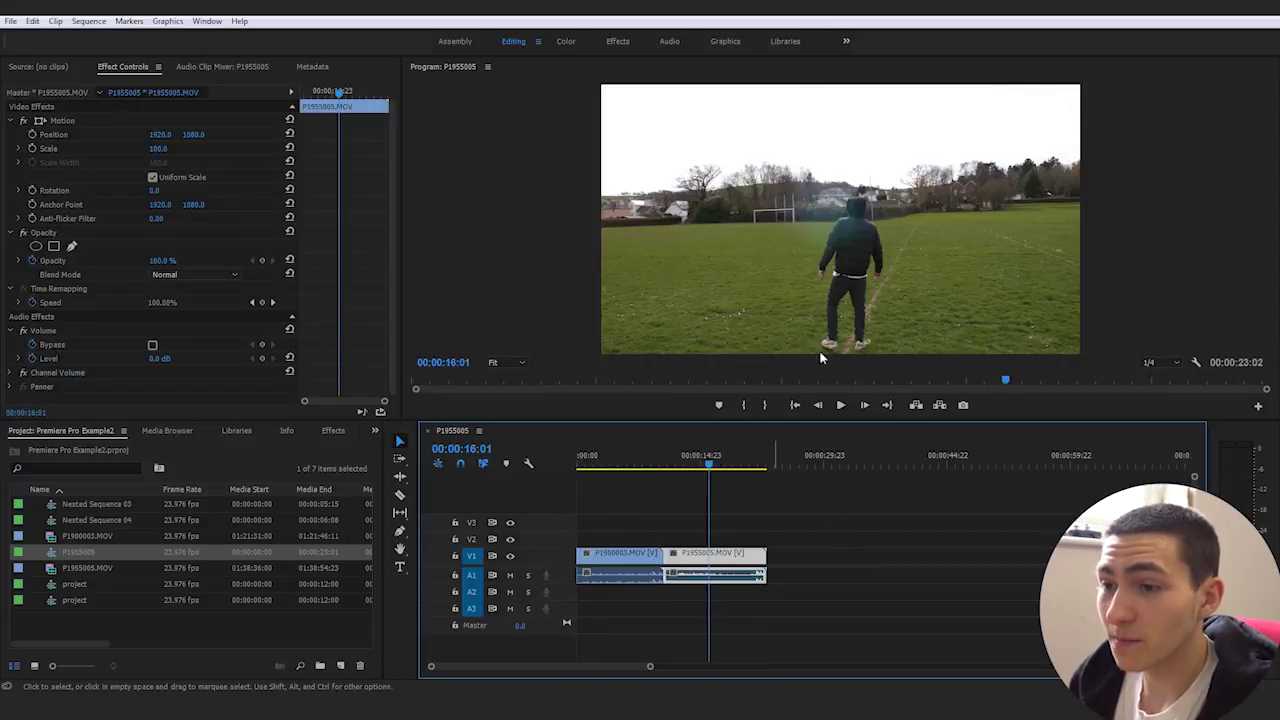
key(Home)
click(897, 495)
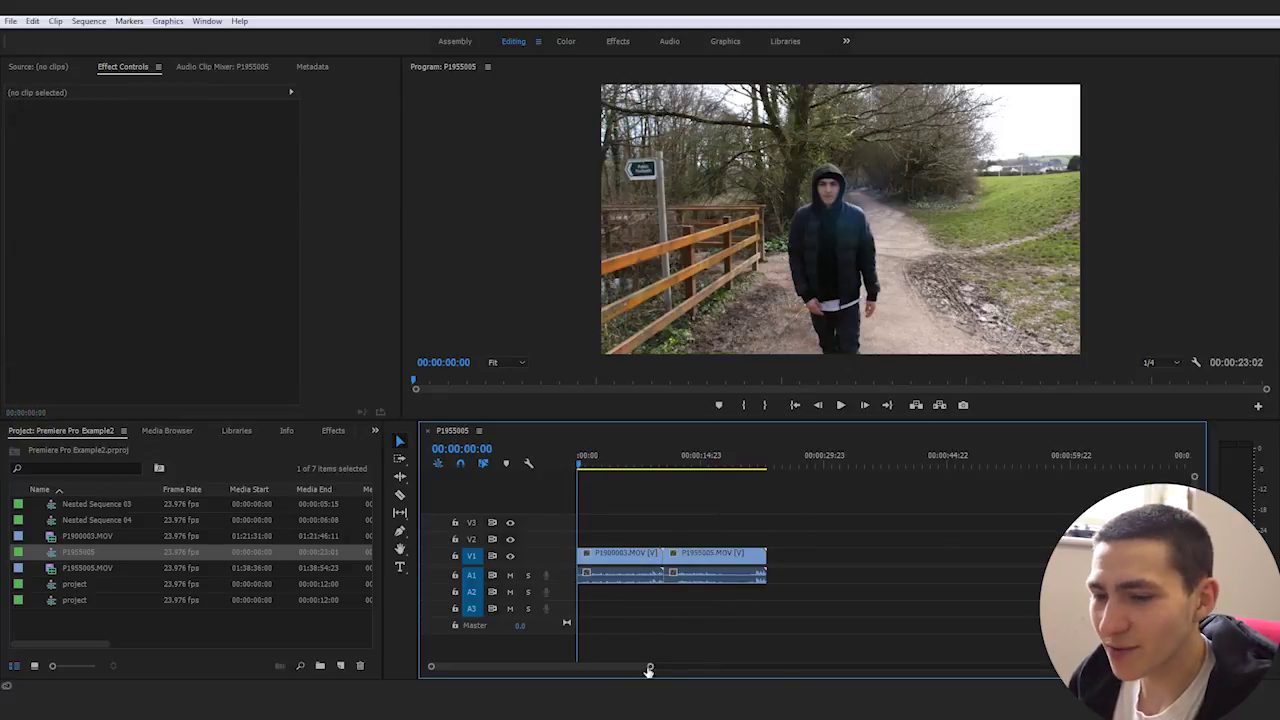
- Display the Time Remapping speed line on P1900003.MOV and enlarge the V1 track
drag(650, 670, 532, 667)
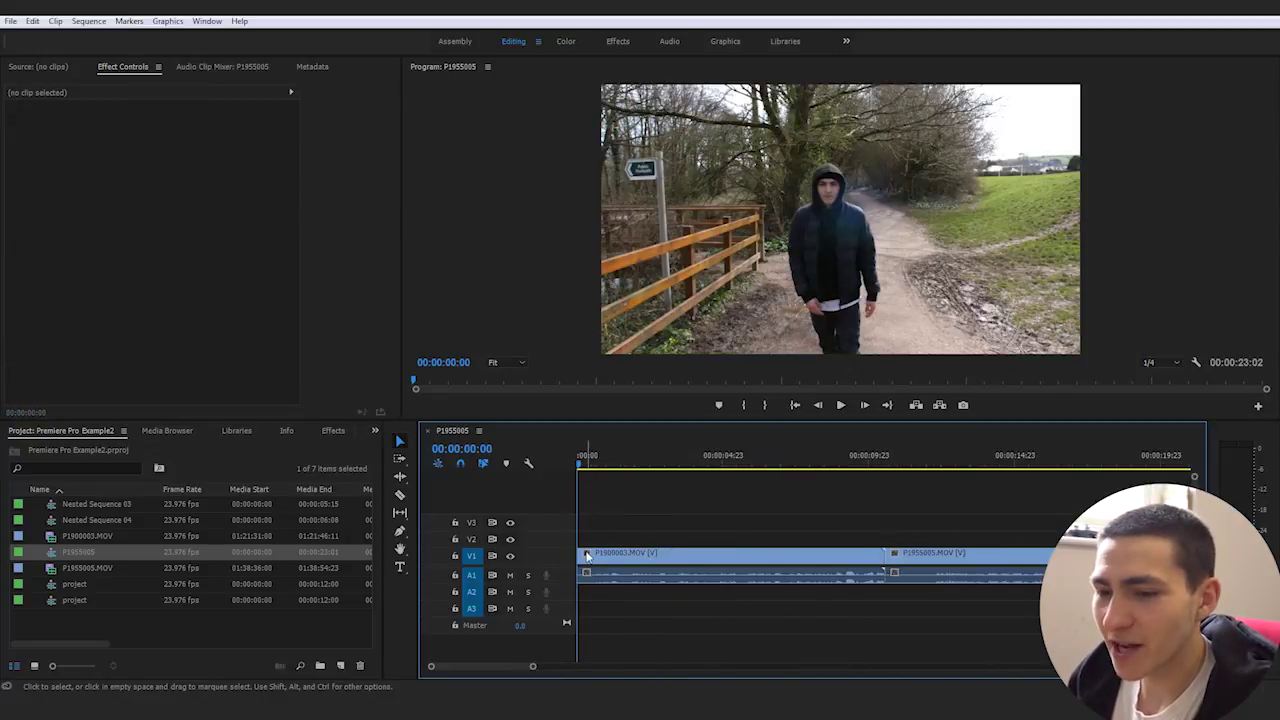
click(587, 556)
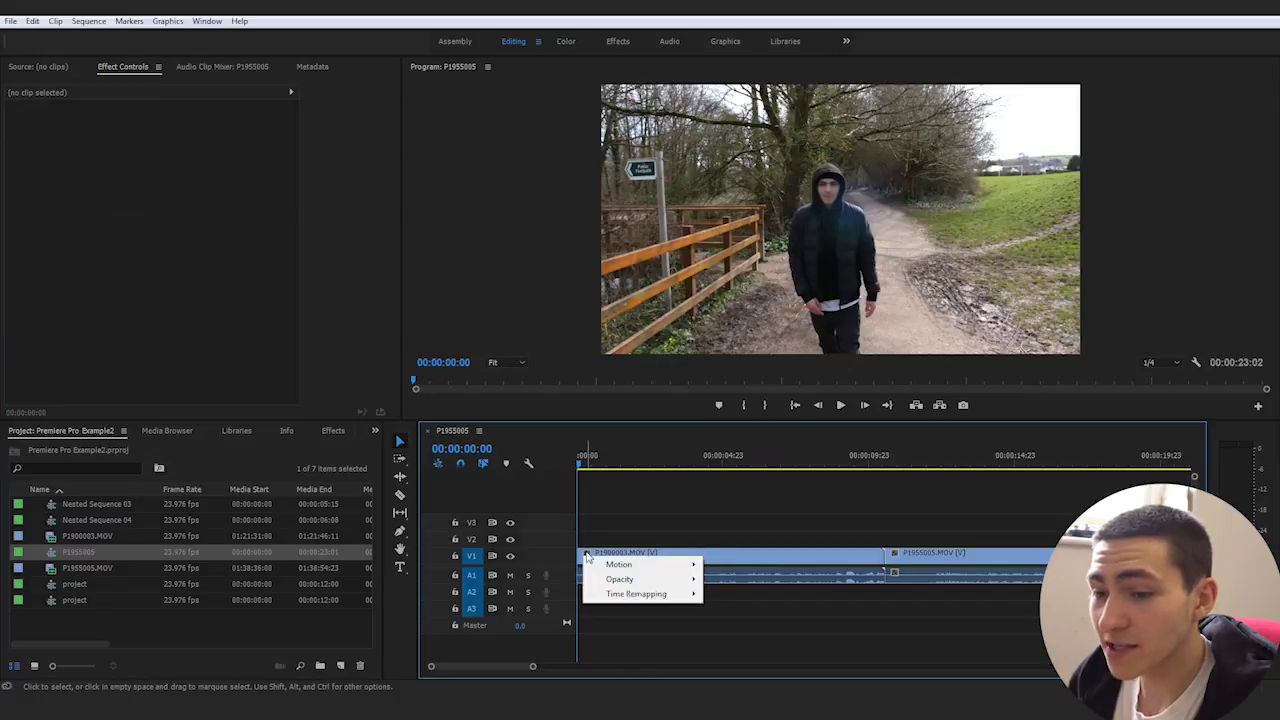
mouse_move(656, 595)
click(735, 595)
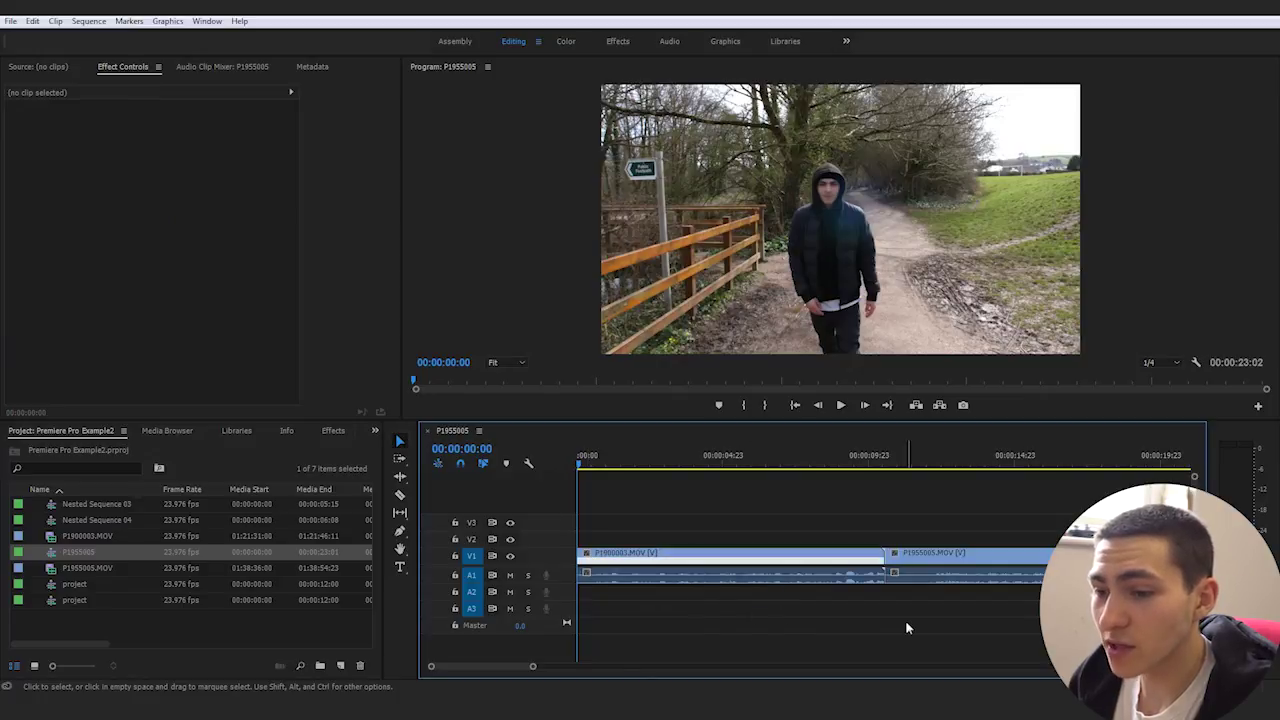
scroll(510, 550, up, 4)
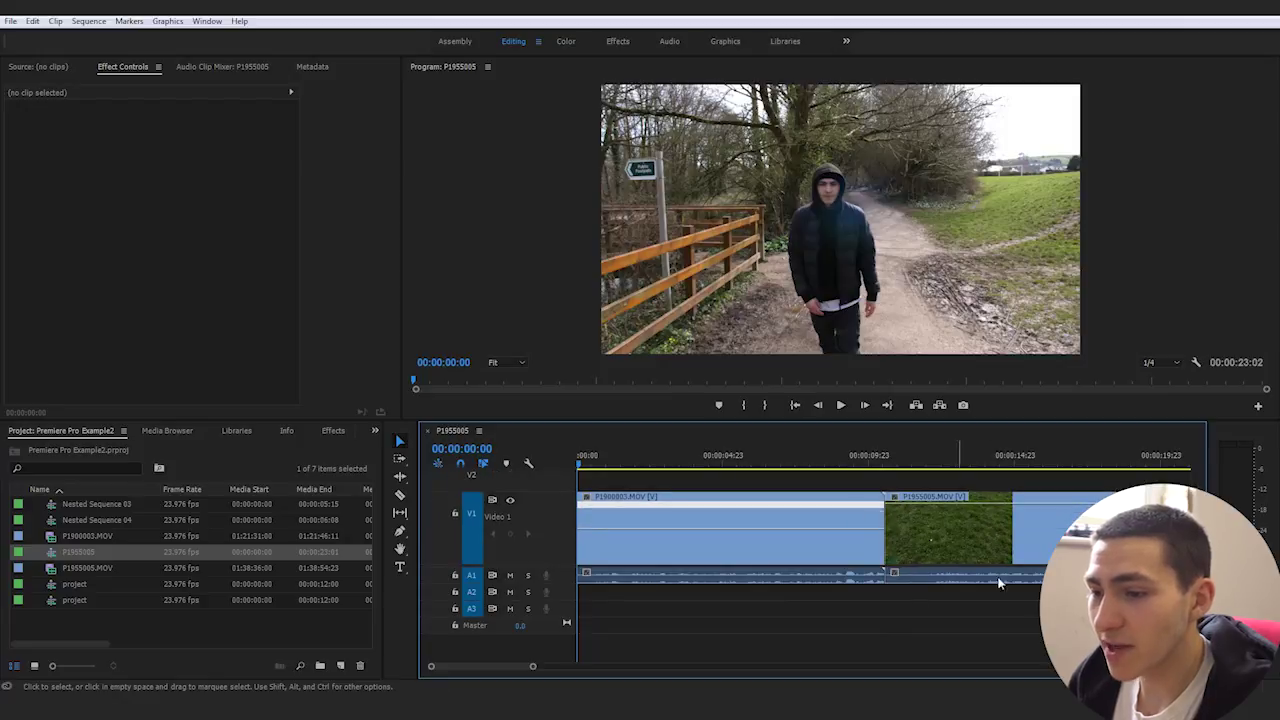
- Add a speed keyframe about 1.2 seconds into P1900003.MOV and split it into a gradual ramp
drag(531, 666, 563, 668)
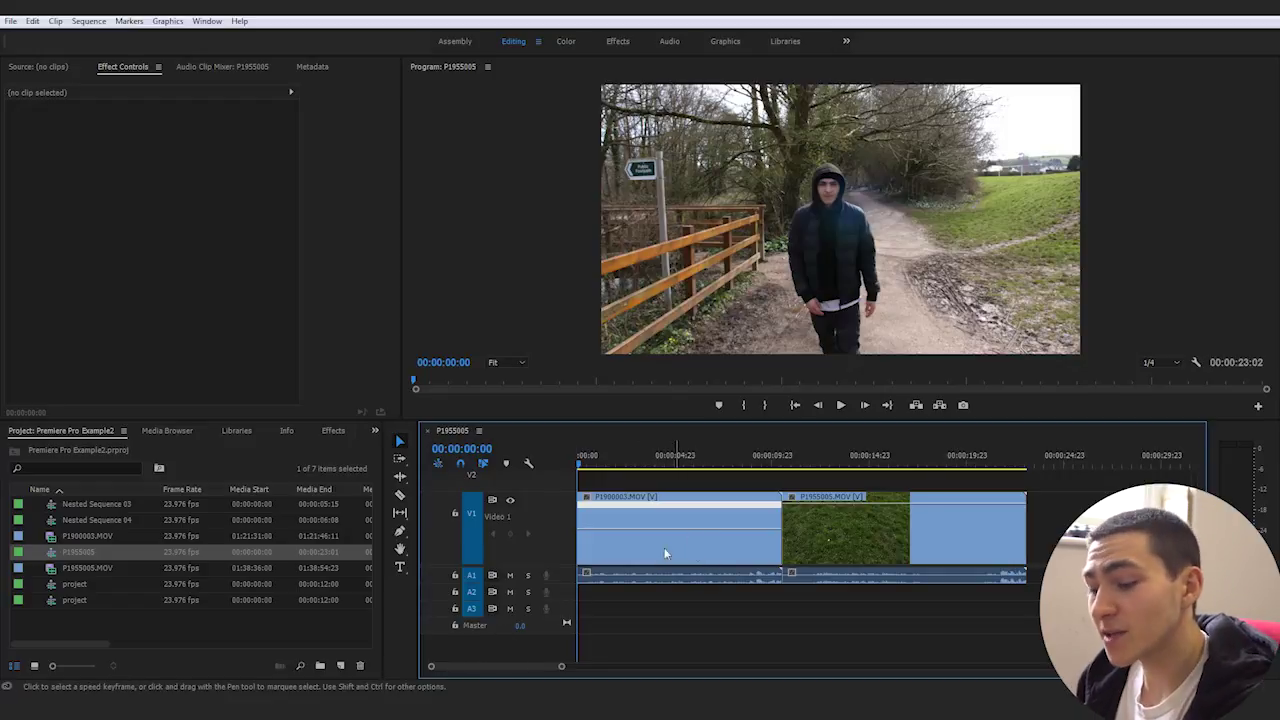
key(p)
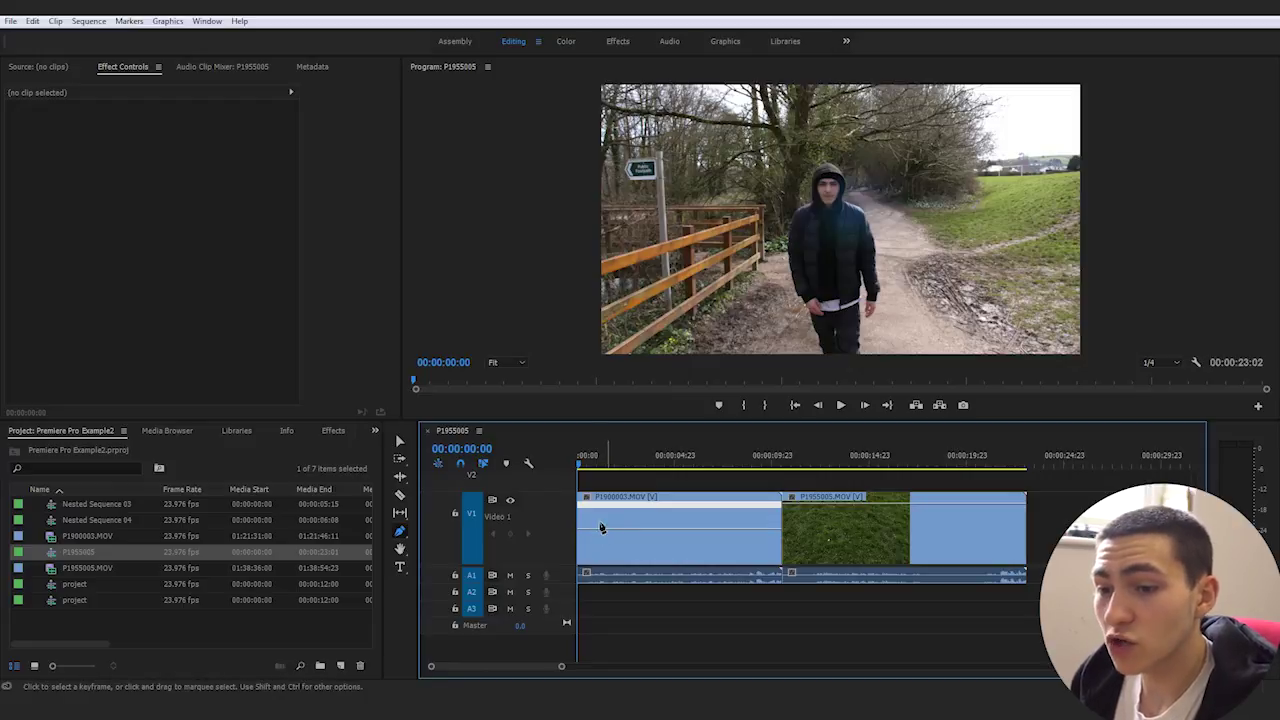
click(603, 533)
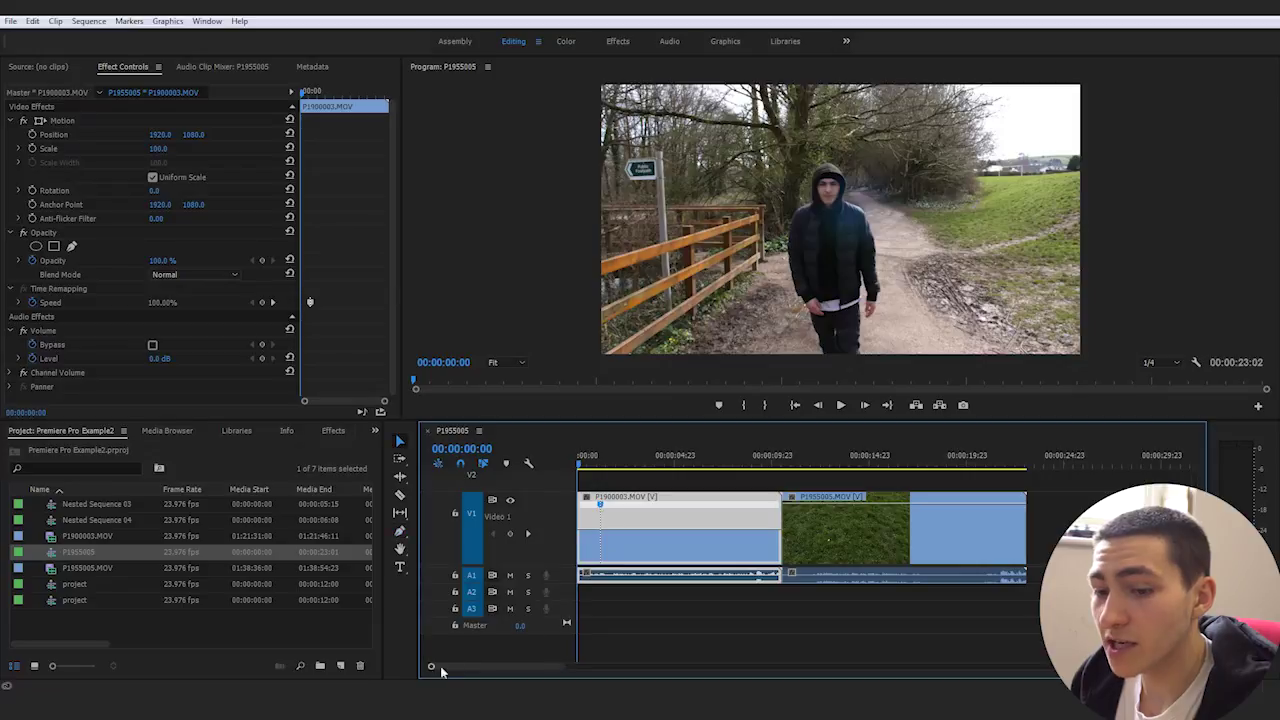
drag(430, 670, 458, 667)
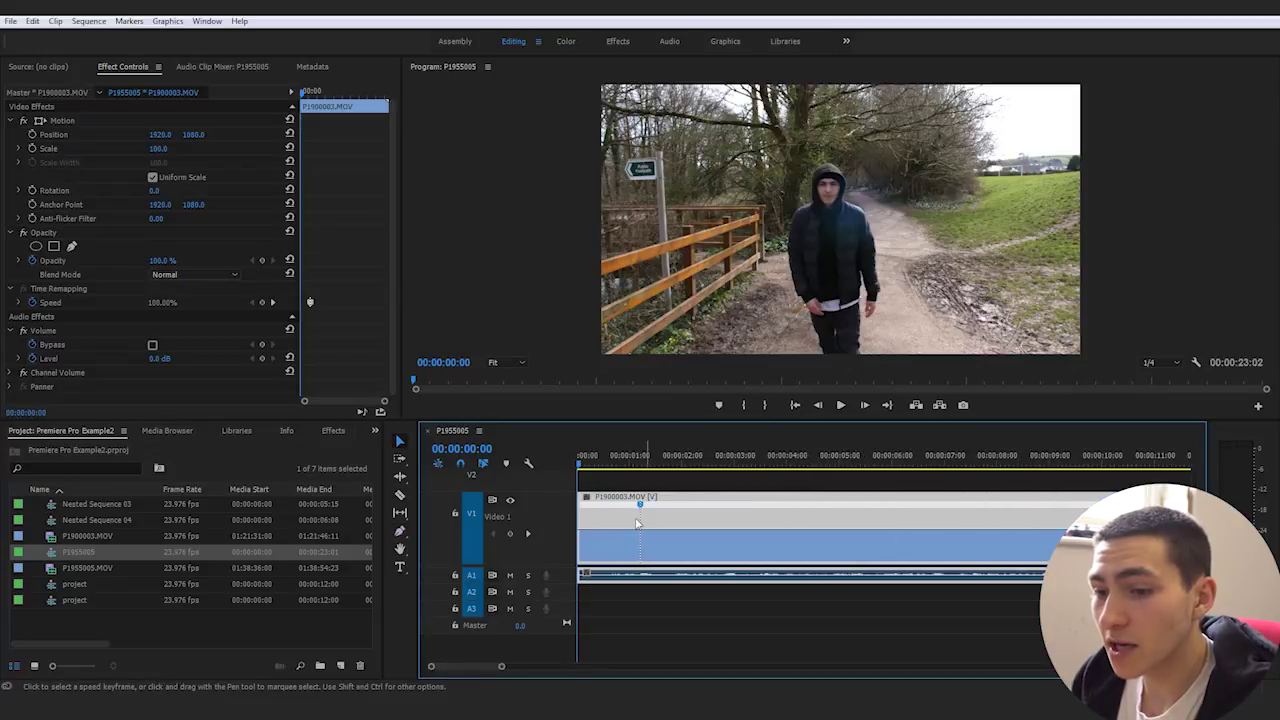
mouse_move(648, 512)
mouse_down()
mouse_move(617, 518)
mouse_move(660, 514)
mouse_up()
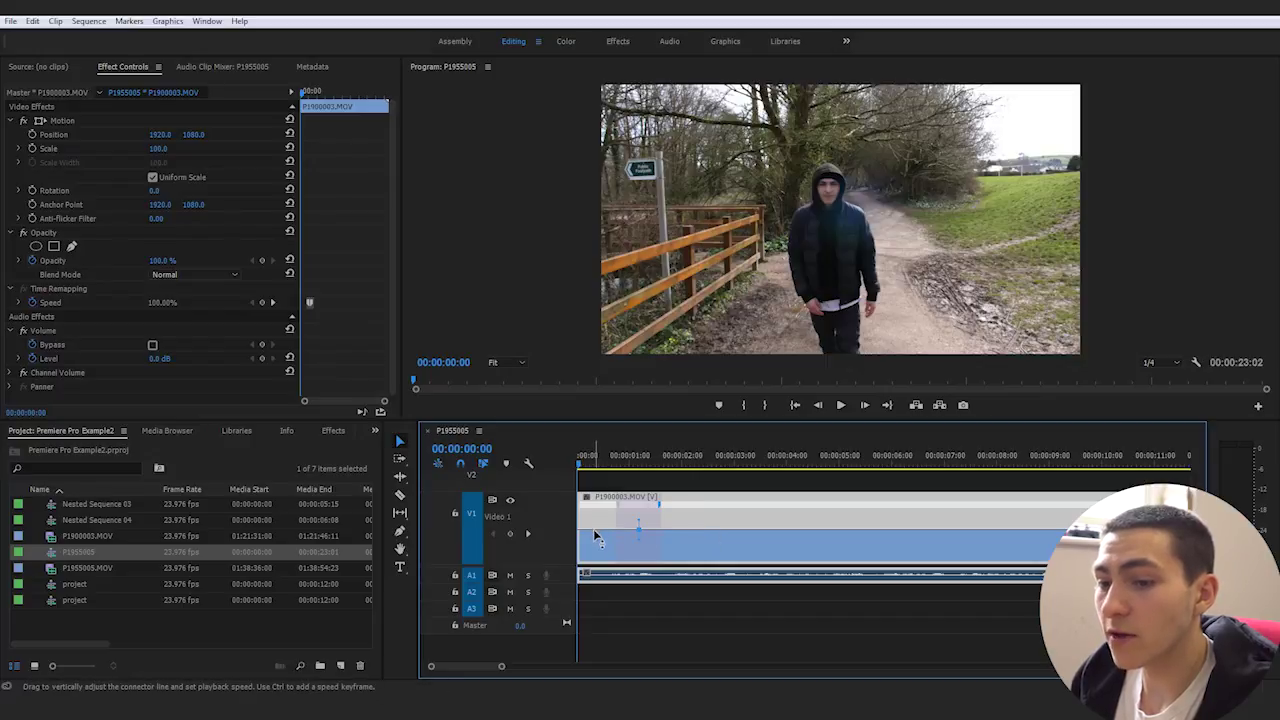
- Try raising the speed before the ramp in P1900003.MOV to 200%, and undo the change
drag(595, 531, 595, 522)
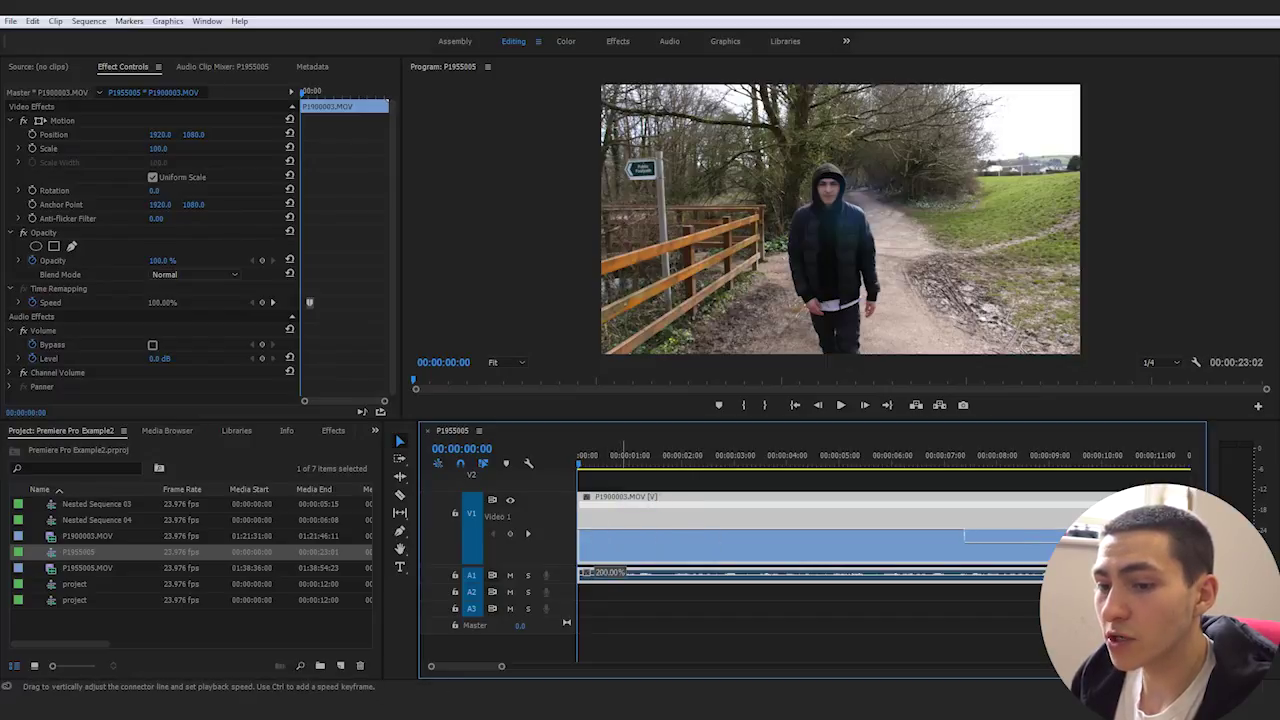
drag(595, 522, 595, 533)
key(ctrl+z)
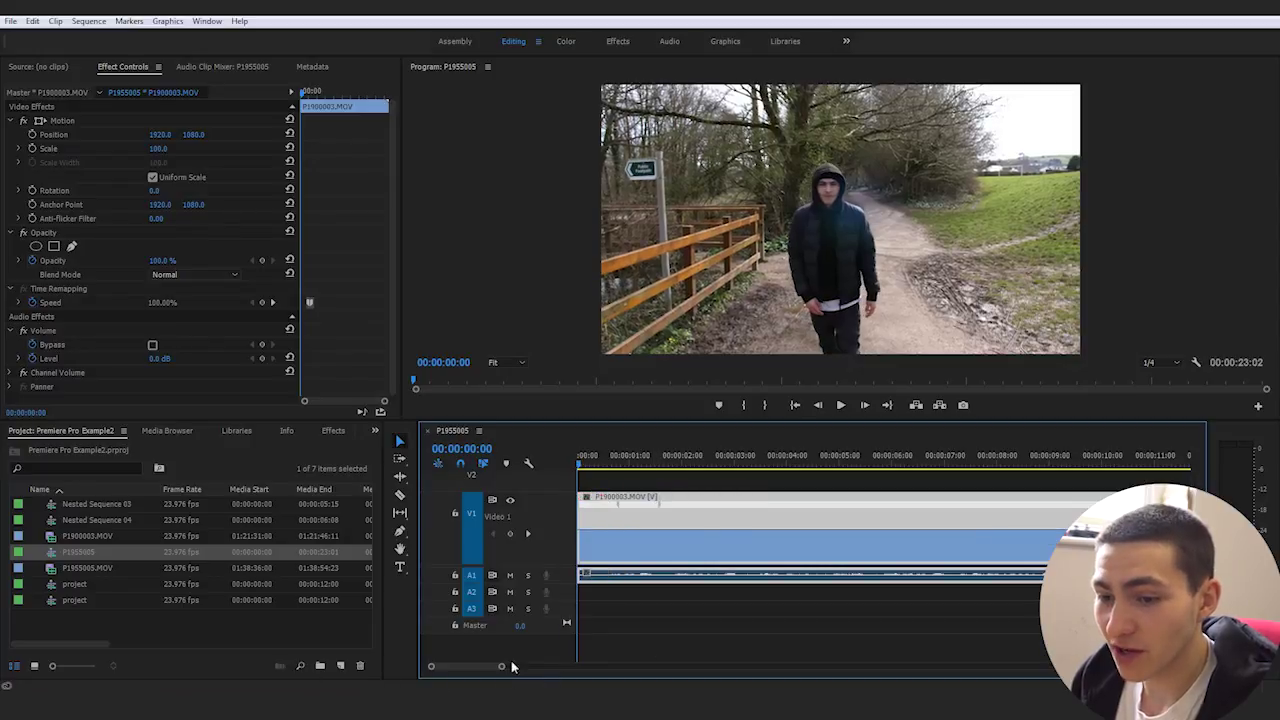
drag(501, 666, 566, 666)
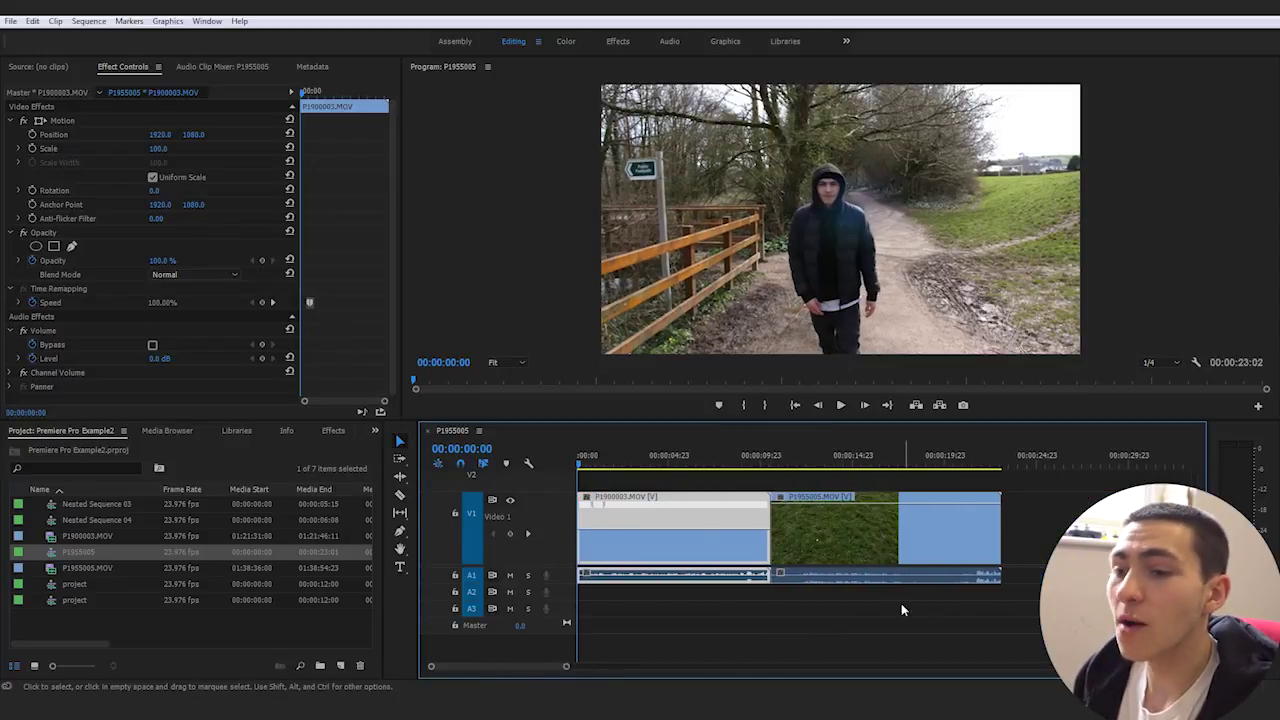
- Unlink the audio from P1900003.MOV and P1955005.MOV, and delete both audio clips from track A1
drag(901, 604, 699, 556)
right_click(713, 553)
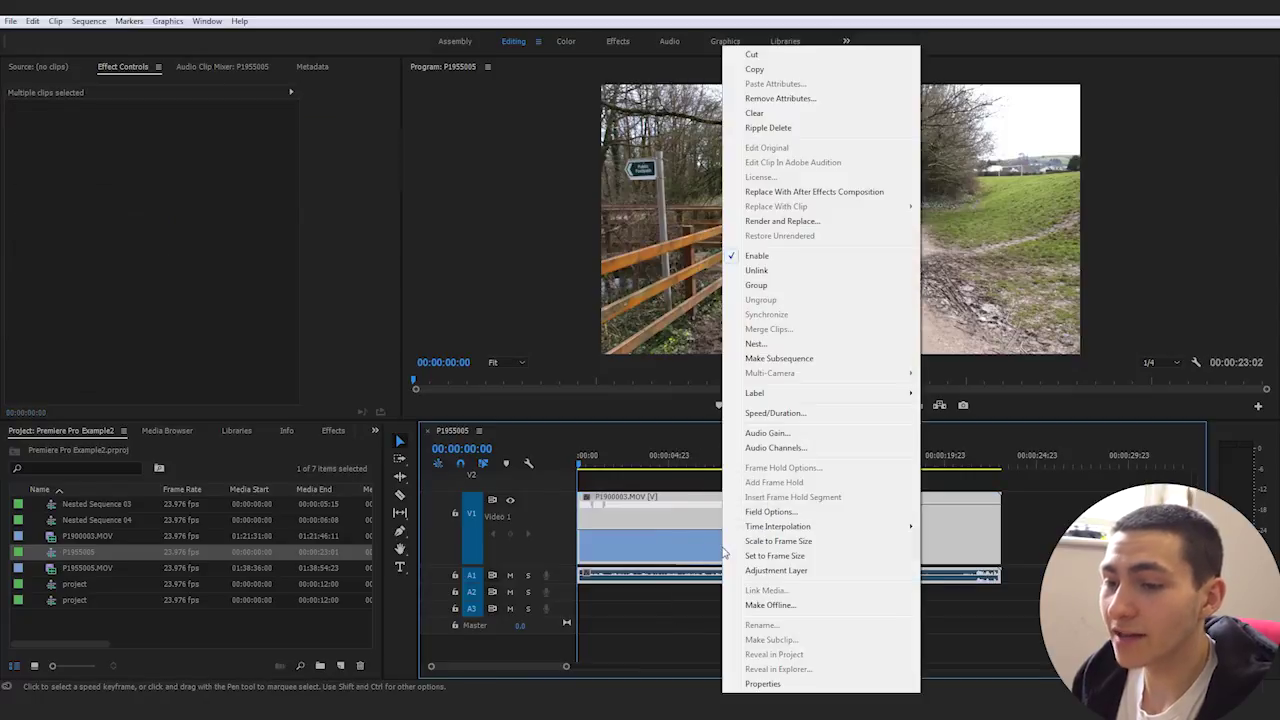
click(779, 270)
drag(860, 630, 686, 560)
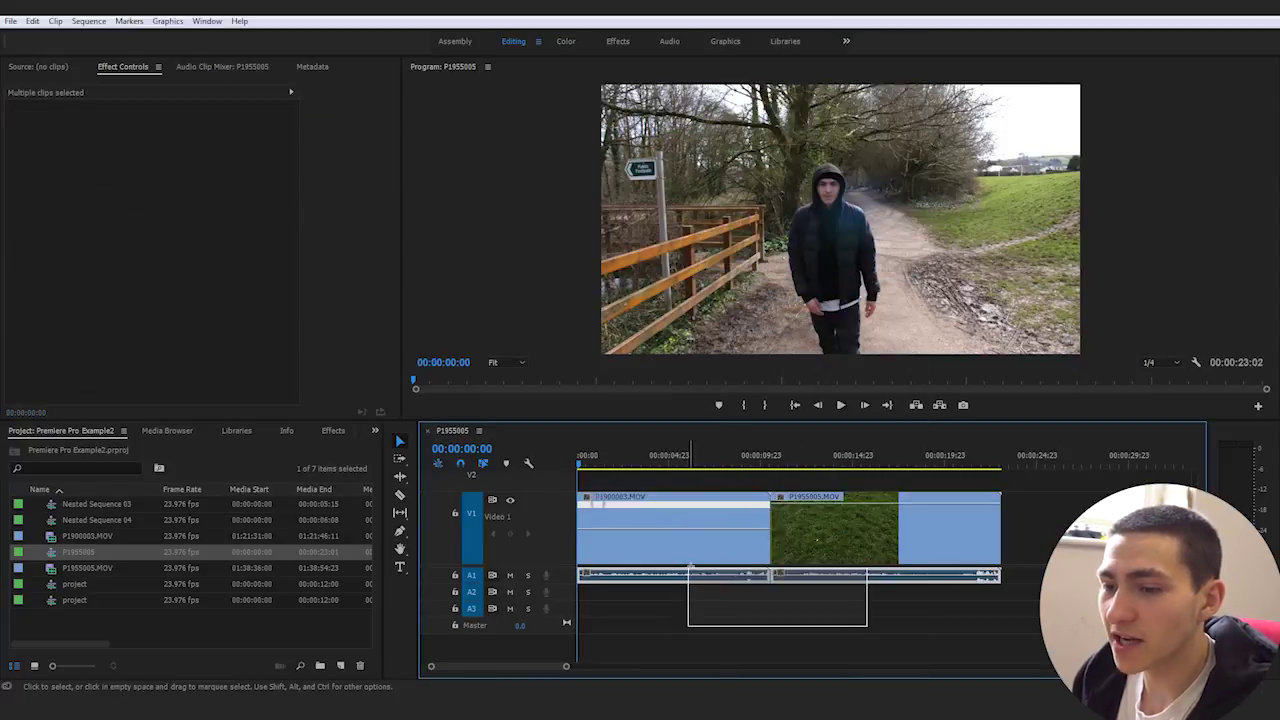
key(Delete)
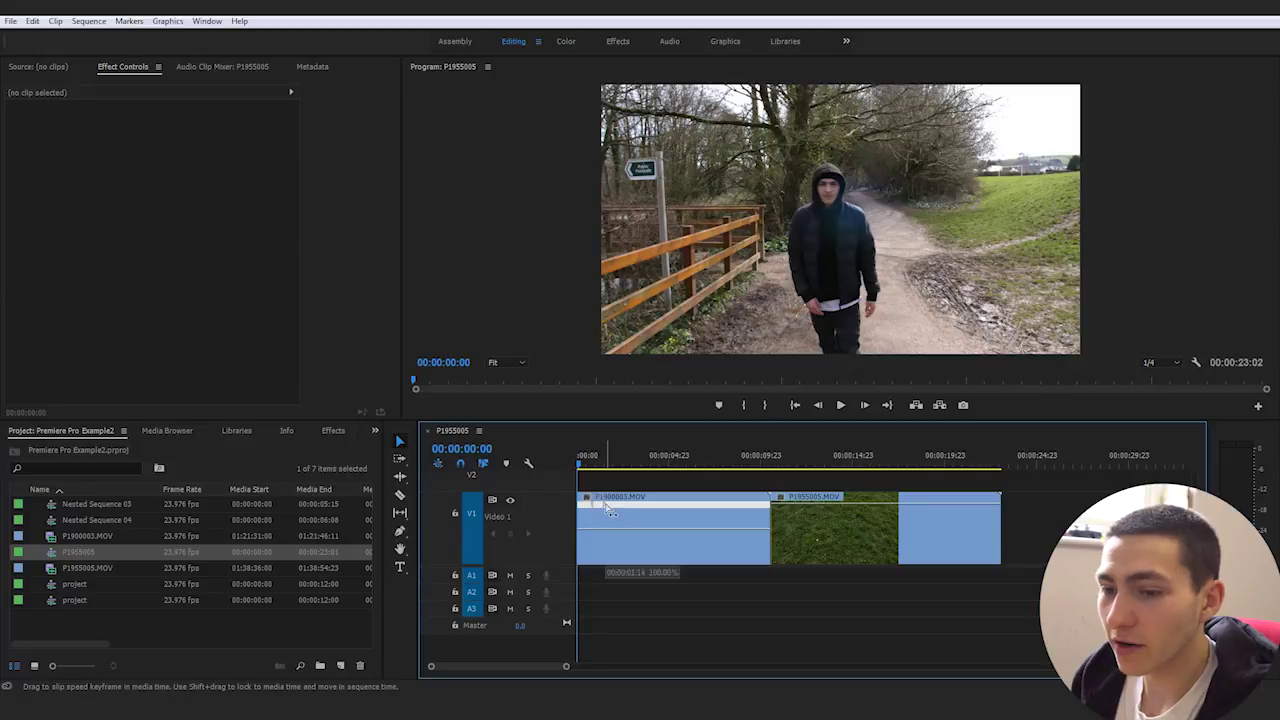
- Set the speed before the ramp in P1900003.MOV to 299% and widen the ramp between its two speed keyframes
mouse_move(605, 507)
mouse_down()
mouse_move(619, 507)
mouse_move(590, 522)
mouse_move(620, 516)
mouse_up()
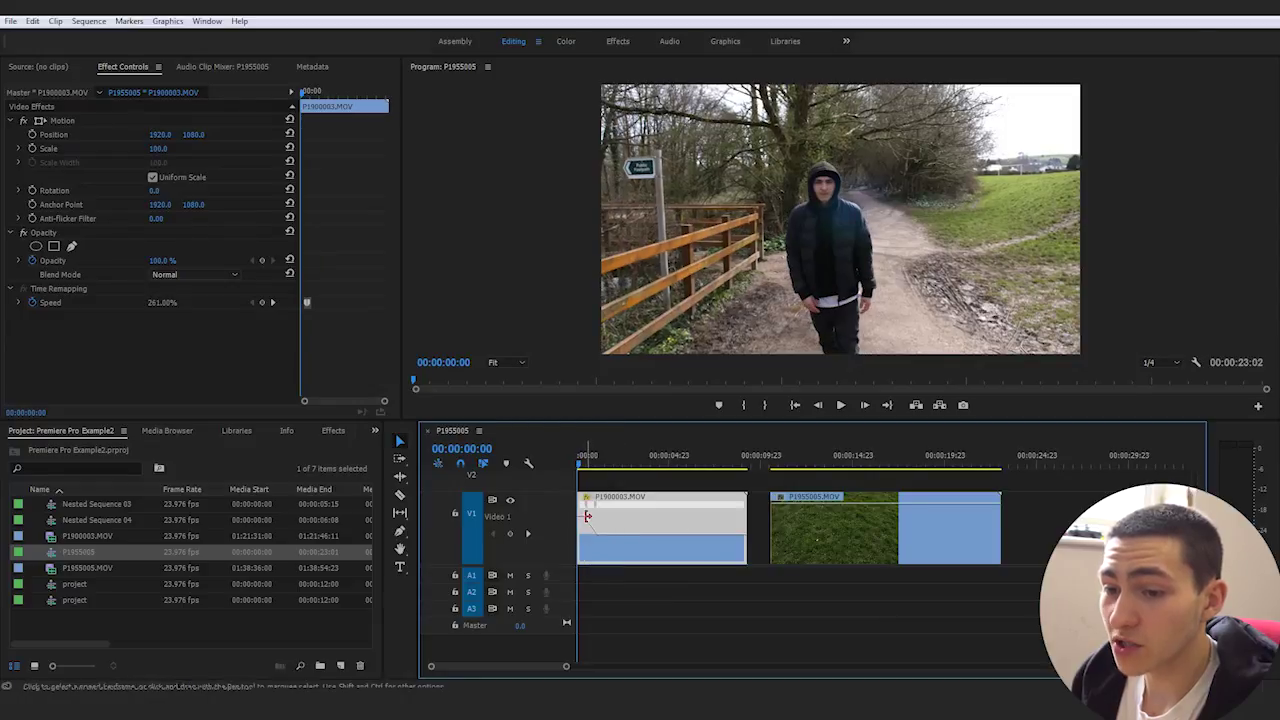
key(ctrl+z)
drag(594, 534, 601, 528)
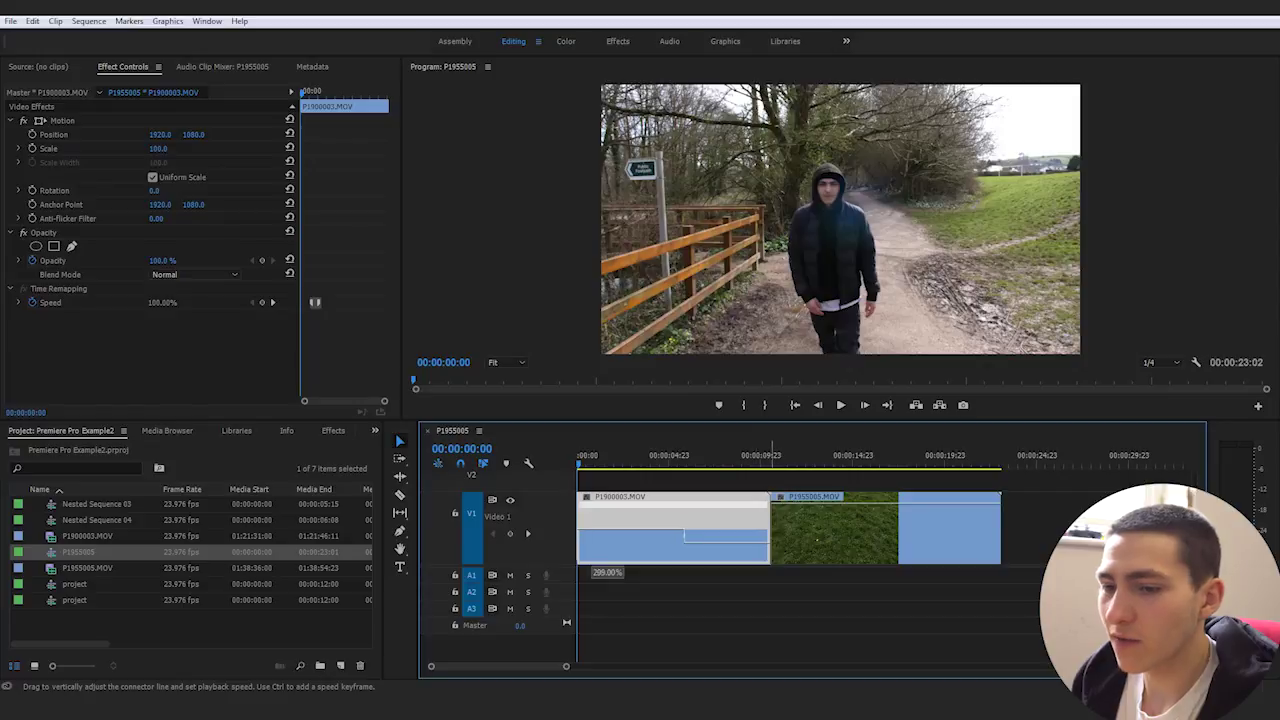
drag(591, 519, 617, 508)
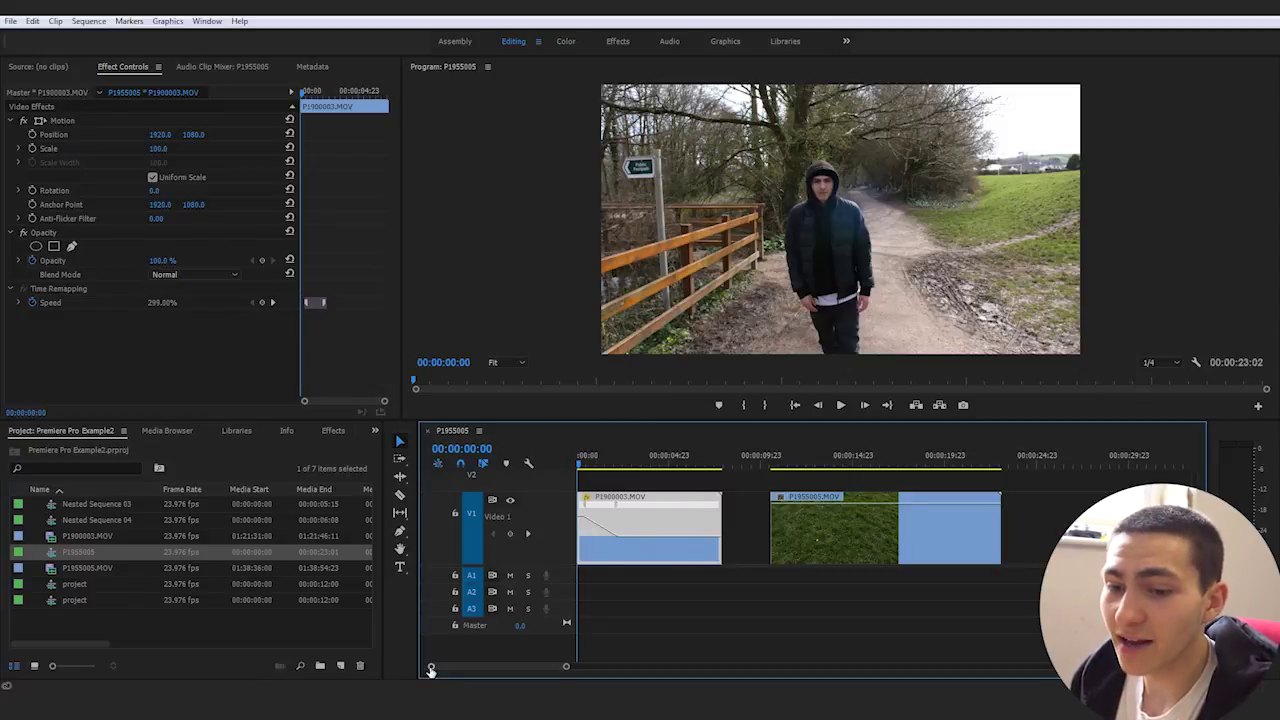
- Ease the opening ramp of P1900003.MOV into a smooth curve and stretch it back to the clip's start
mouse_move(431, 670)
mouse_down()
mouse_move(457, 668)
mouse_move(432, 670)
mouse_up()
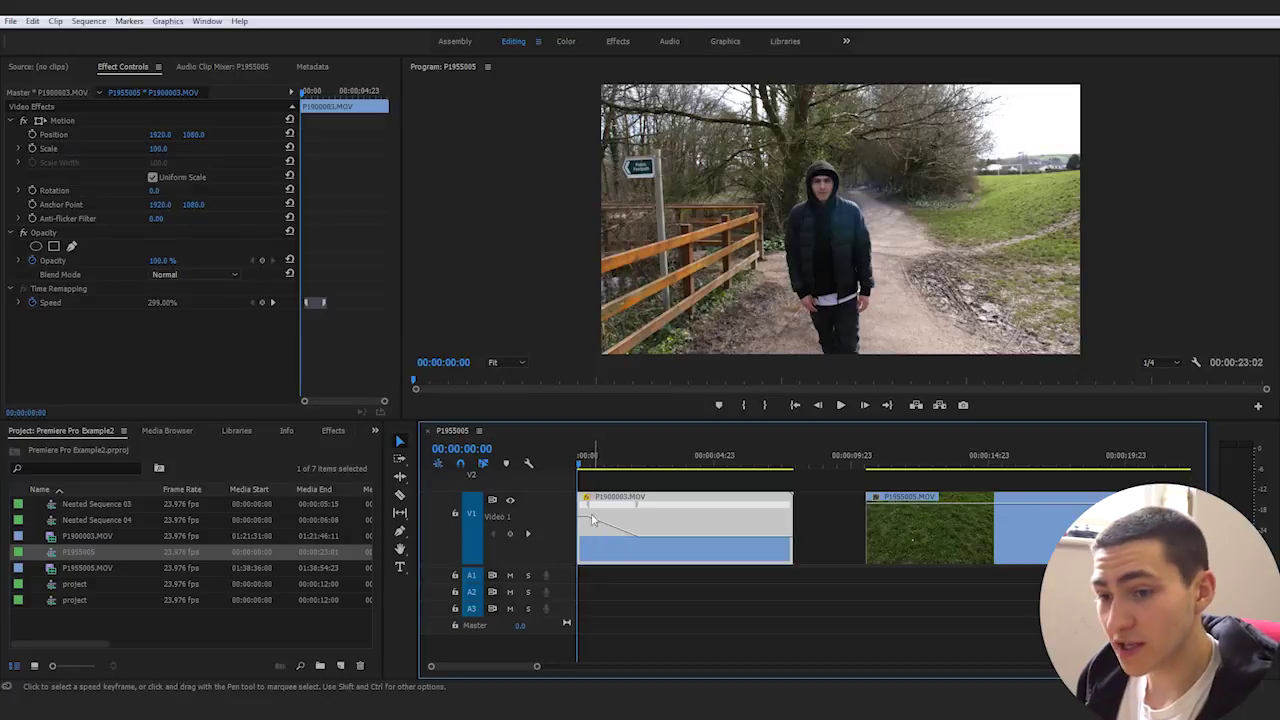
drag(592, 510, 604, 514)
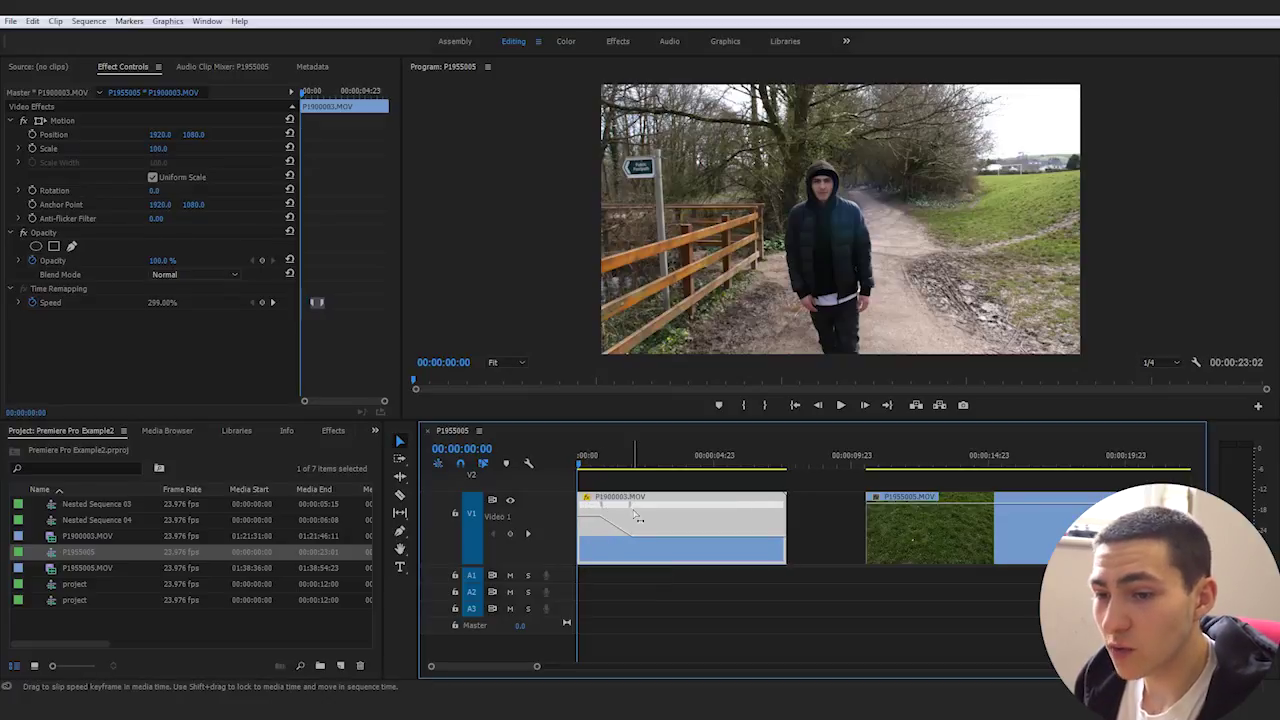
click(630, 511)
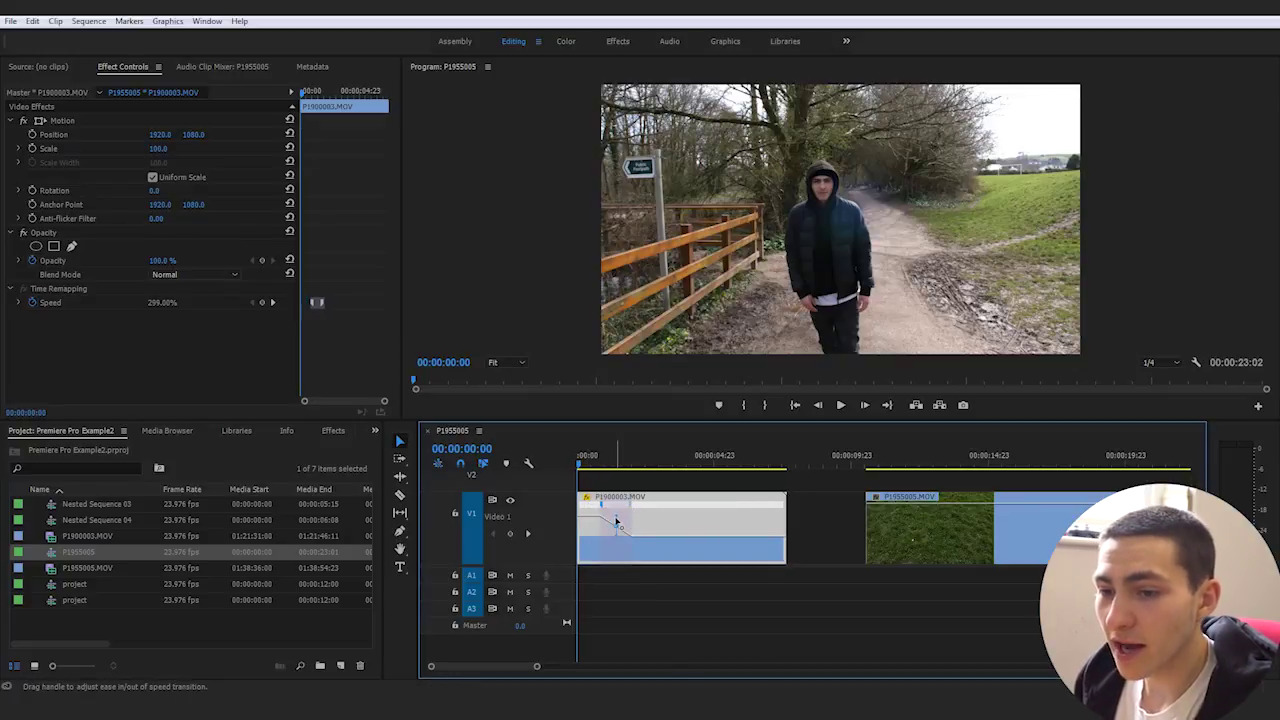
drag(616, 521, 591, 517)
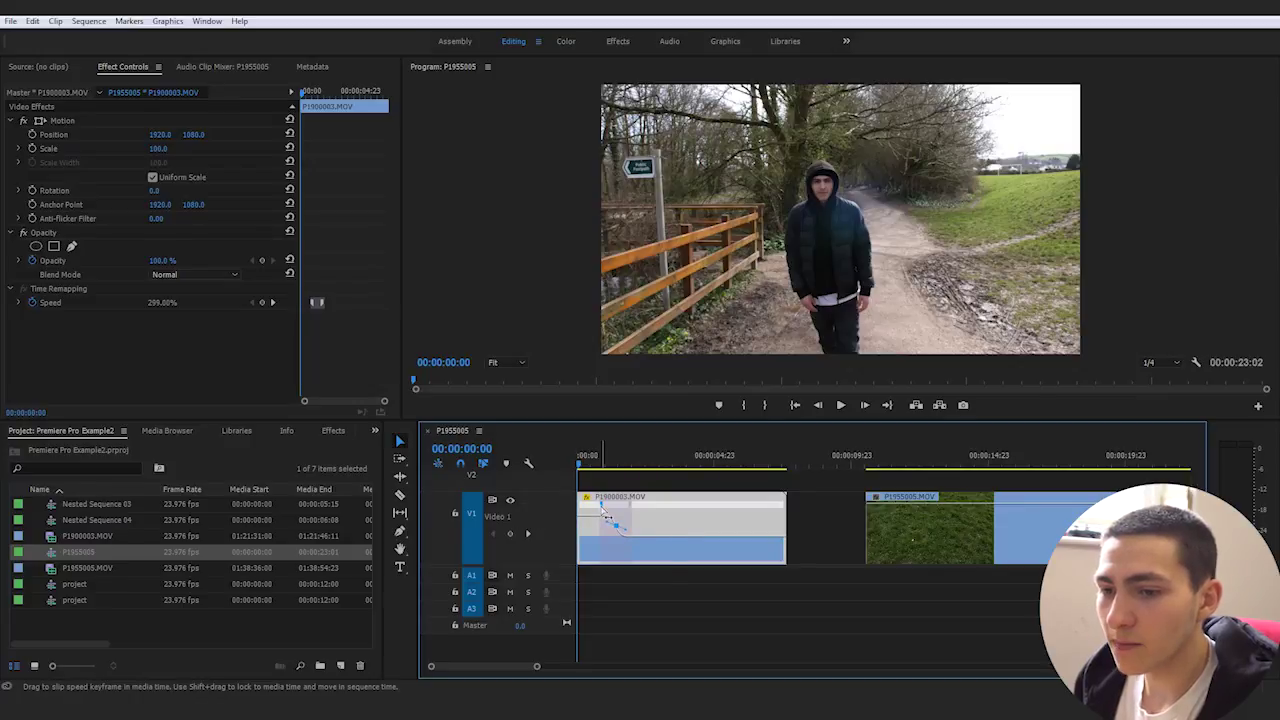
drag(605, 511, 566, 510)
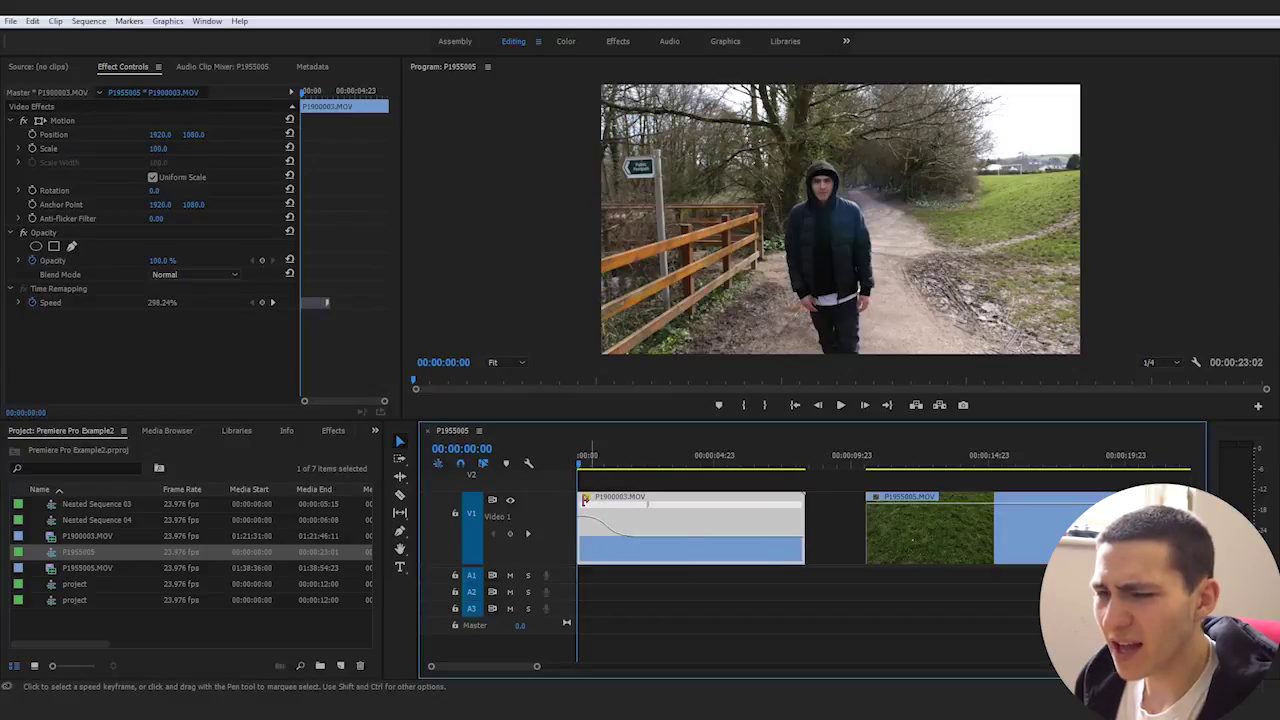
drag(654, 509, 646, 512)
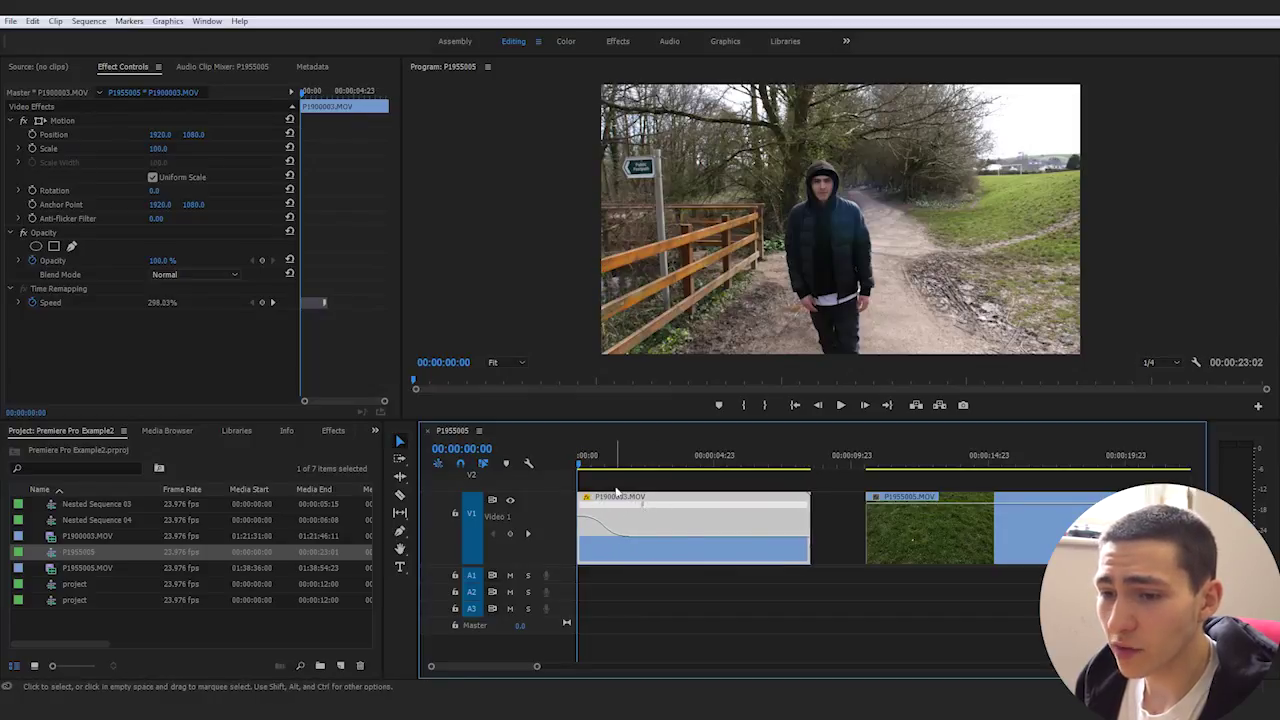
- Add a speed keyframe at 00:00:05:00 in P1900003.MOV and split it into a second ramp
key(space)
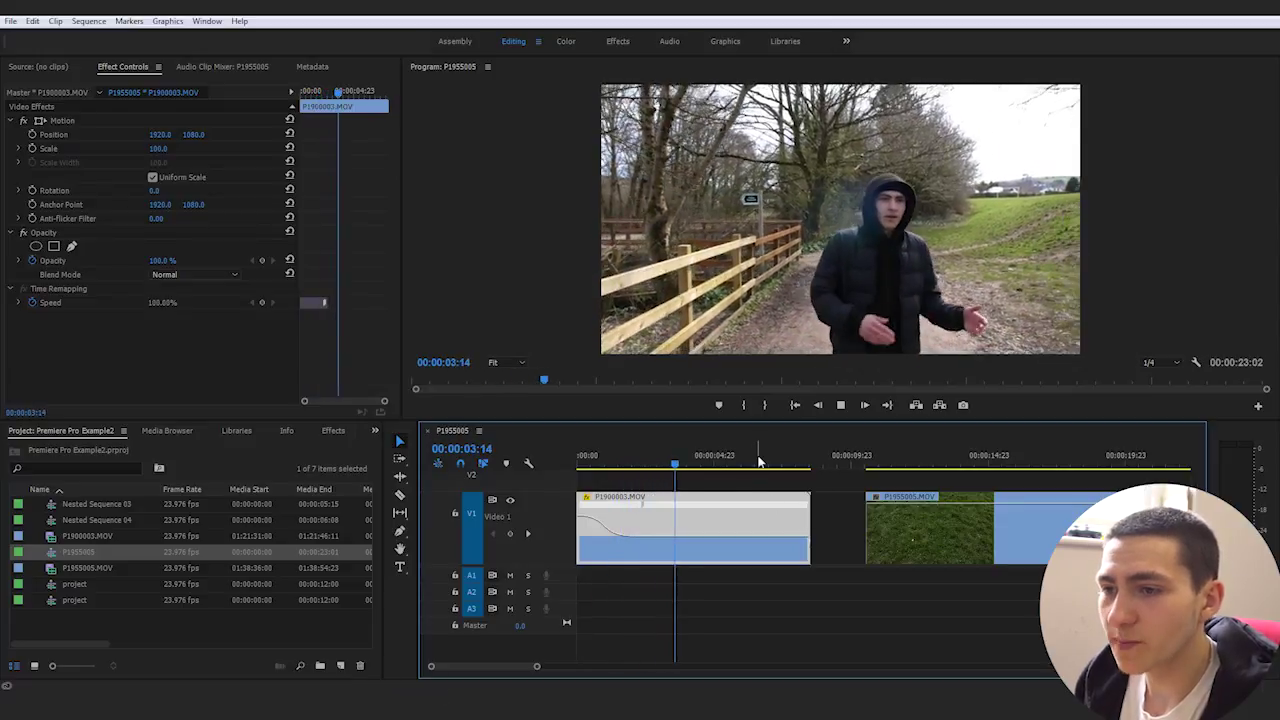
key(space)
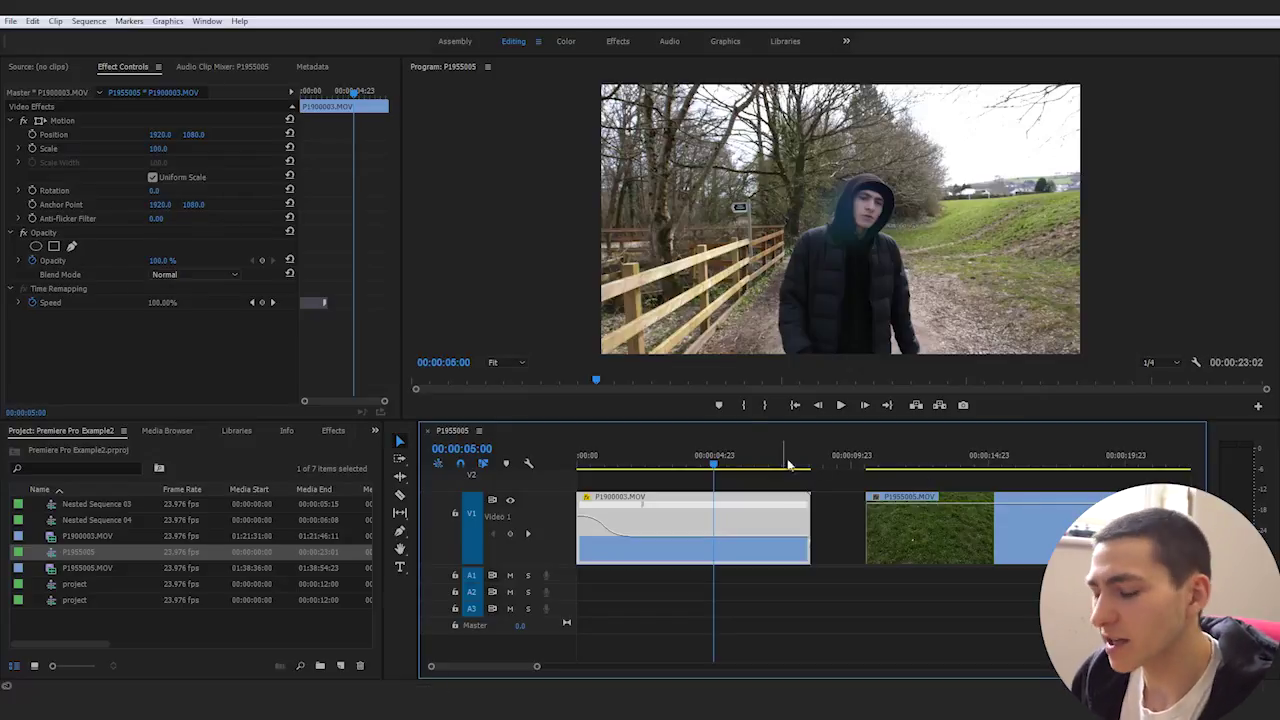
key(p)
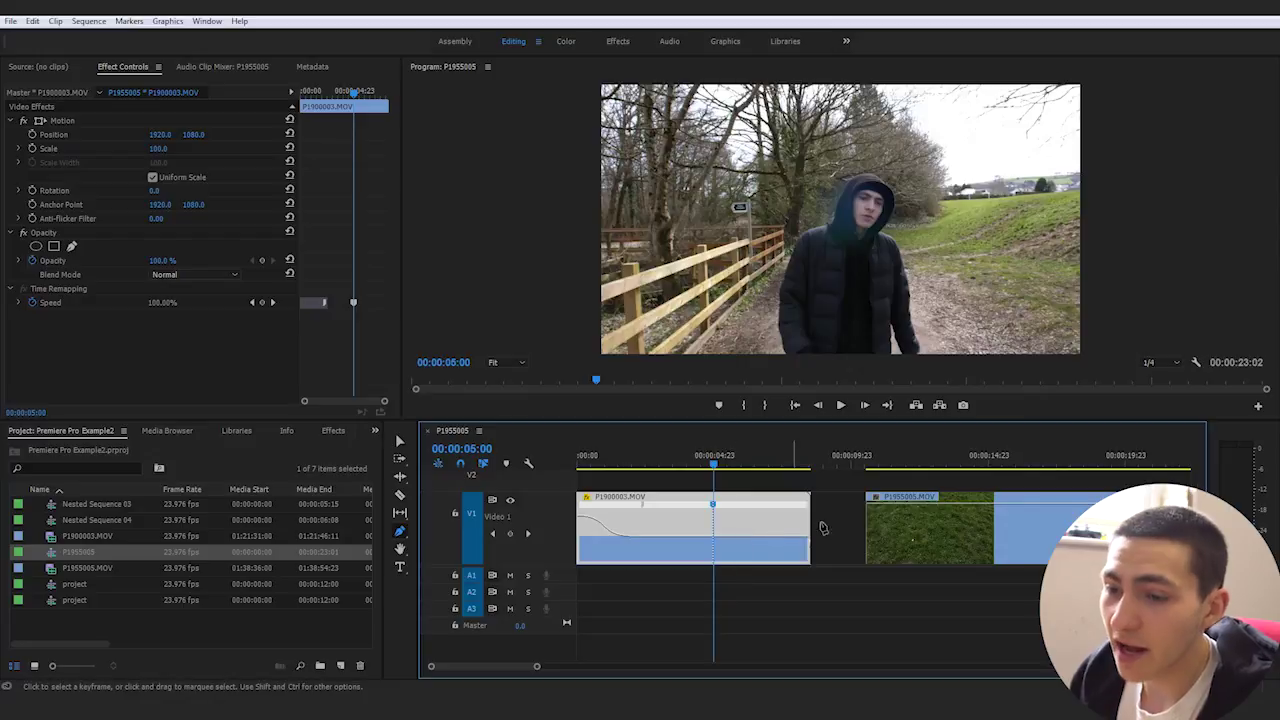
click(715, 504)
drag(715, 504, 735, 508)
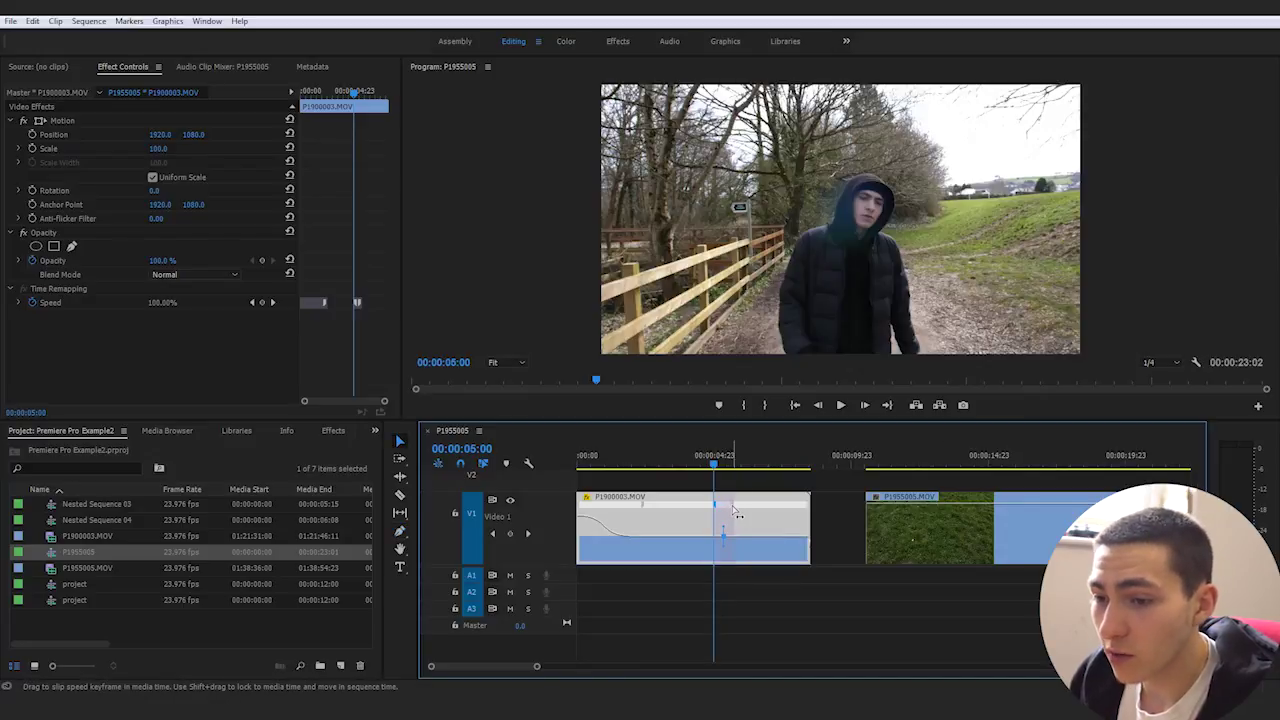
- Set the speed after the second ramp in P1900003.MOV to 299%, and ease and widen that ramp
drag(792, 537, 807, 532)
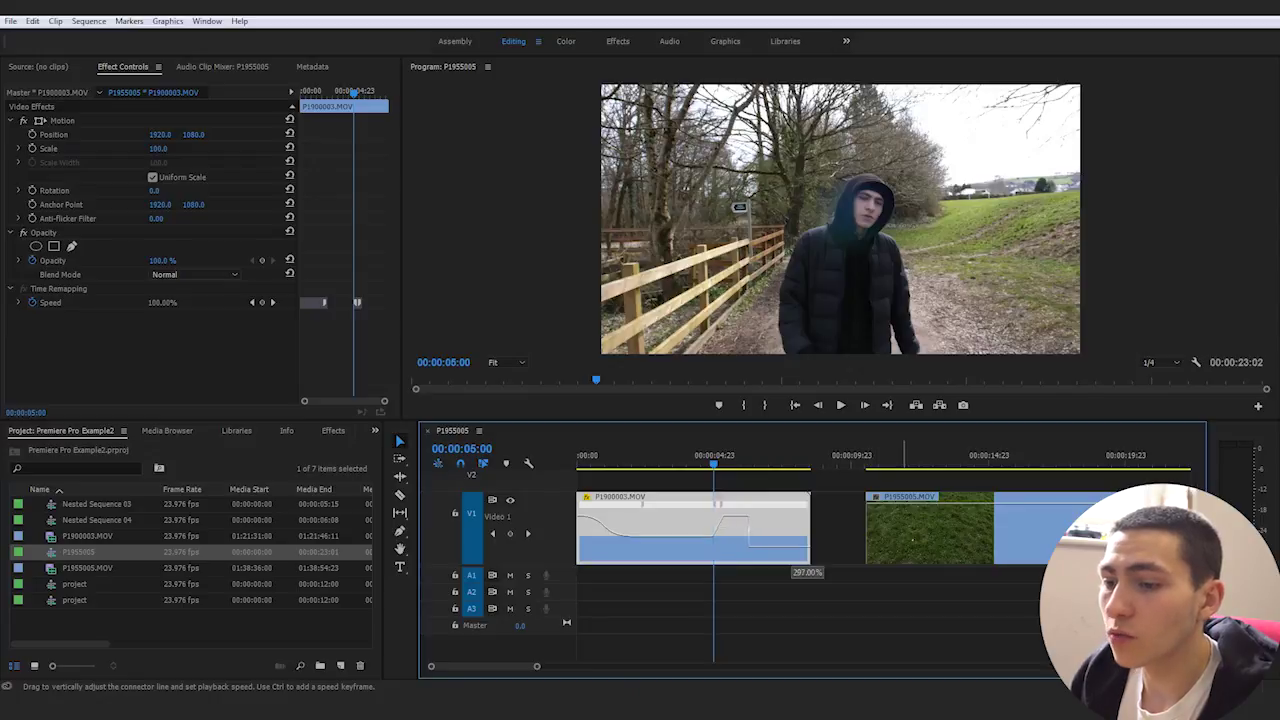
drag(794, 530, 794, 528)
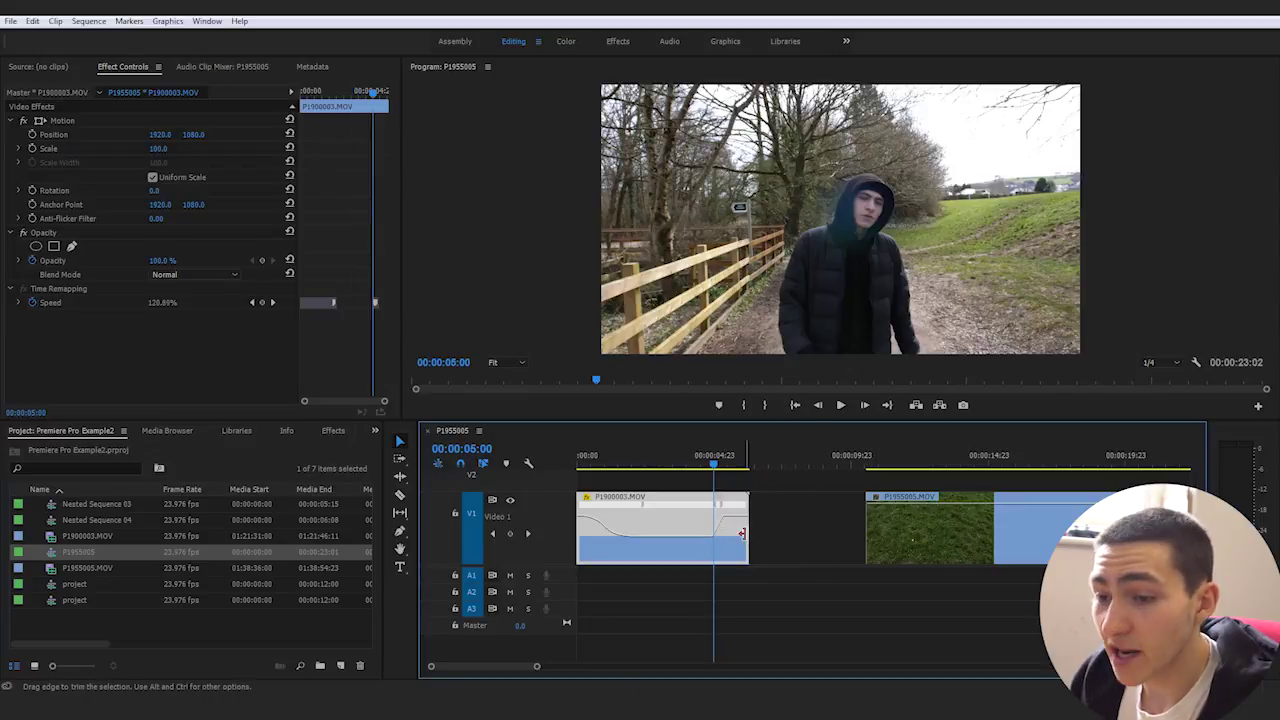
mouse_move(749, 520)
mouse_down()
mouse_move(714, 508)
mouse_move(728, 507)
mouse_up()
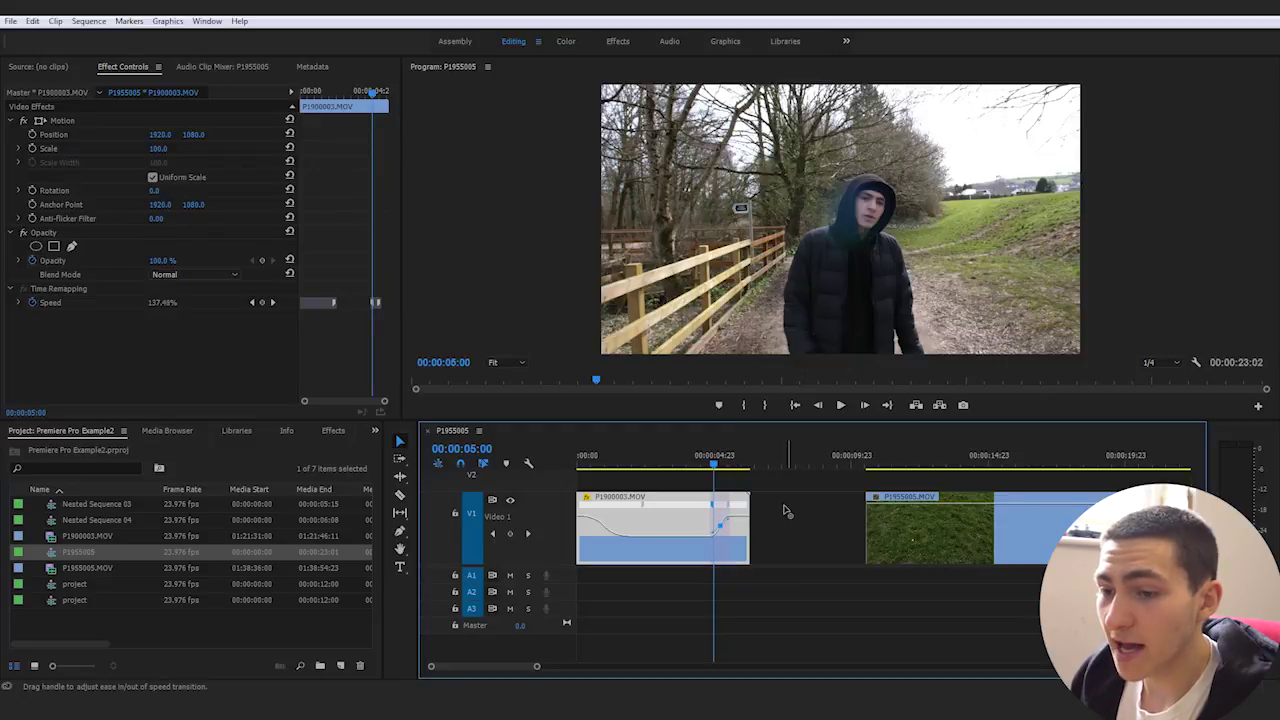
drag(820, 500, 744, 505)
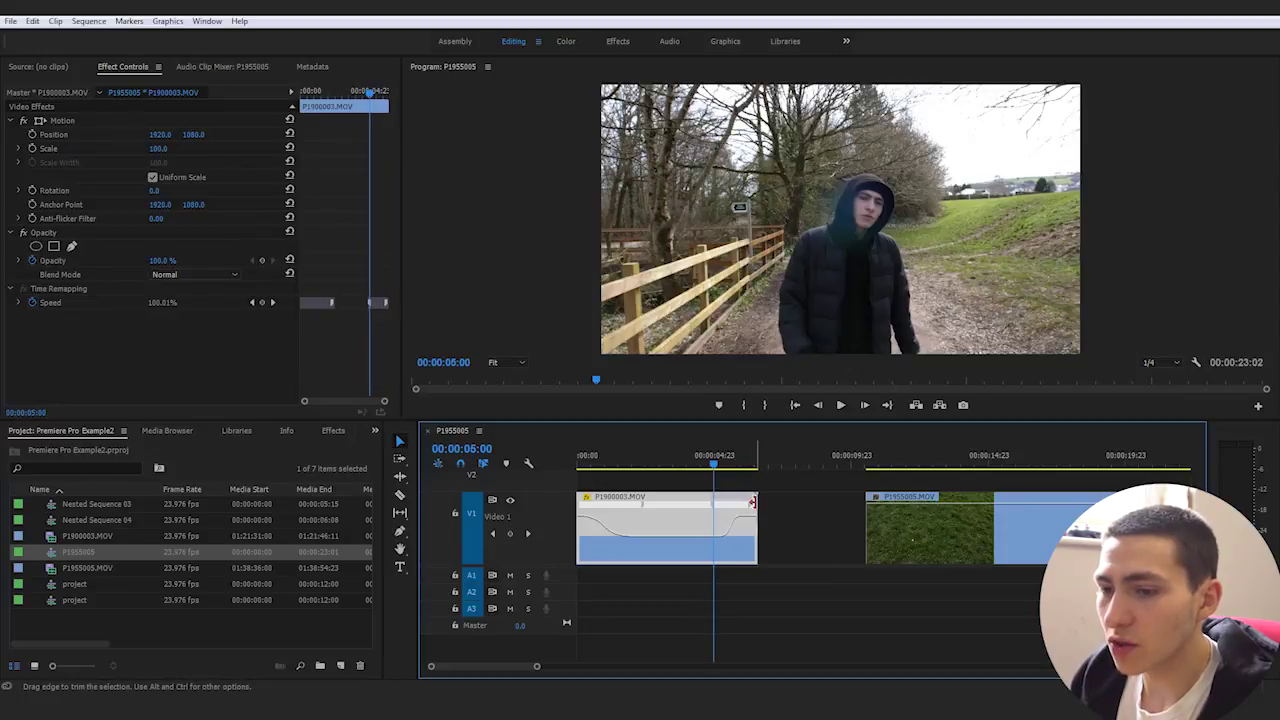
- Play back the closing ramp of P1900003.MOV several times and examine the camera turn at the clip's end
key(space)
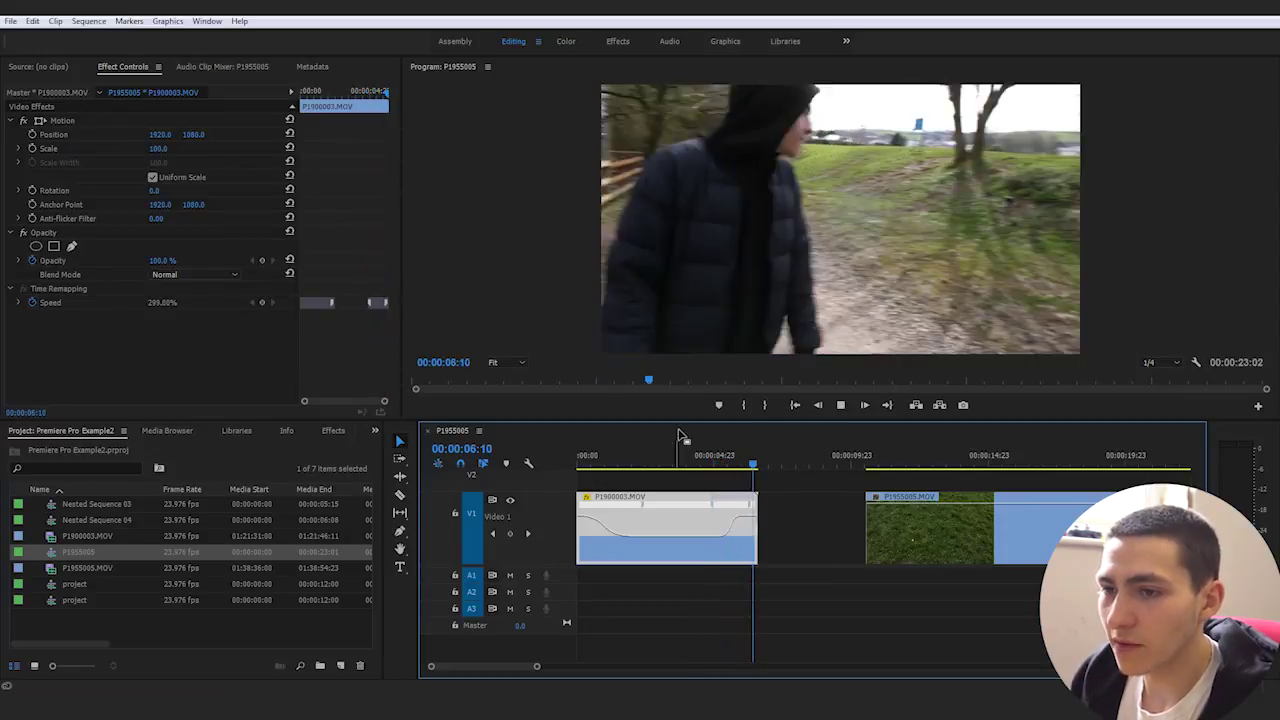
key(space)
click(709, 463)
key(space)
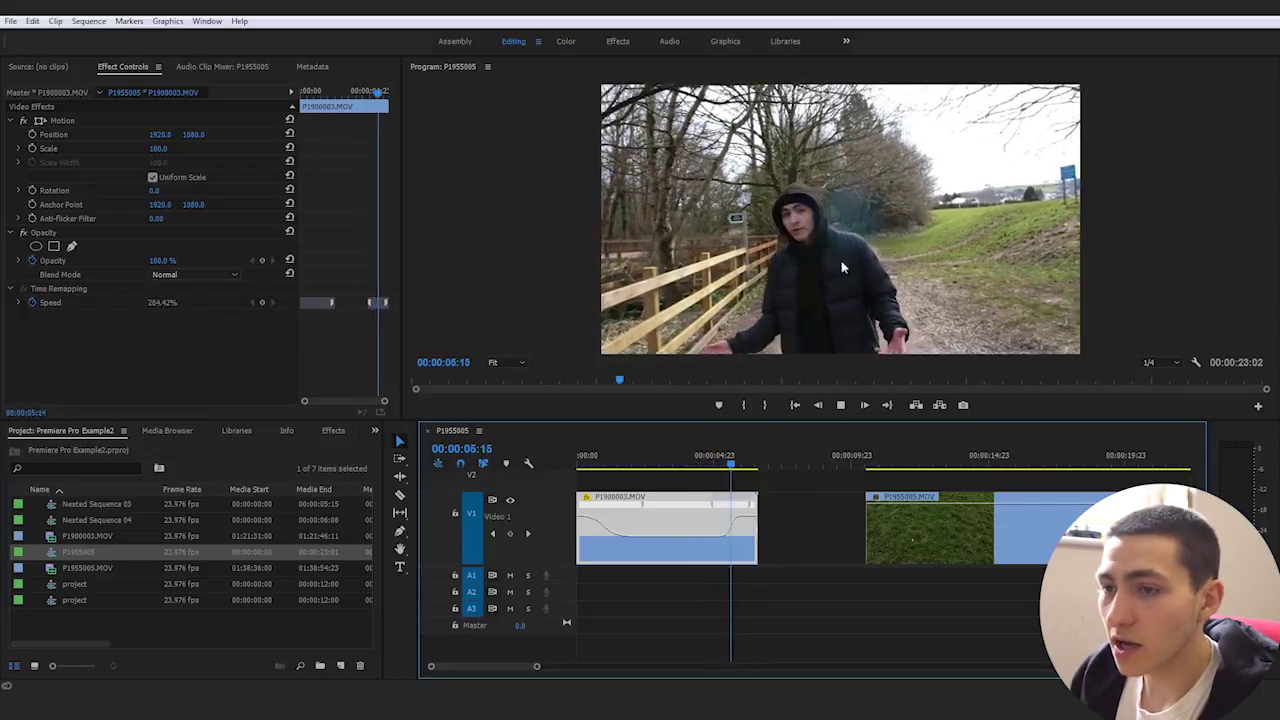
click(708, 462)
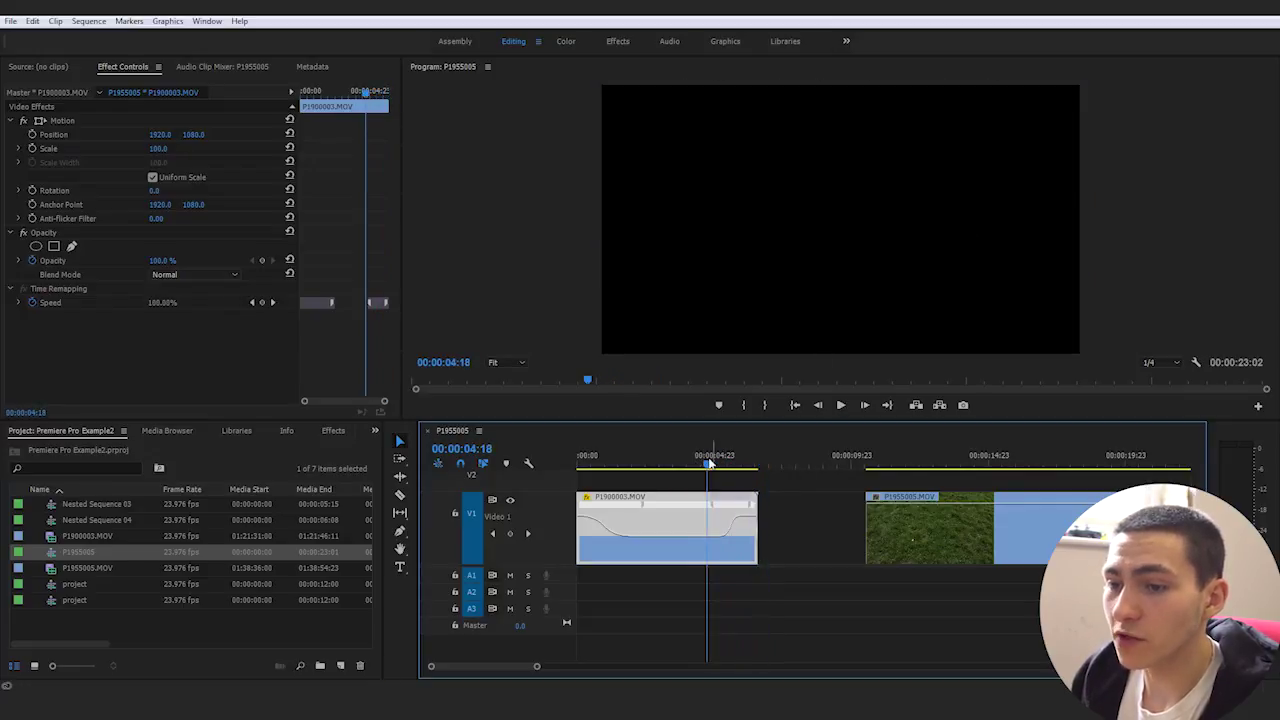
key(space)
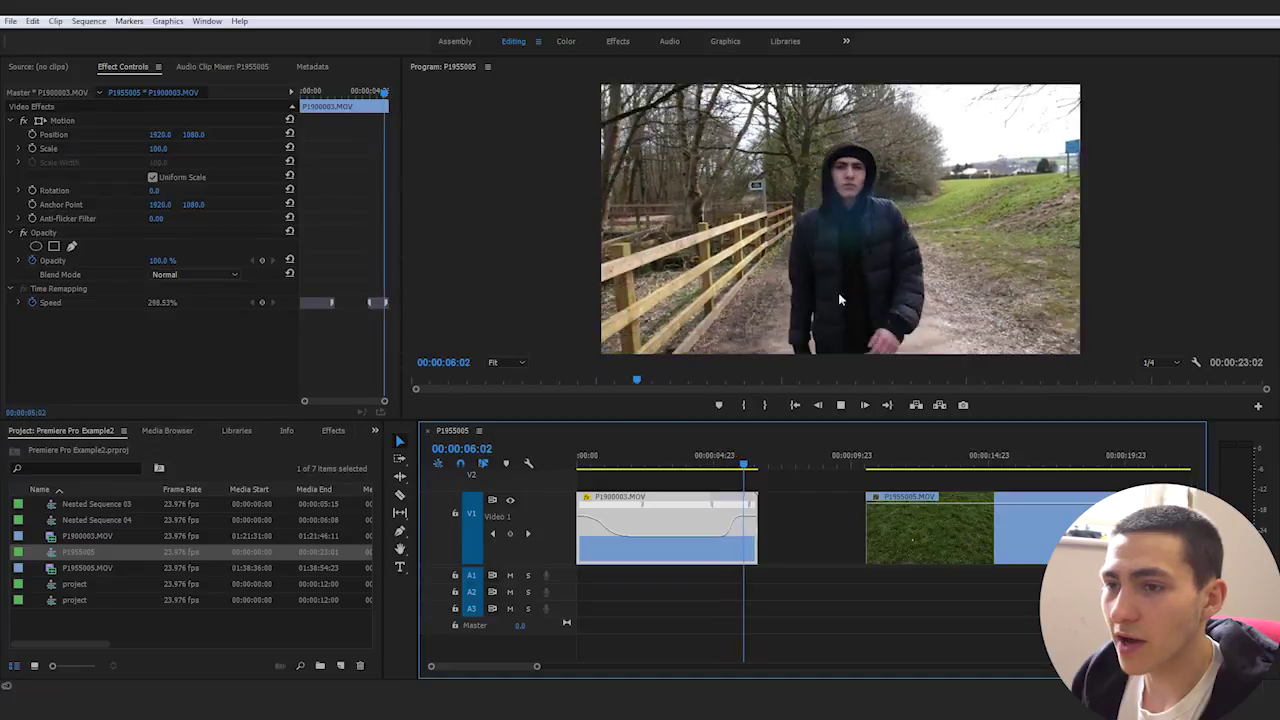
key(space)
click(754, 464)
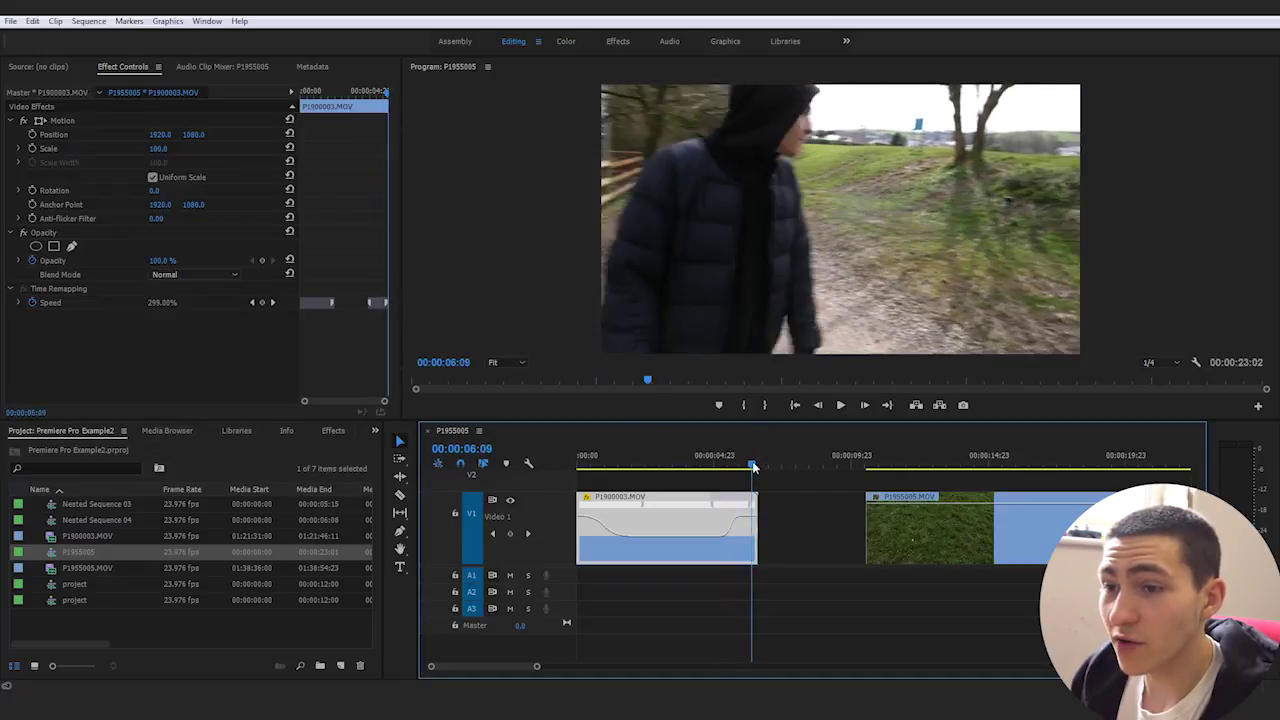
drag(754, 467, 752, 467)
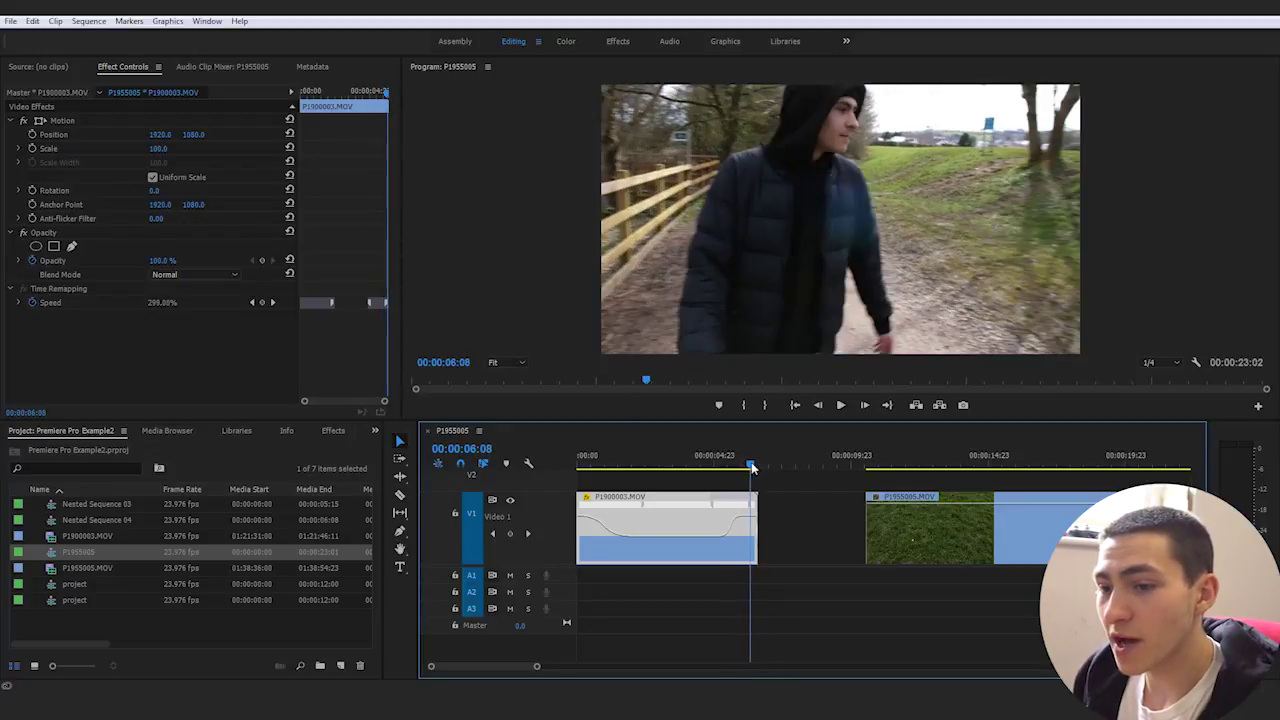
- Tighten the closing ramp of P1900003.MOV by moving its end keyframe slightly earlier and its start keyframe slightly later
drag(717, 514, 753, 515)
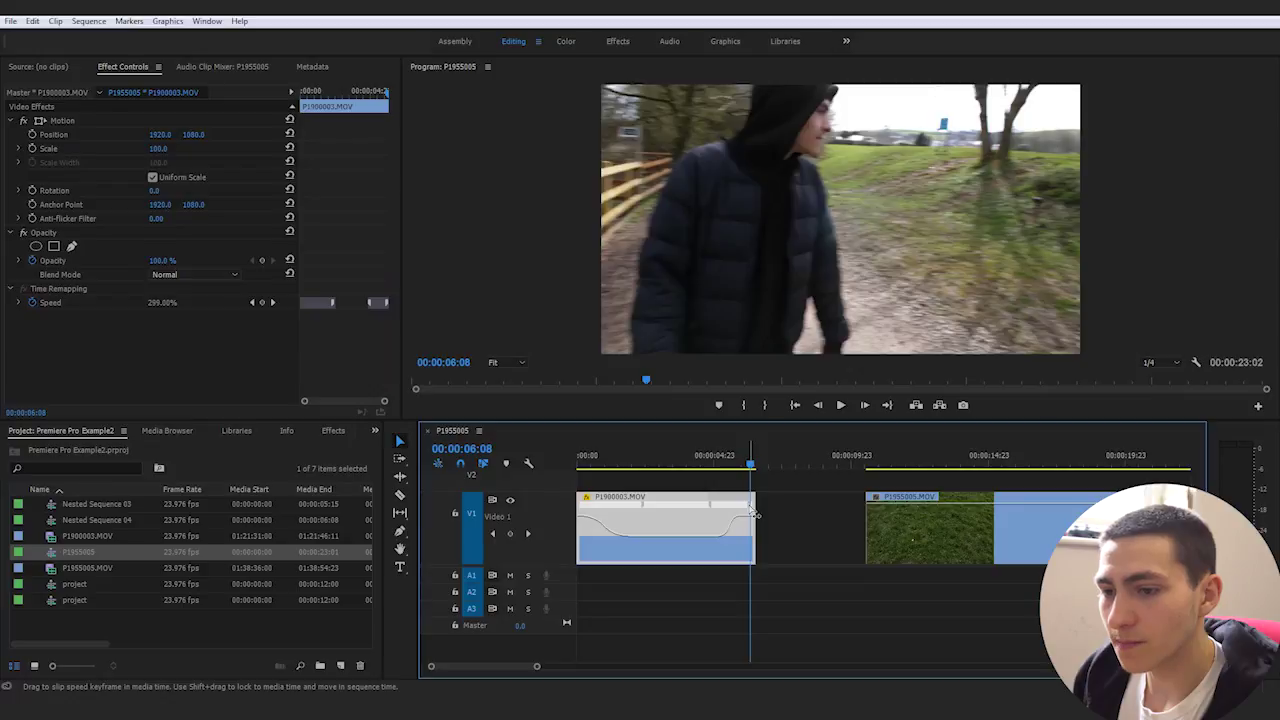
drag(752, 512, 751, 513)
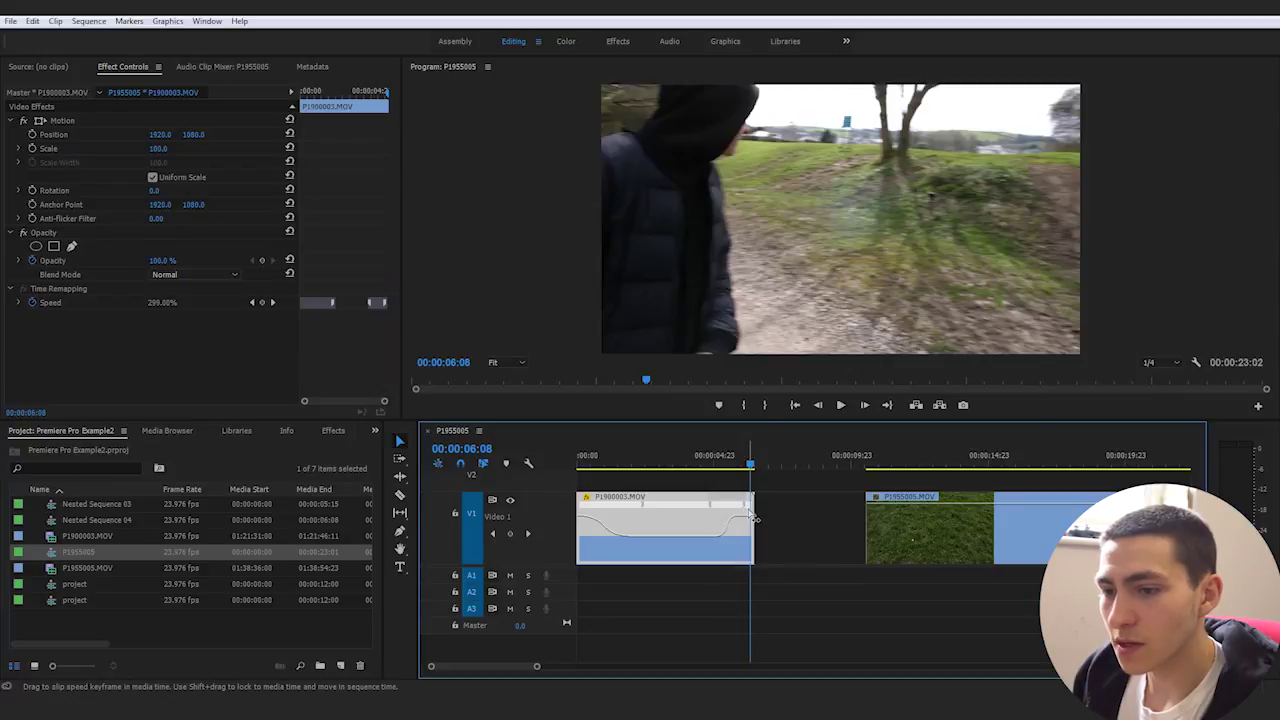
click(710, 457)
key(space)
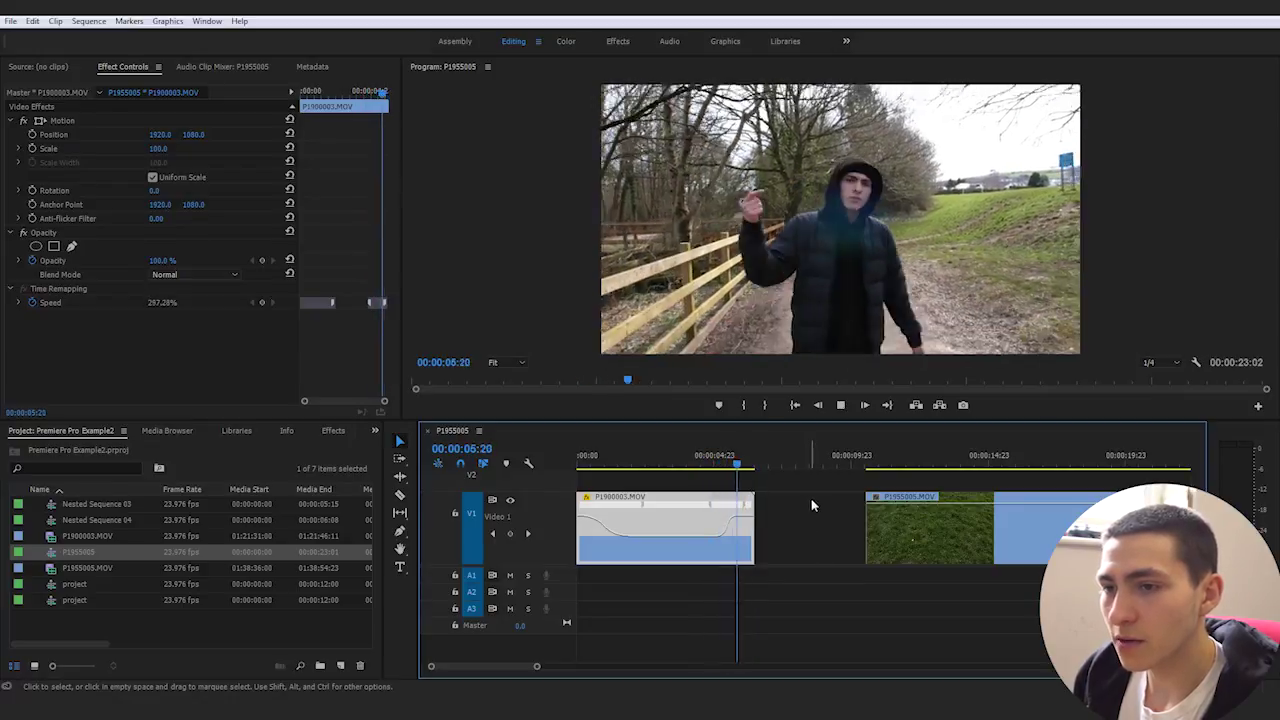
key(space)
drag(711, 504, 718, 508)
- Review the tightened closing ramp of P1900003.MOV and the opening of P1955005.MOV to compare their camera movement
click(719, 457)
click(840, 537)
key(space)
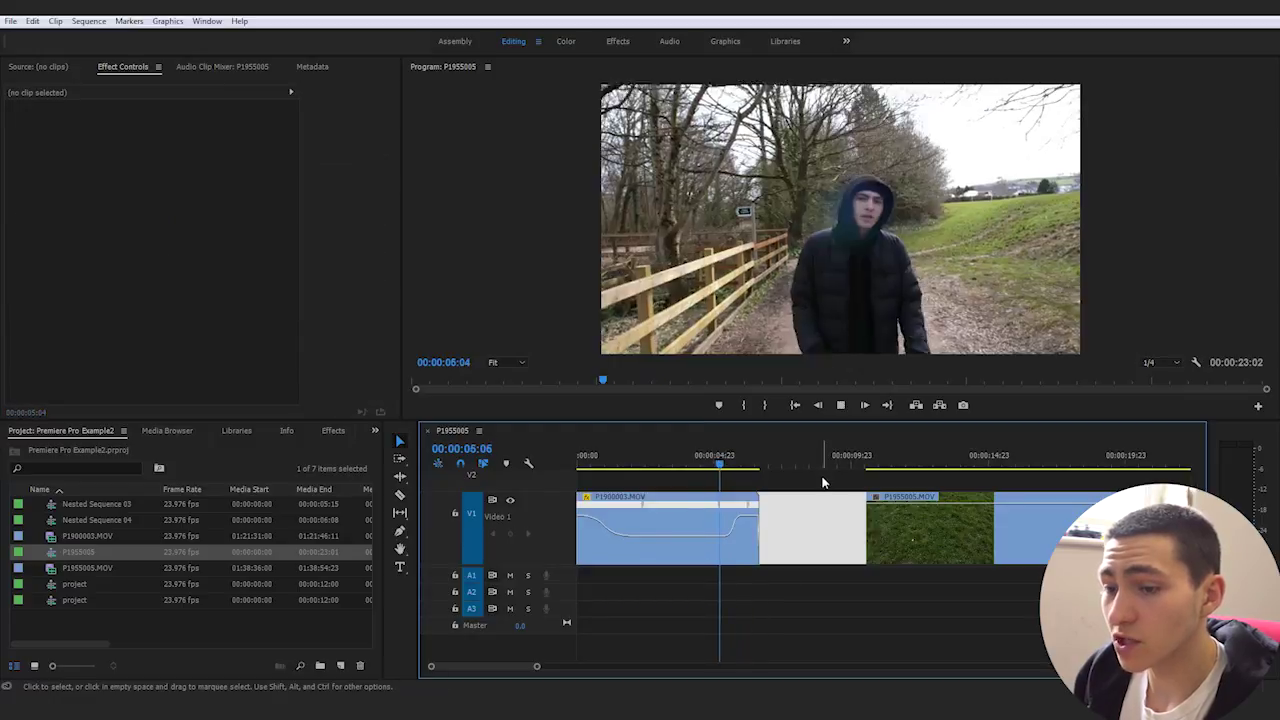
key(space)
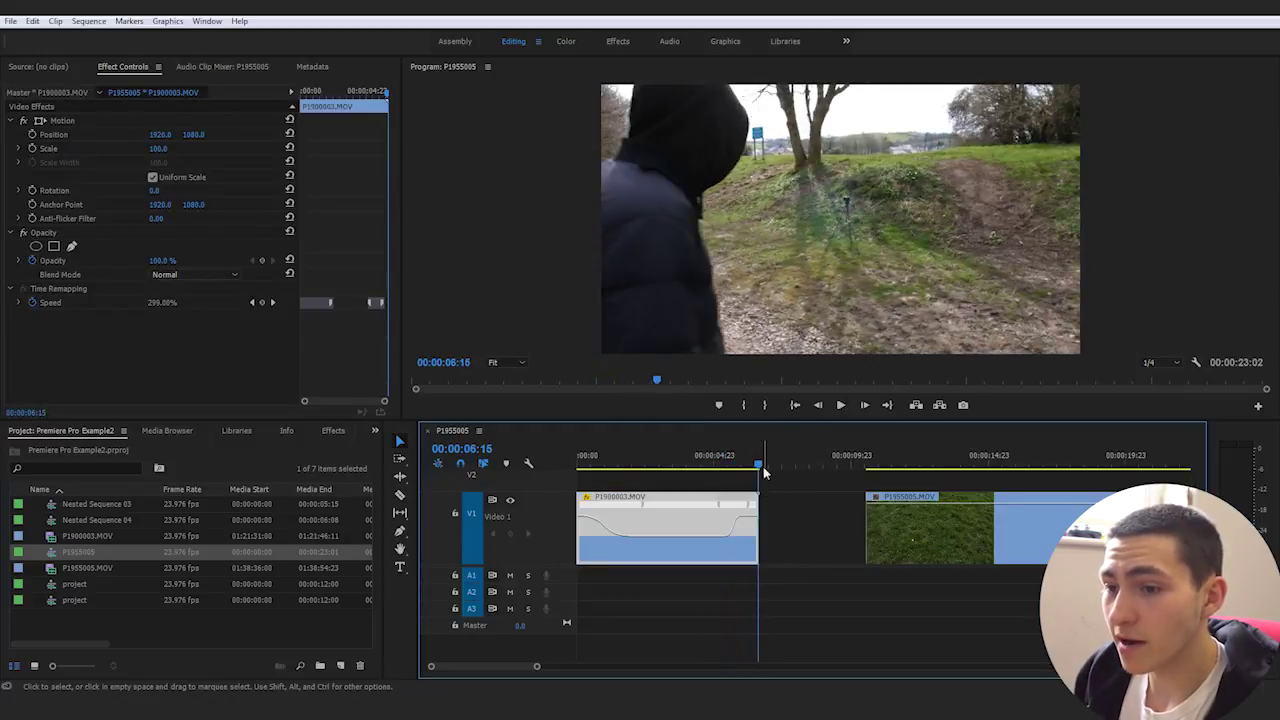
click(759, 466)
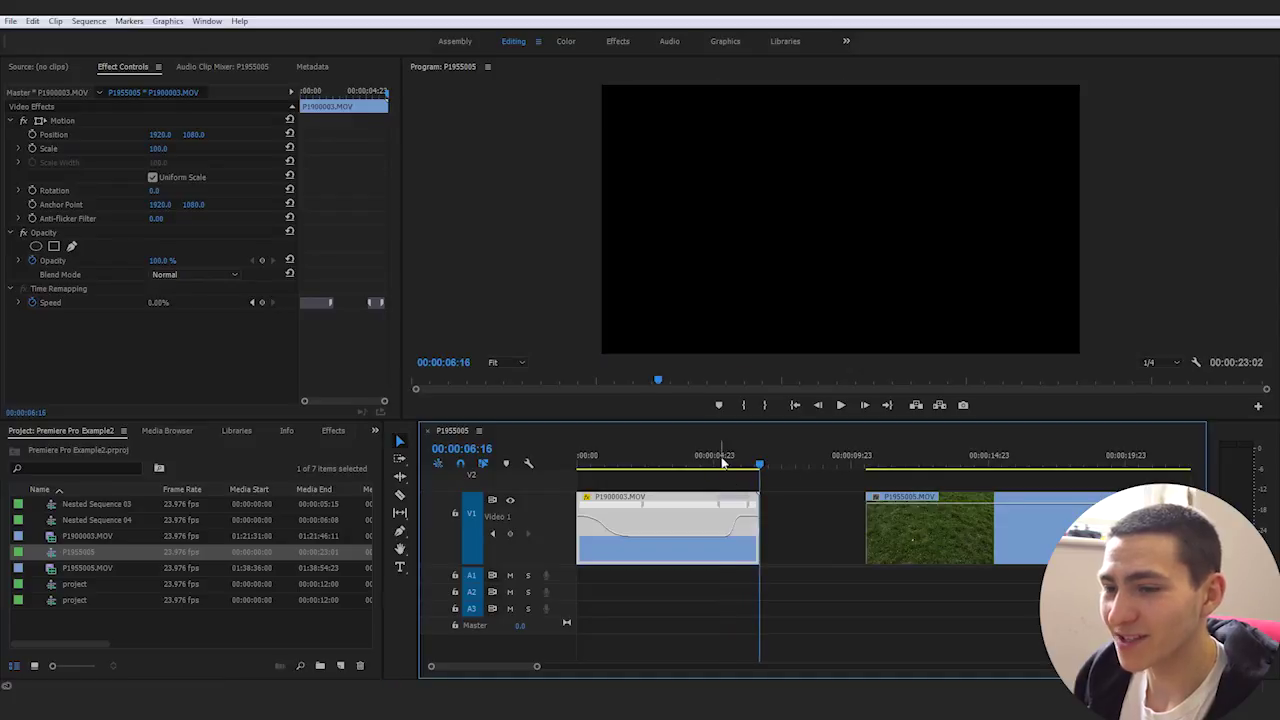
click(734, 460)
key(space)
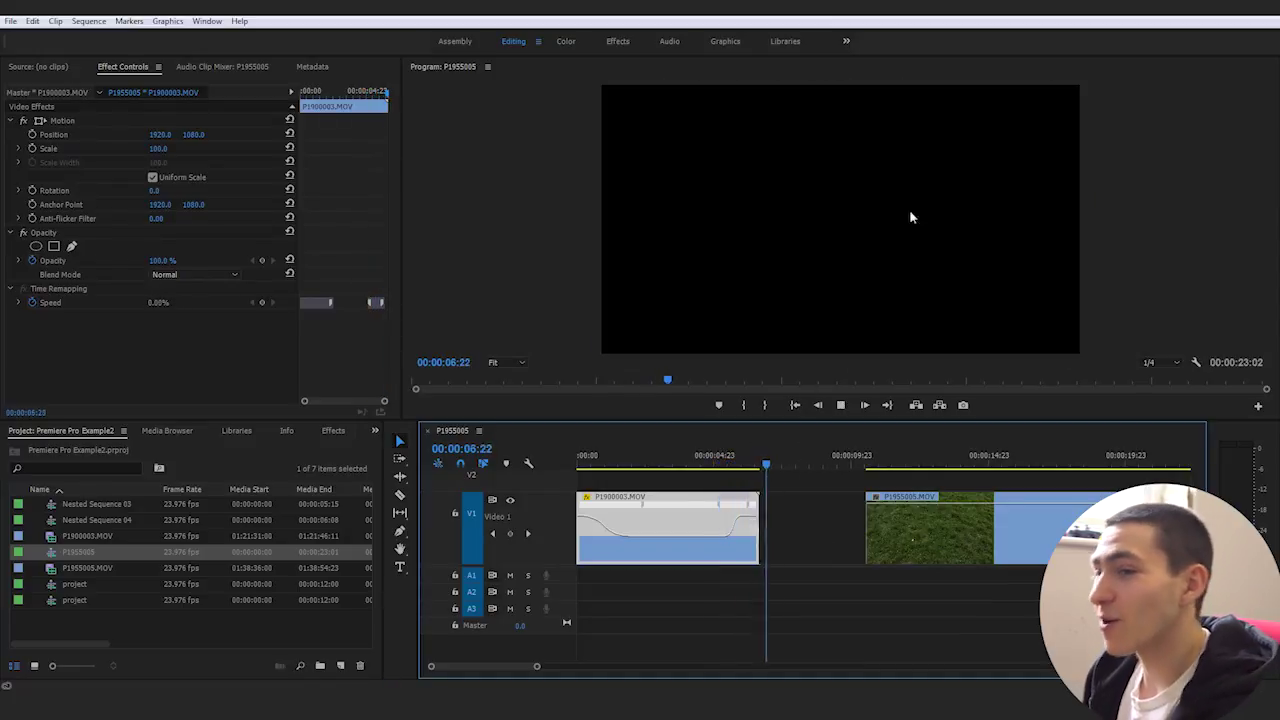
click(722, 462)
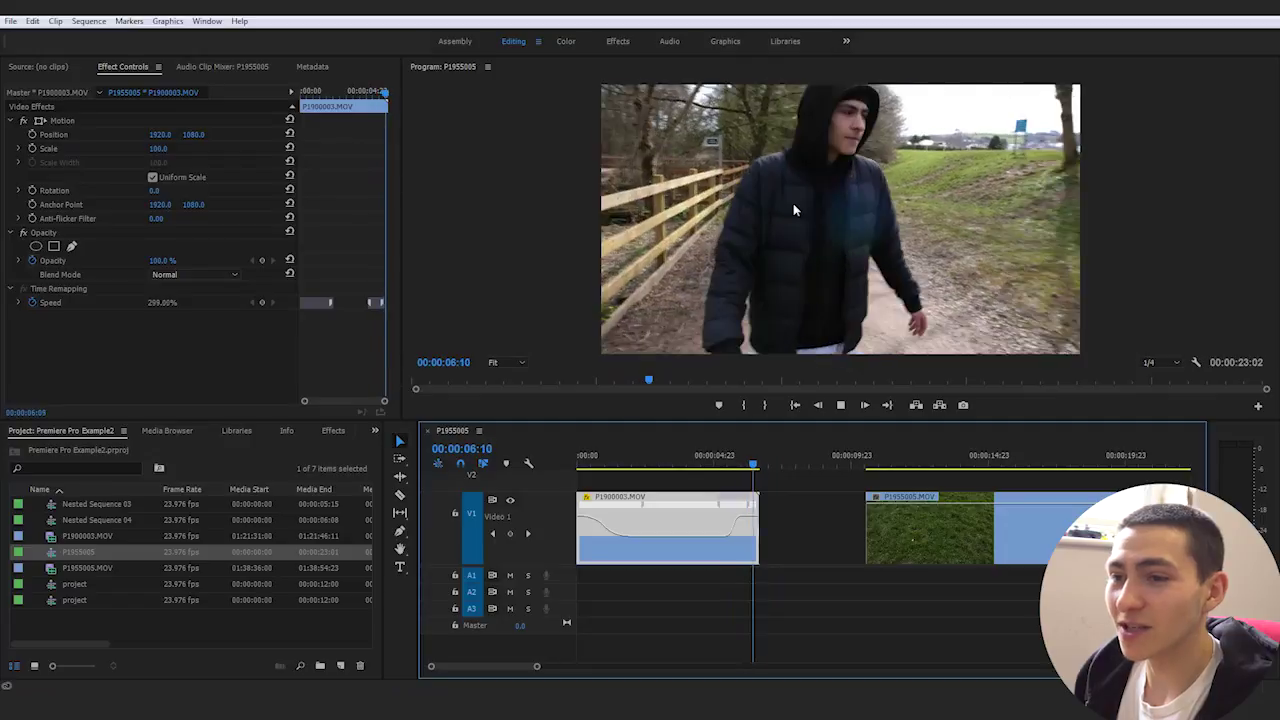
key(space)
click(868, 483)
key(space)
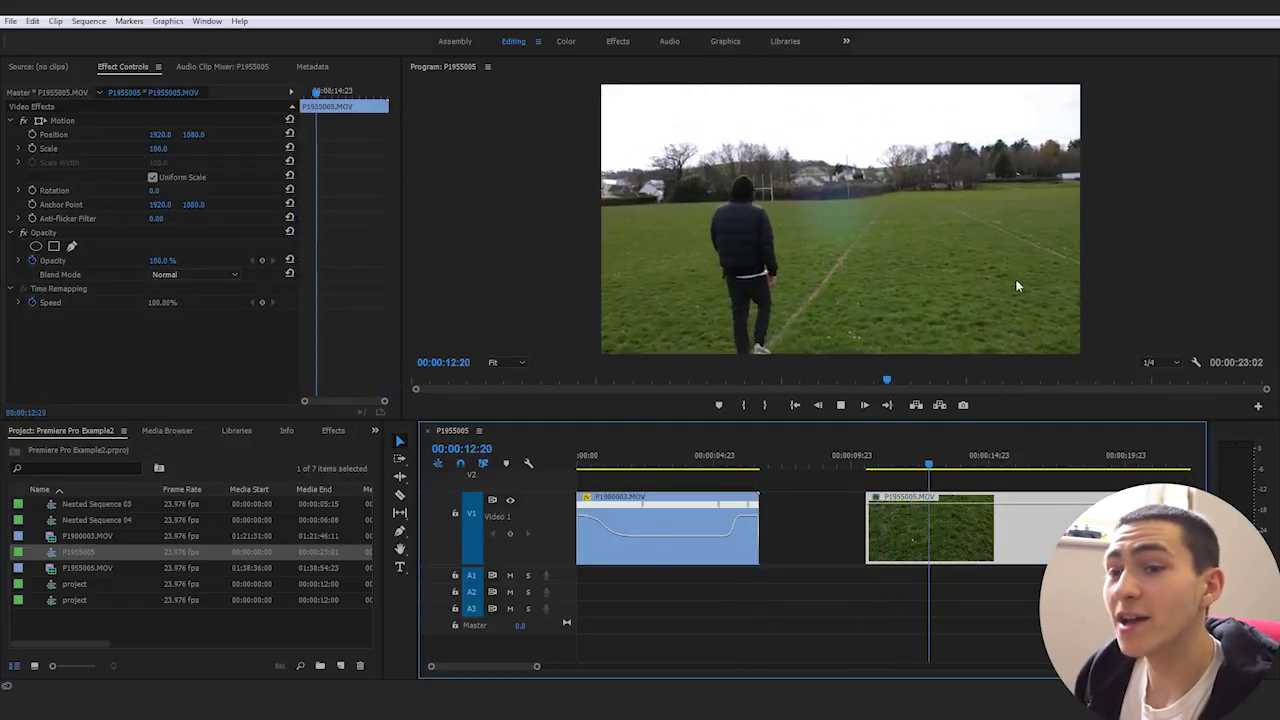
- Move P1955005.MOV against the end of P1900003.MOV to close the gap between the clips
key(space)
click(924, 592)
drag(888, 530, 778, 528)
click(790, 604)
- Play back the cut between P1900003.MOV and P1955005.MOV to examine the unramped start of the second clip
click(686, 463)
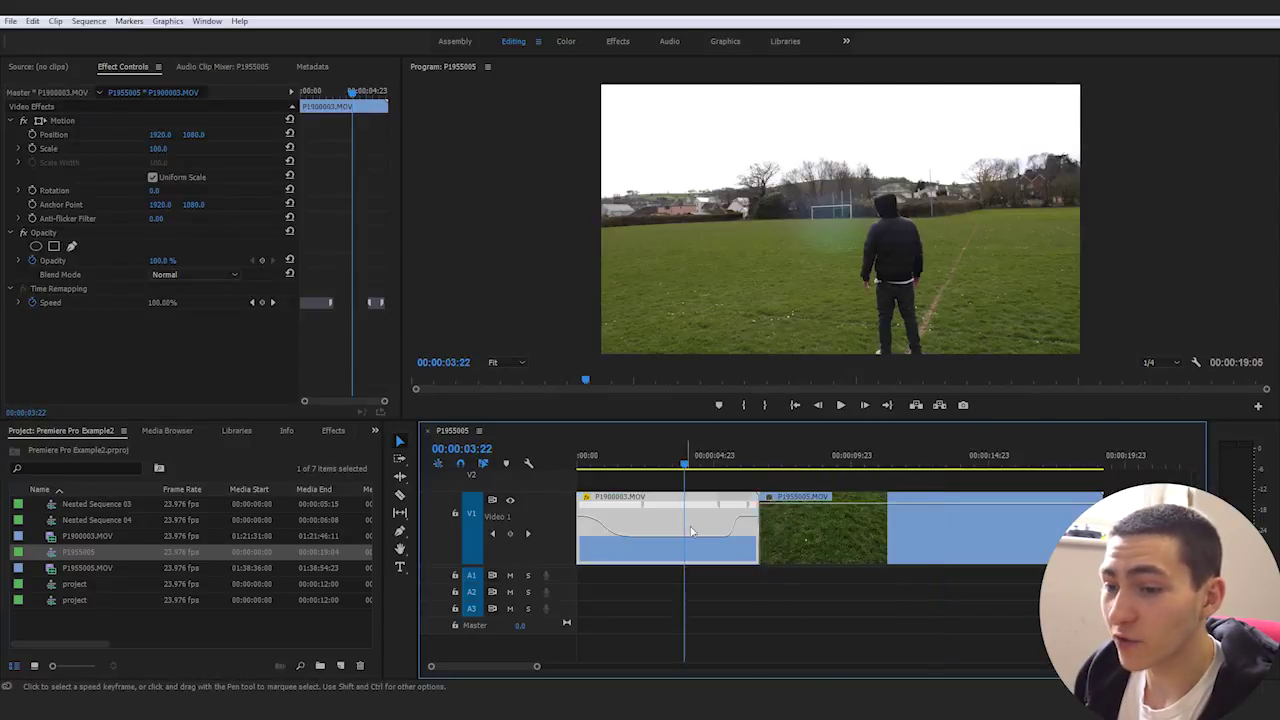
key(space)
click(820, 612)
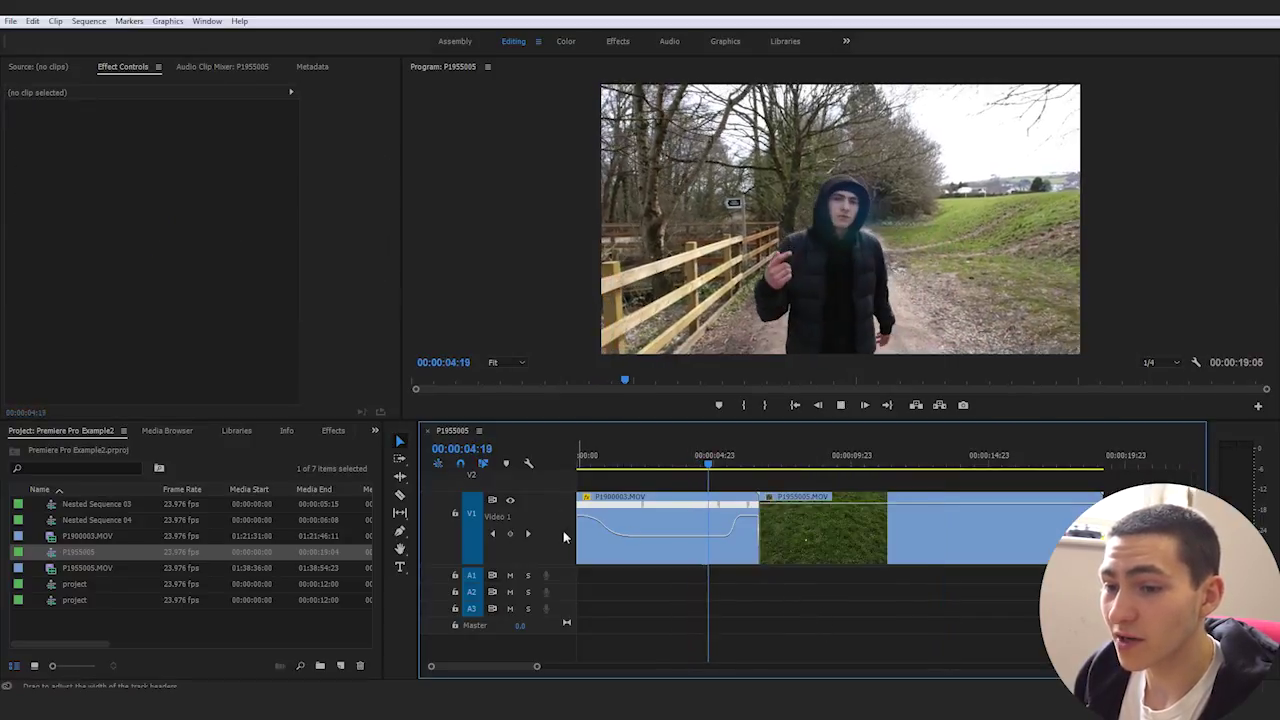
key(space)
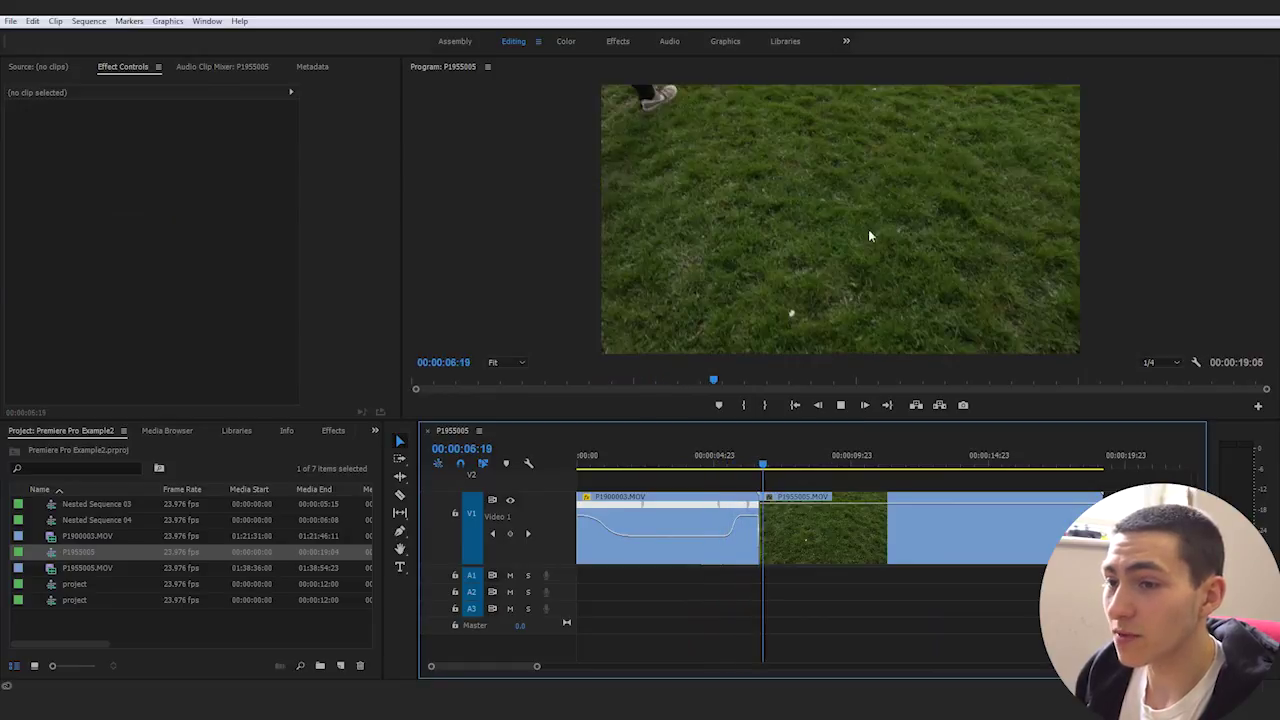
click(720, 463)
key(space)
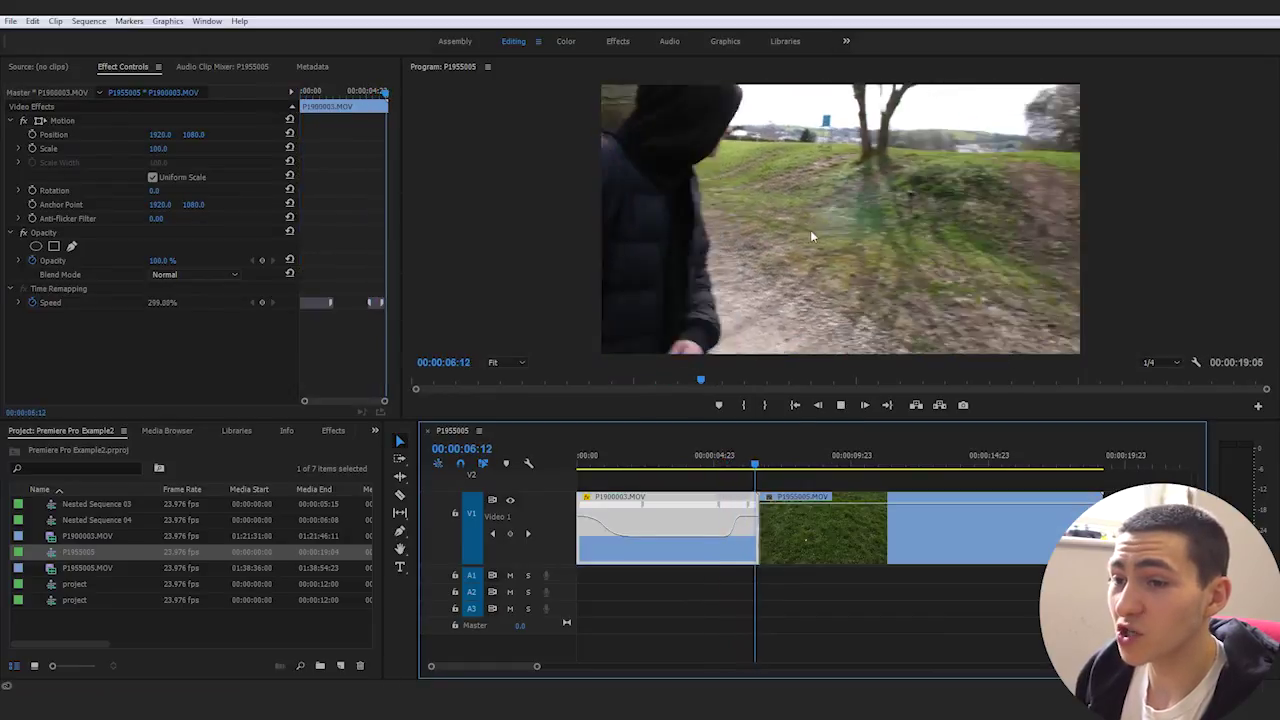
key(space)
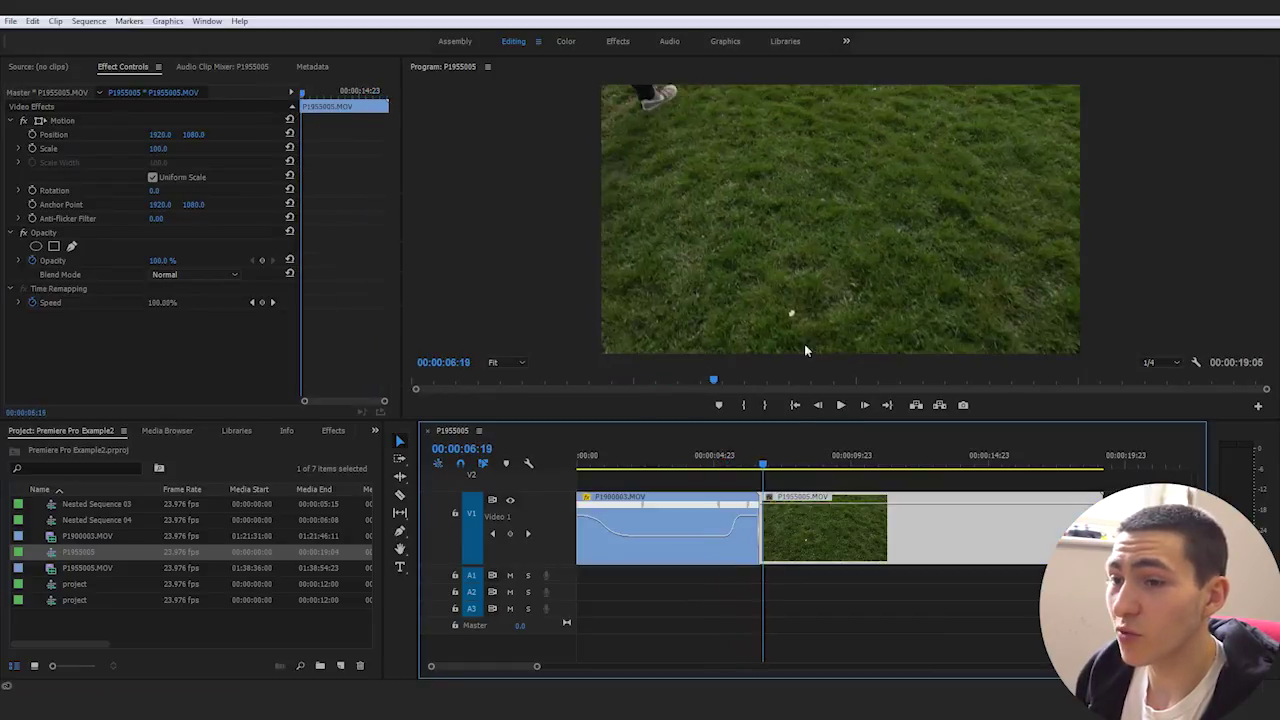
- Place the playhead at the cut and show the Time Remapping speed line on P1955005.MOV
click(760, 460)
click(852, 616)
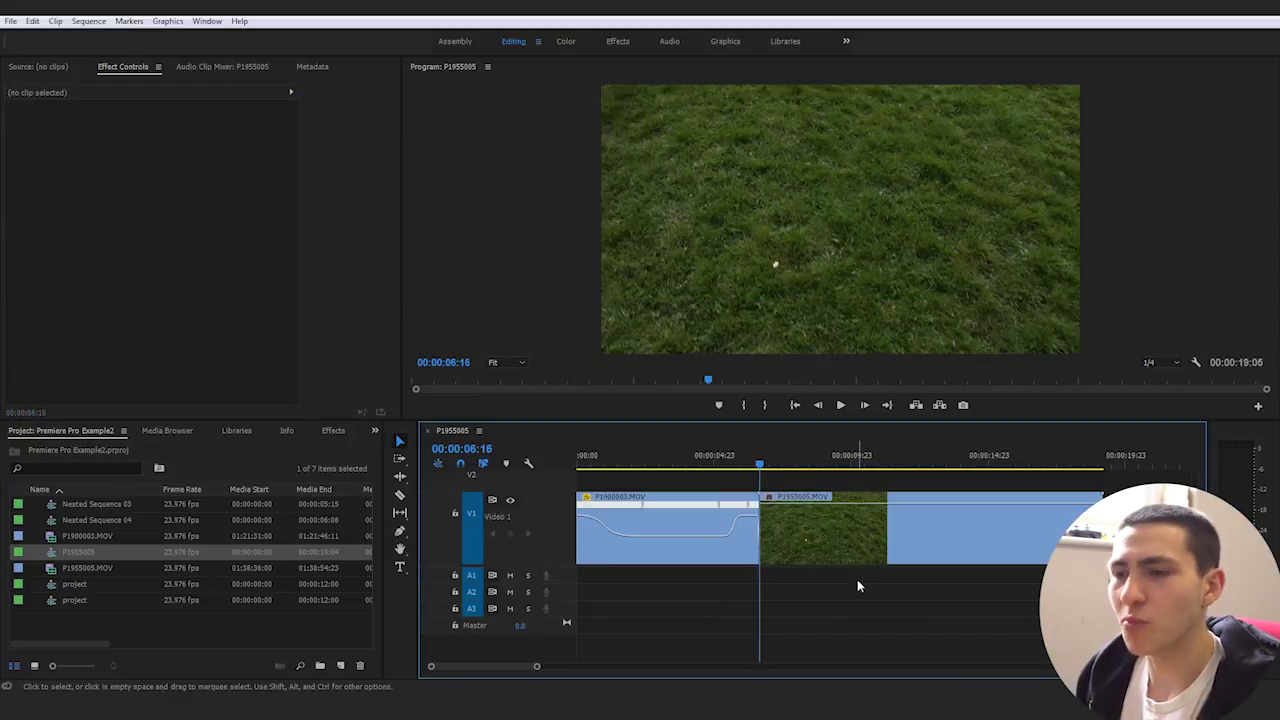
click(807, 526)
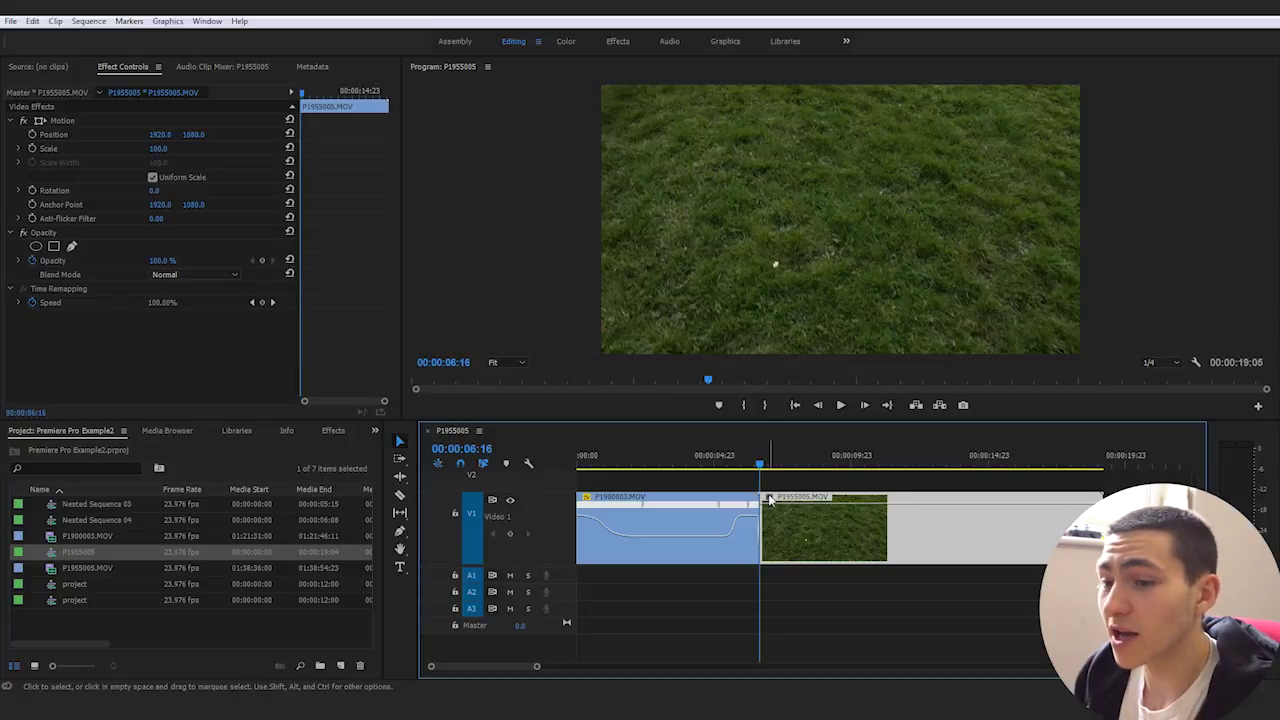
click(768, 499)
mouse_move(844, 541)
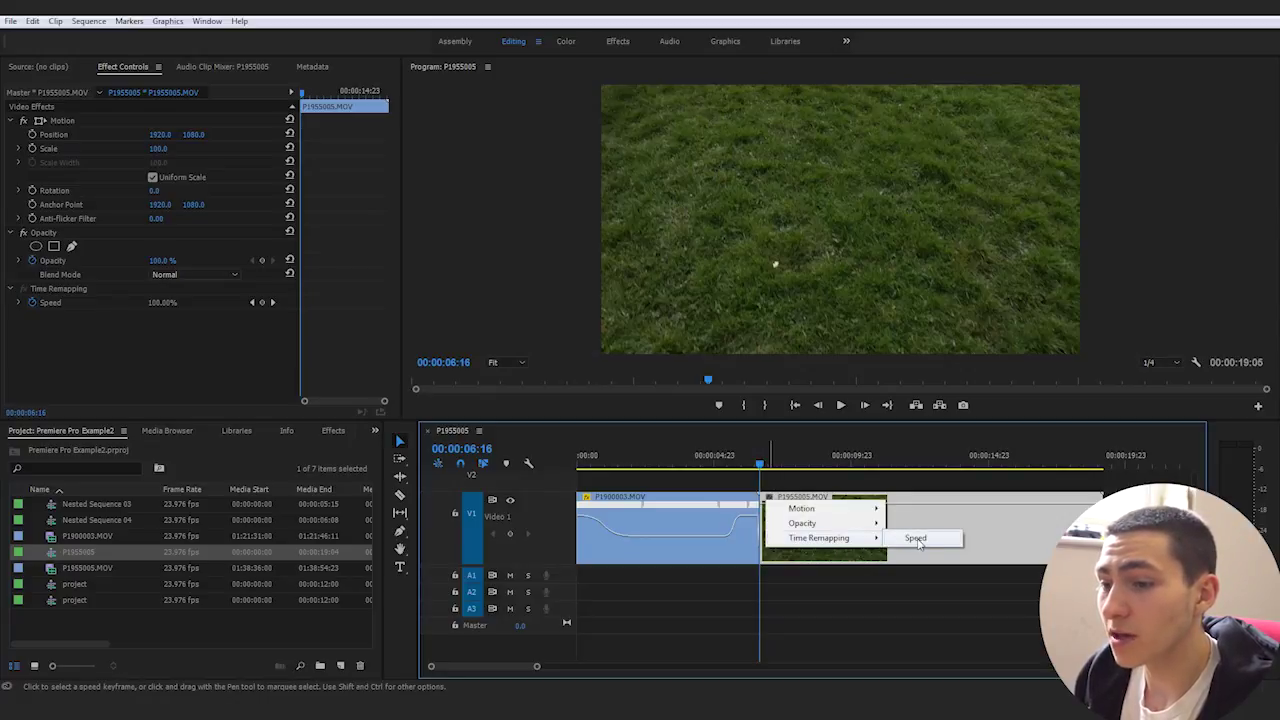
click(916, 539)
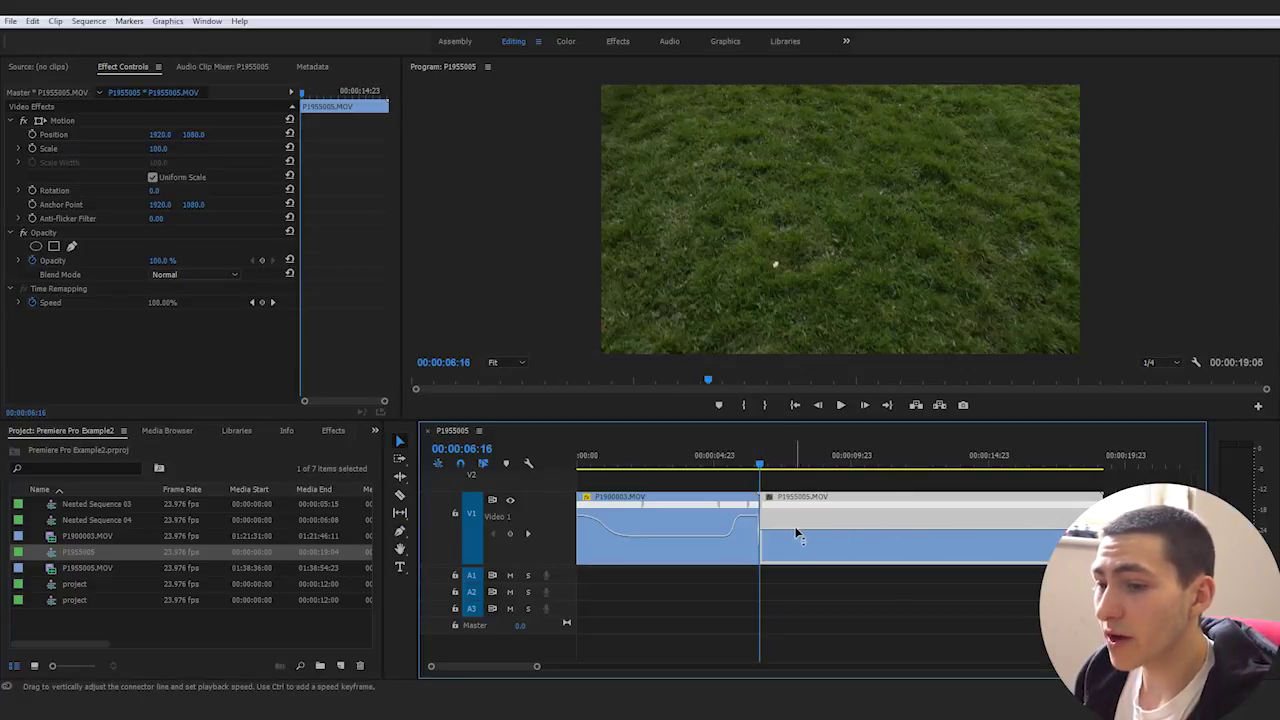
- Add a speed keyframe near the start of P1955005.MOV and set the speed before it to 303%
key(p)
key(v)
mouse_move(786, 505)
mouse_down()
mouse_move(805, 510)
mouse_move(774, 512)
mouse_up()
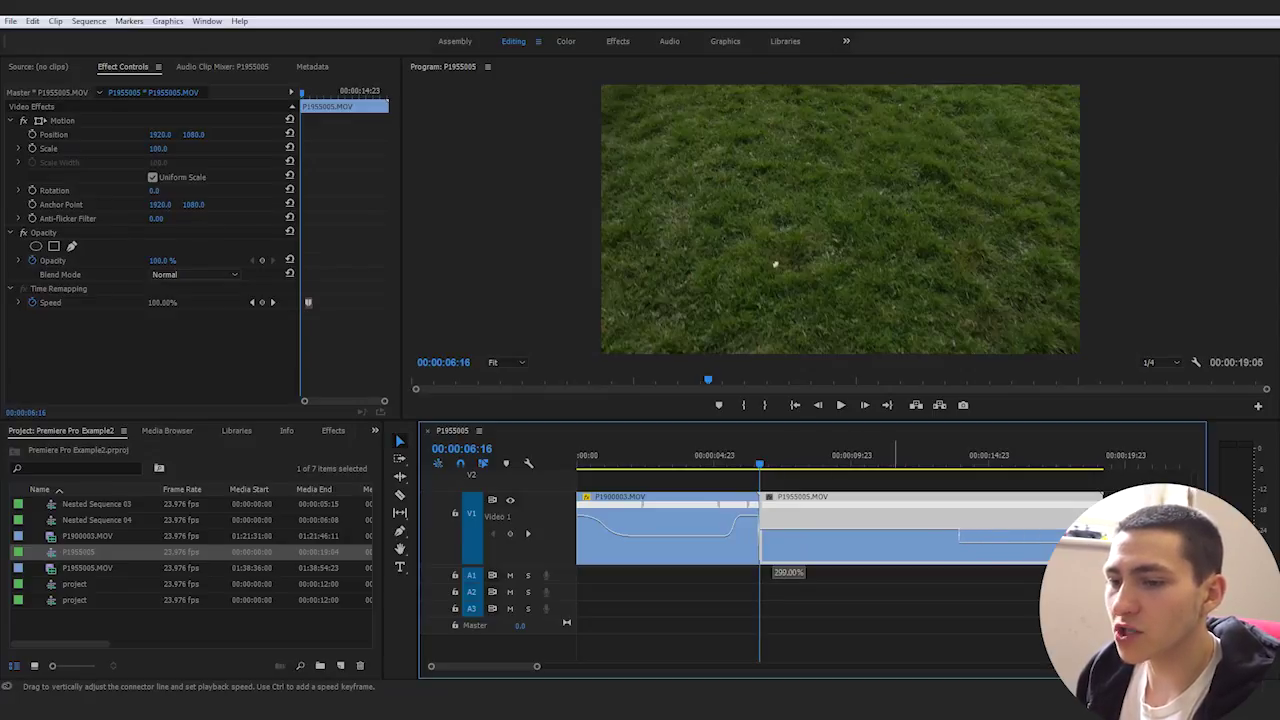
drag(774, 512, 782, 405)
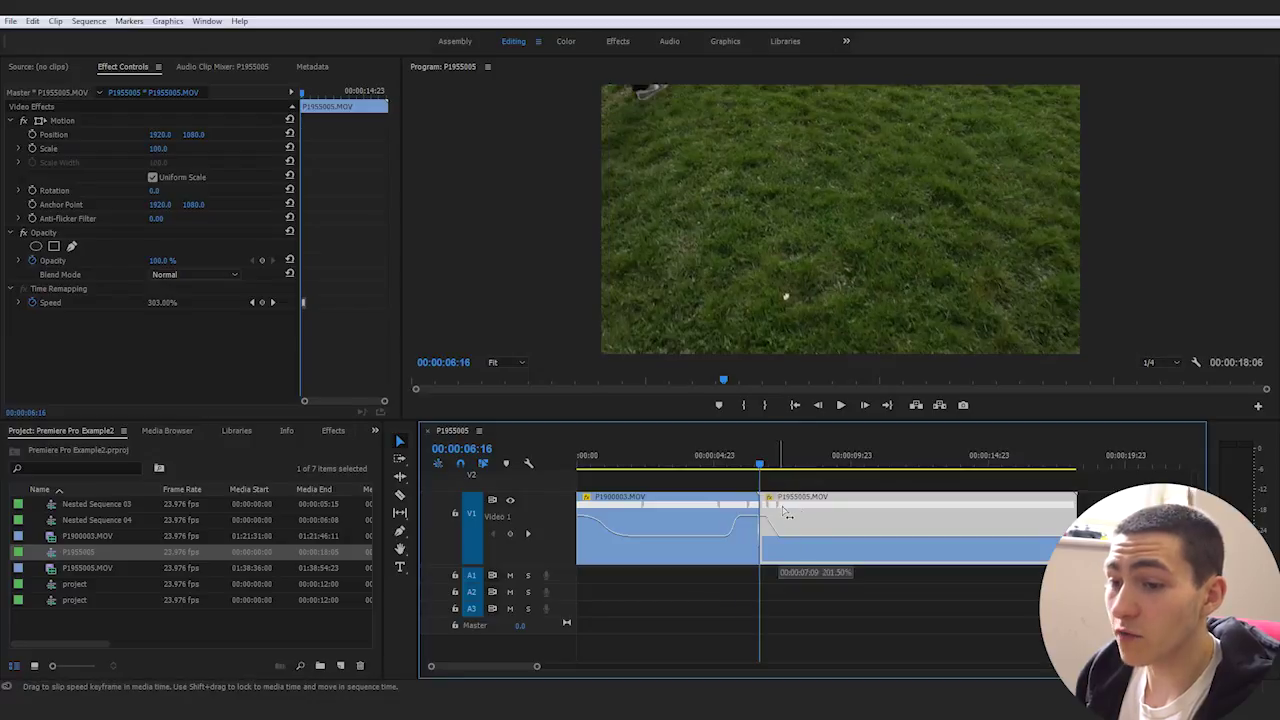
- Widen the opening ramp of P1955005.MOV, ease its curve, and shift its start keyframe slightly earlier
drag(783, 508, 807, 508)
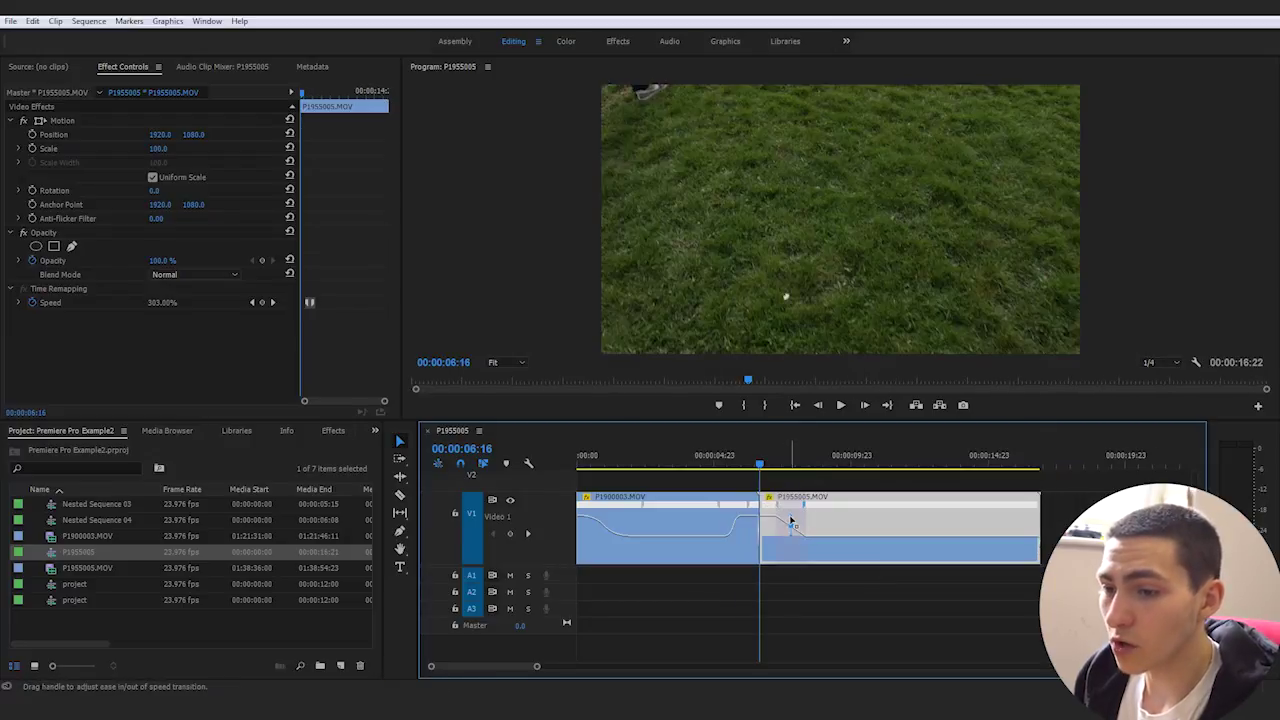
click(693, 505)
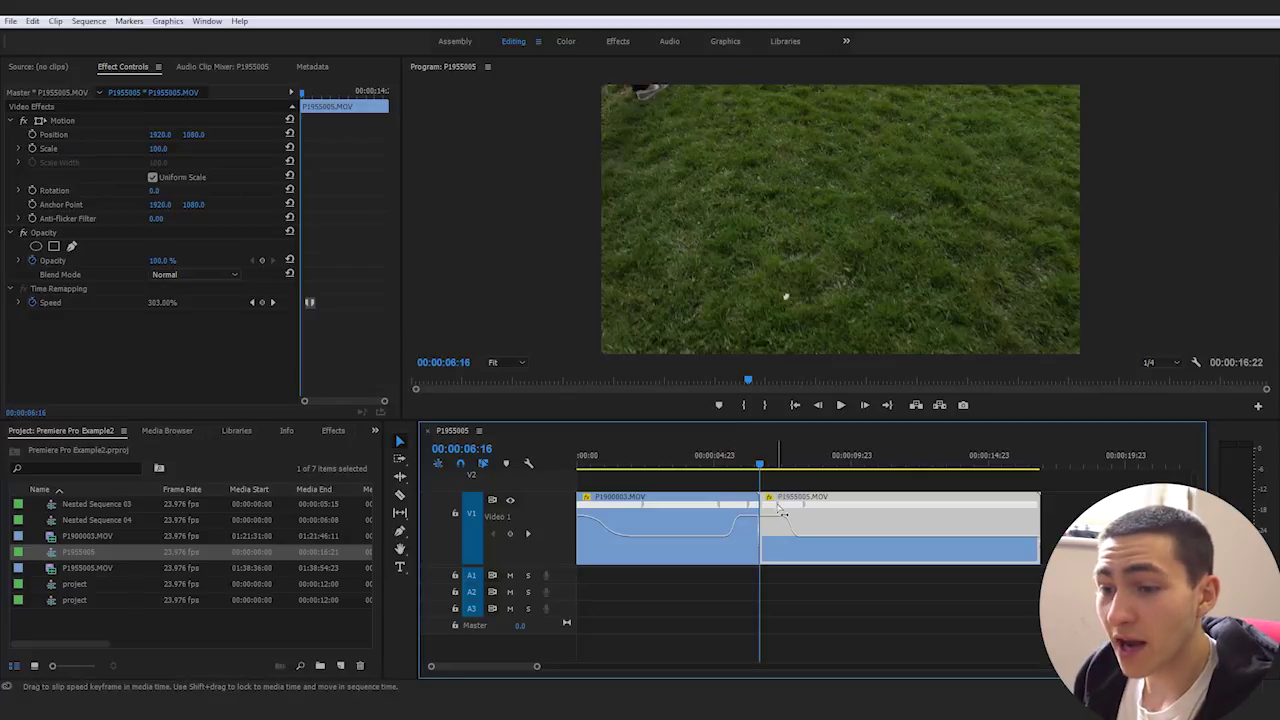
drag(783, 510, 777, 510)
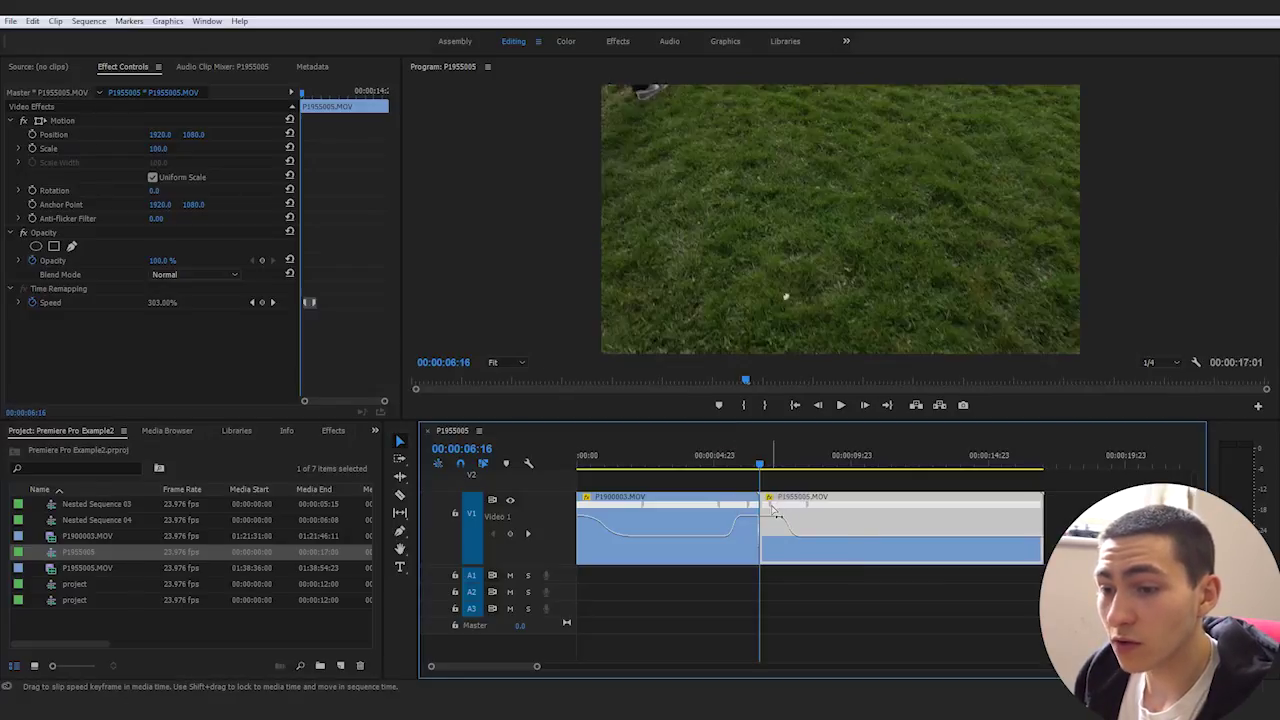
- Preview the transition and move the start keyframe of P1955005.MOV's opening ramp to the very beginning of the clip
click(722, 465)
click(949, 586)
key(space)
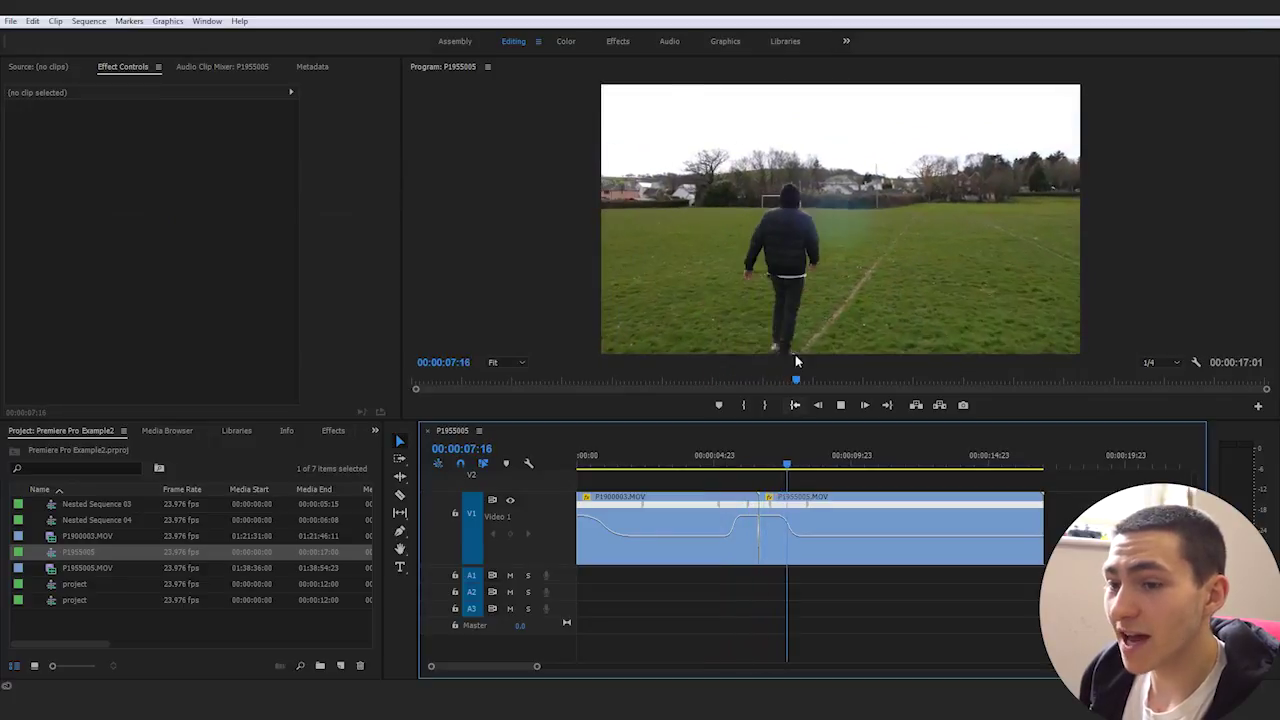
click(808, 510)
drag(808, 510, 764, 512)
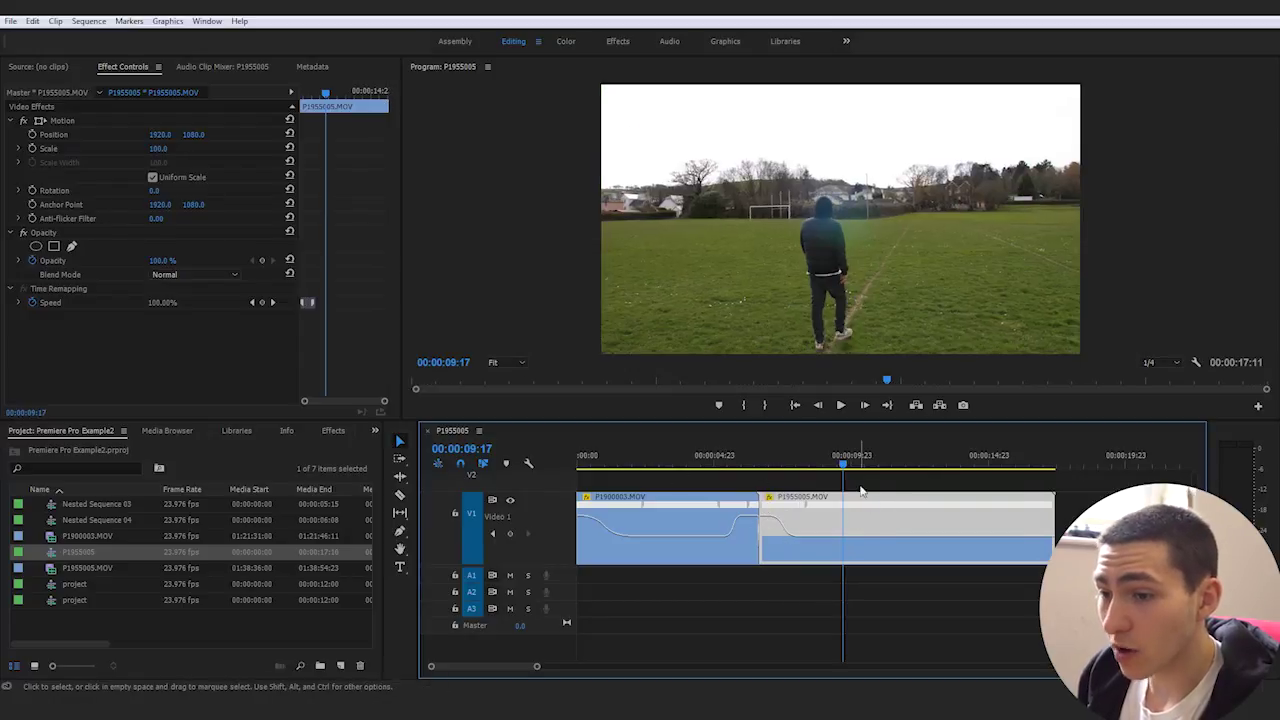
- Return the playhead to the start of the sequence and render it from in to out
drag(537, 666, 562, 667)
click(813, 602)
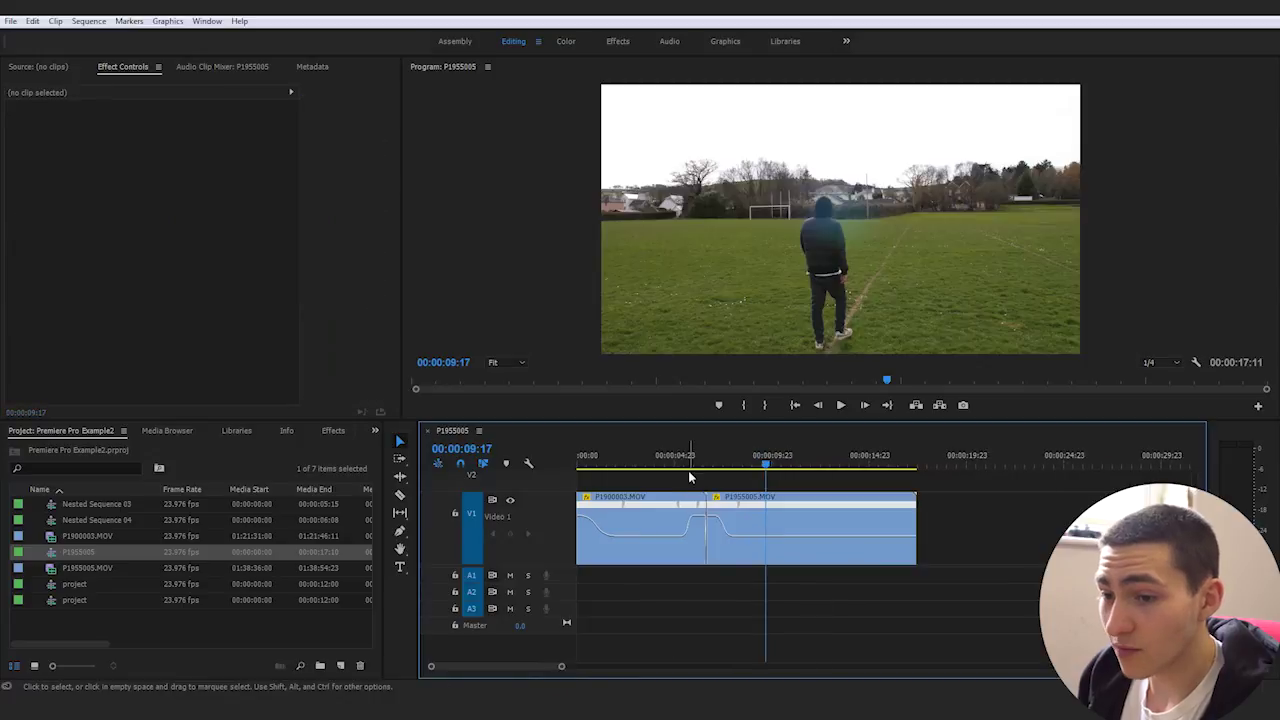
drag(688, 465, 447, 447)
click(100, 20)
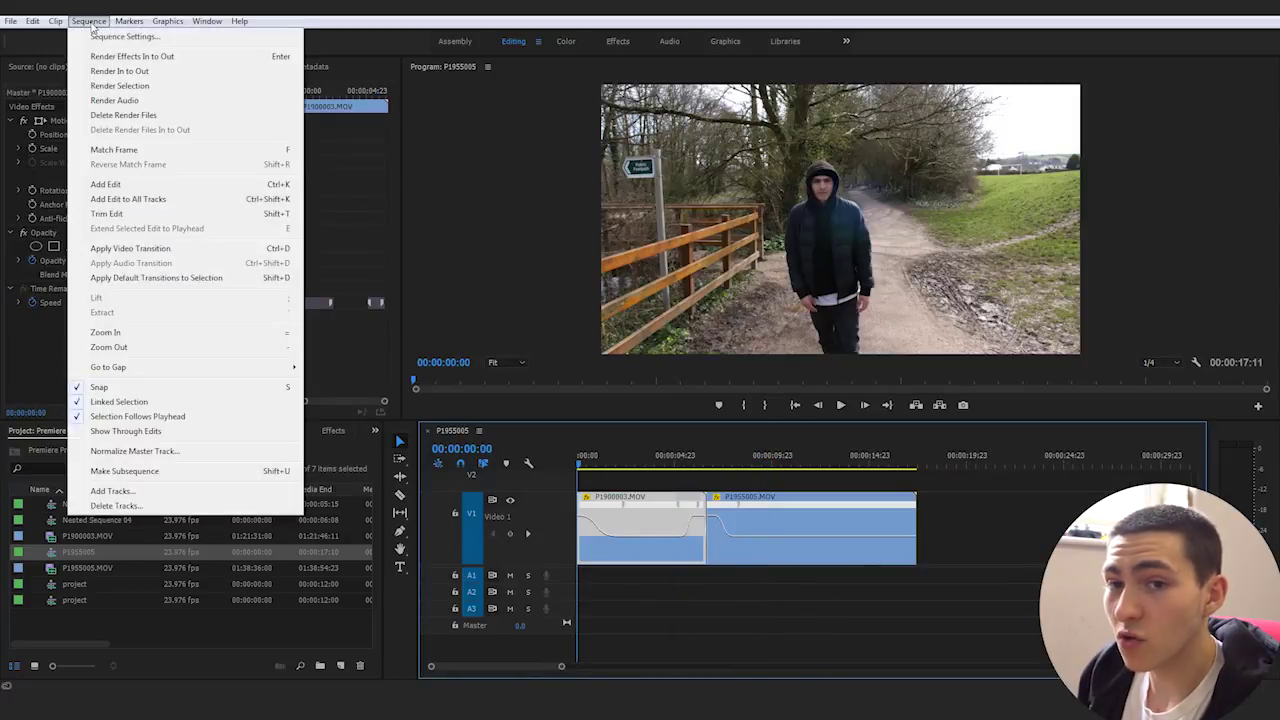
click(120, 71)
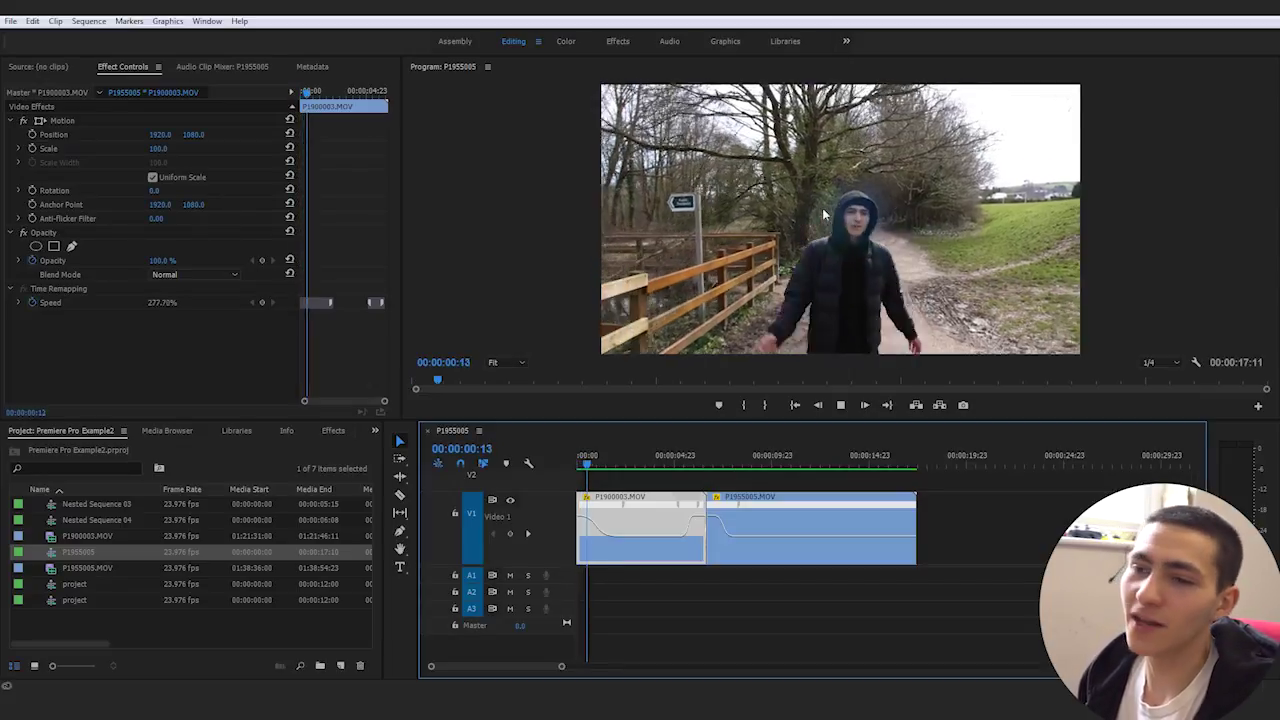
- Play back the rendered sequence and replay the transition between the two clips to check its smoothness
drag(663, 462, 568, 464)
click(1090, 478)
key(space)
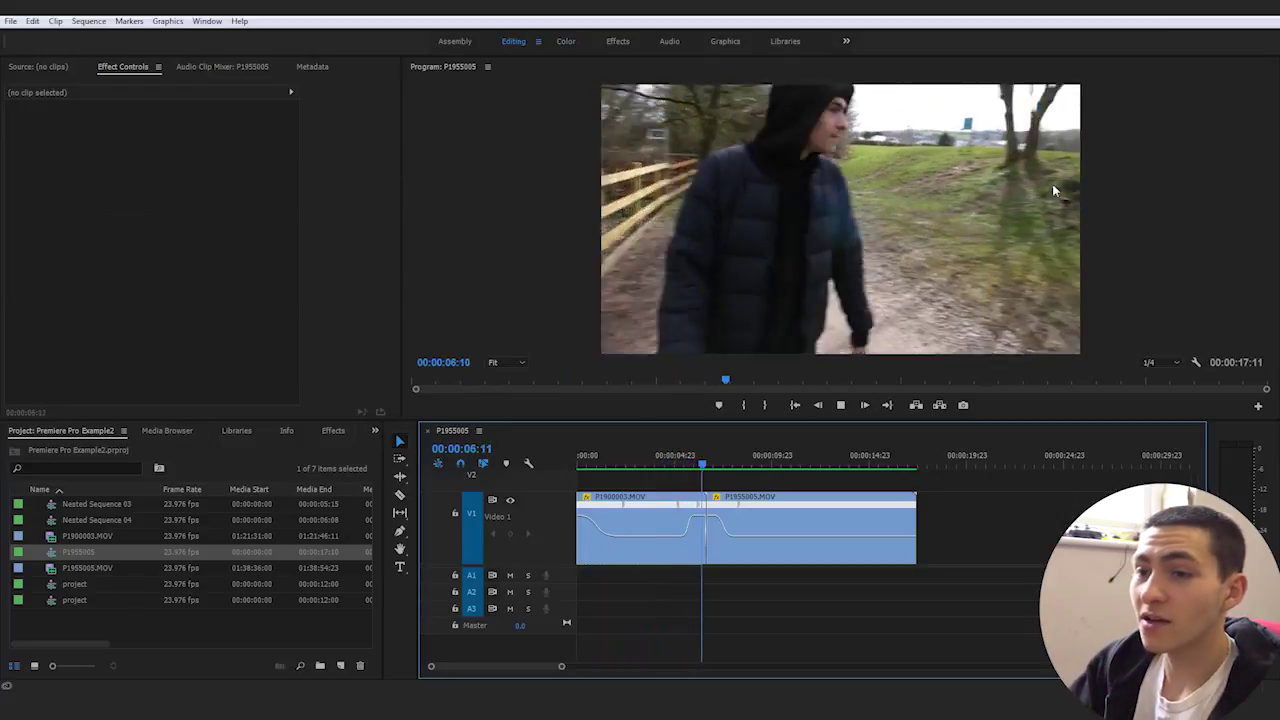
click(663, 460)
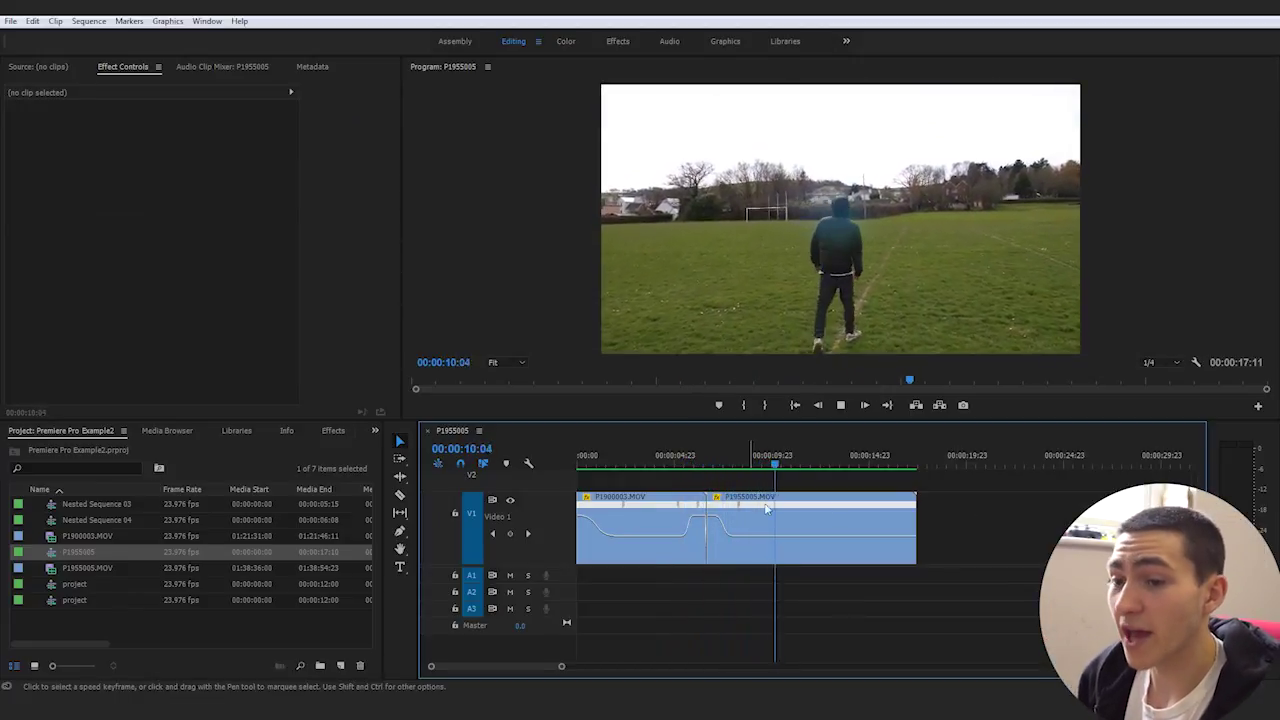
click(676, 463)
click(1017, 540)
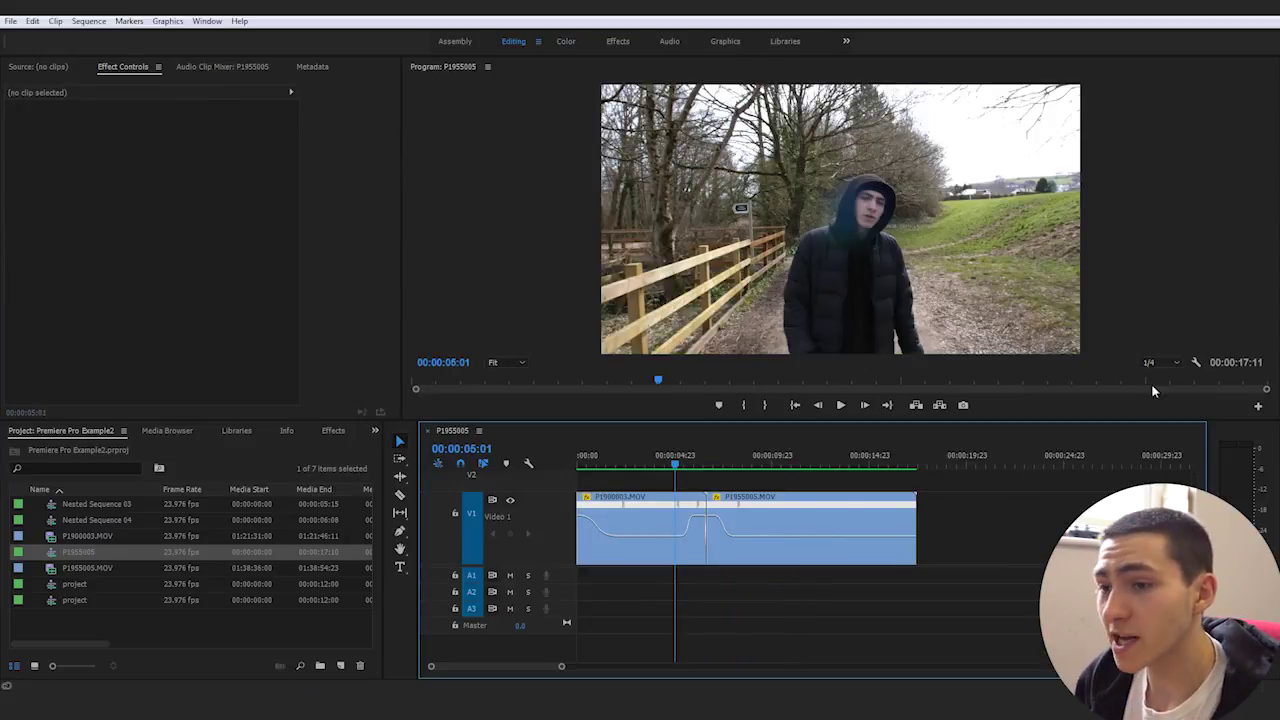
click(846, 406)
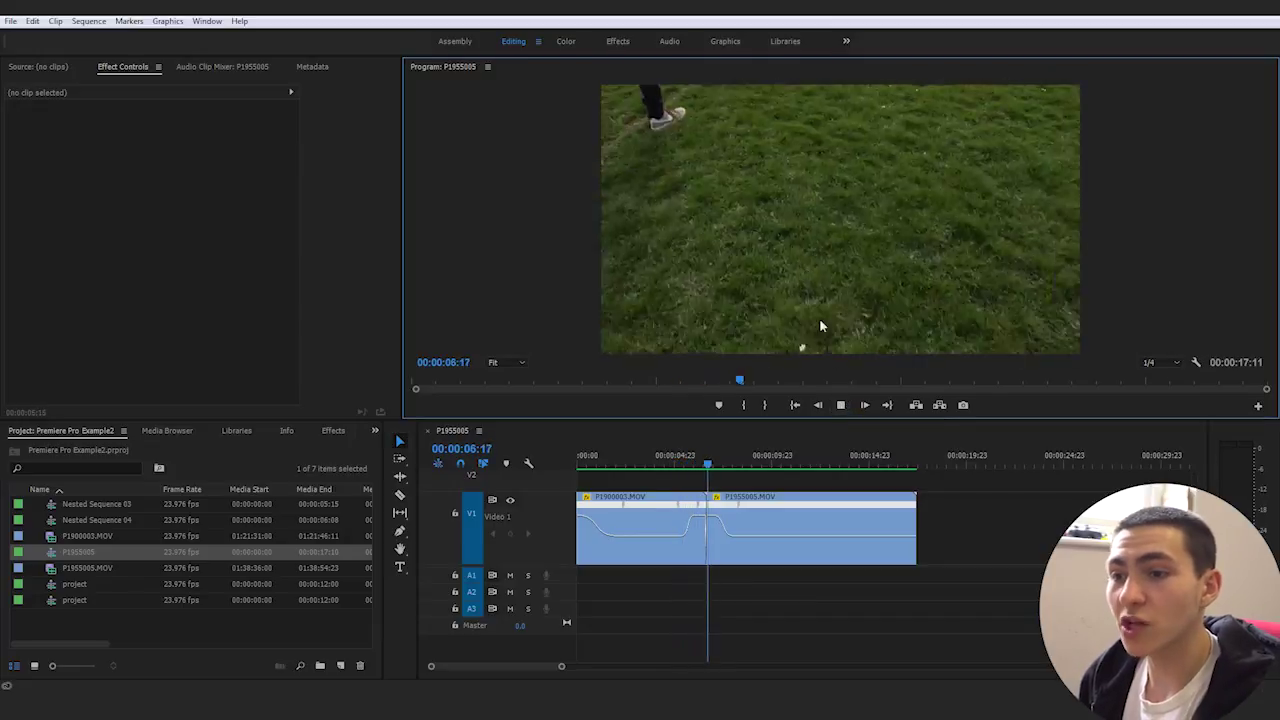
click(676, 460)
click(1068, 476)
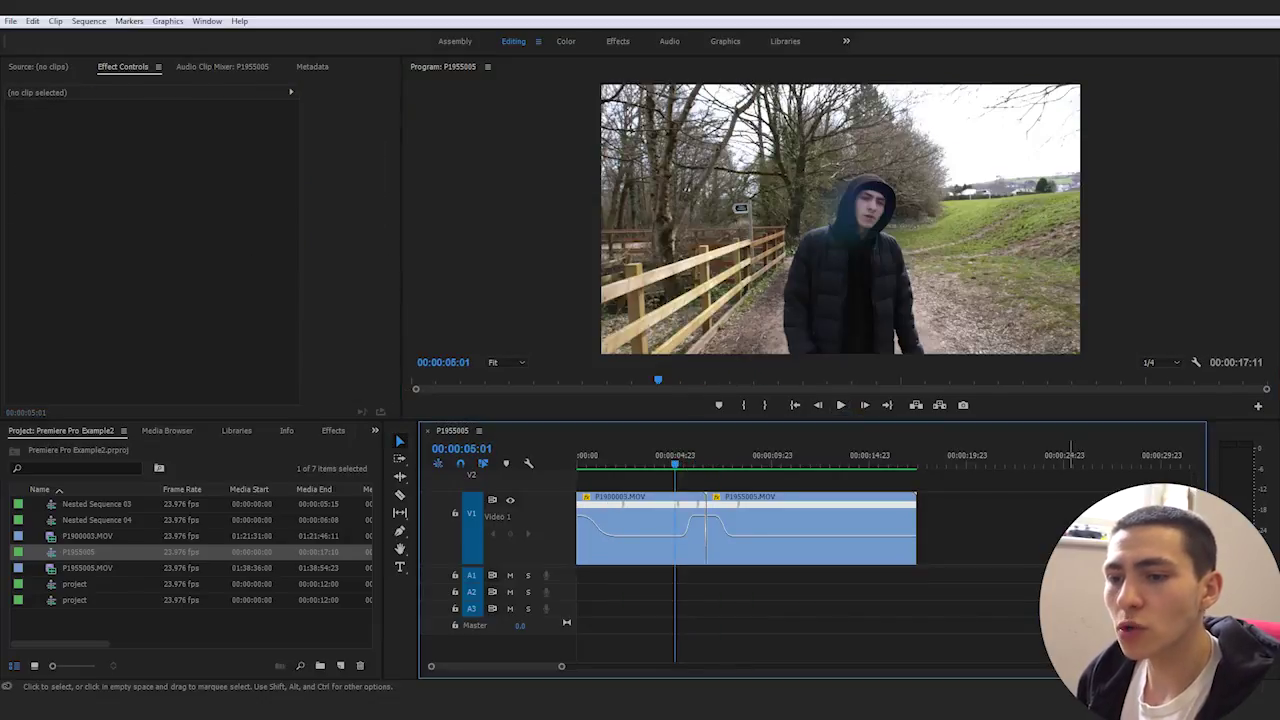
- Move the end keyframe of P1900003.MOV's closing ramp to the clip's end and preview the transition
click(700, 505)
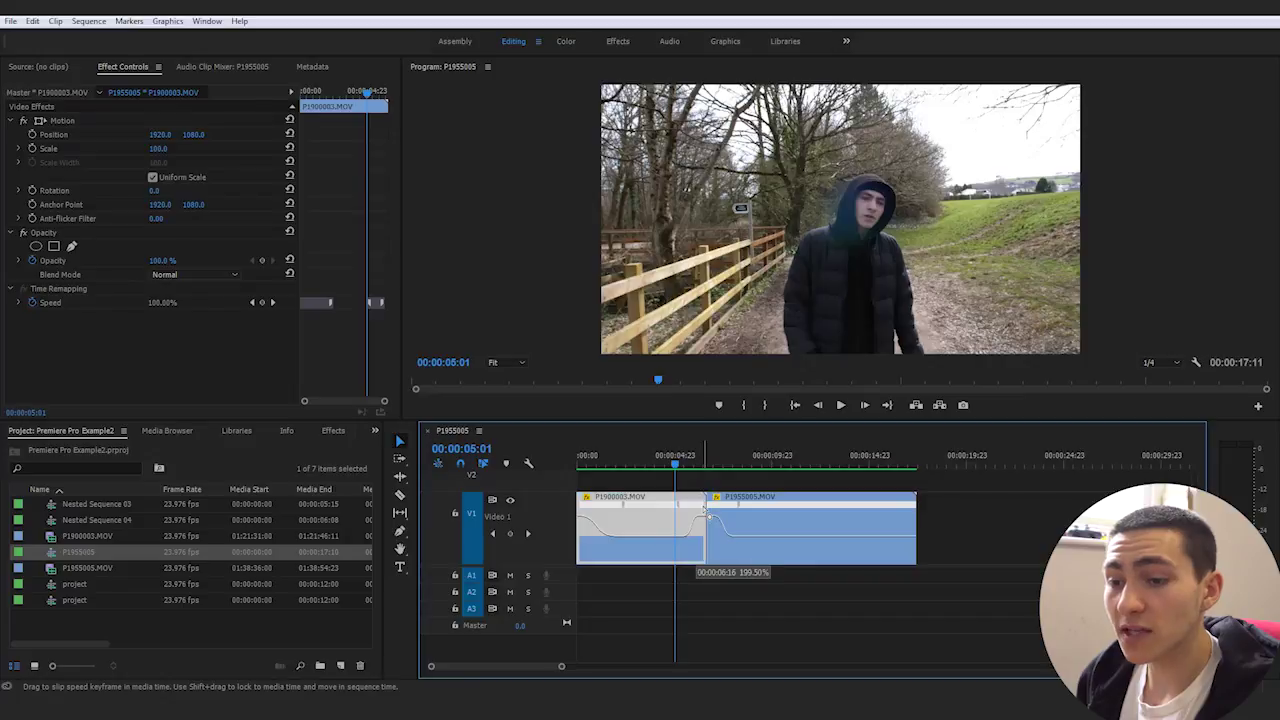
click(1072, 522)
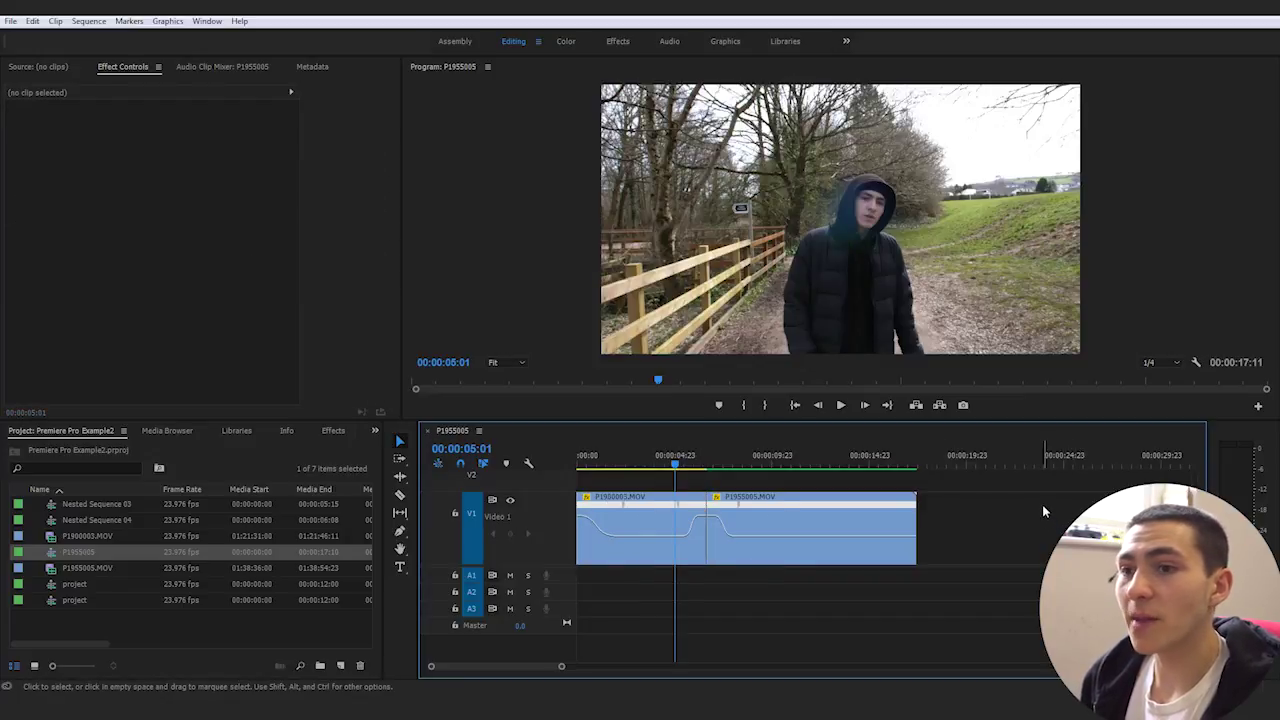
key(space)
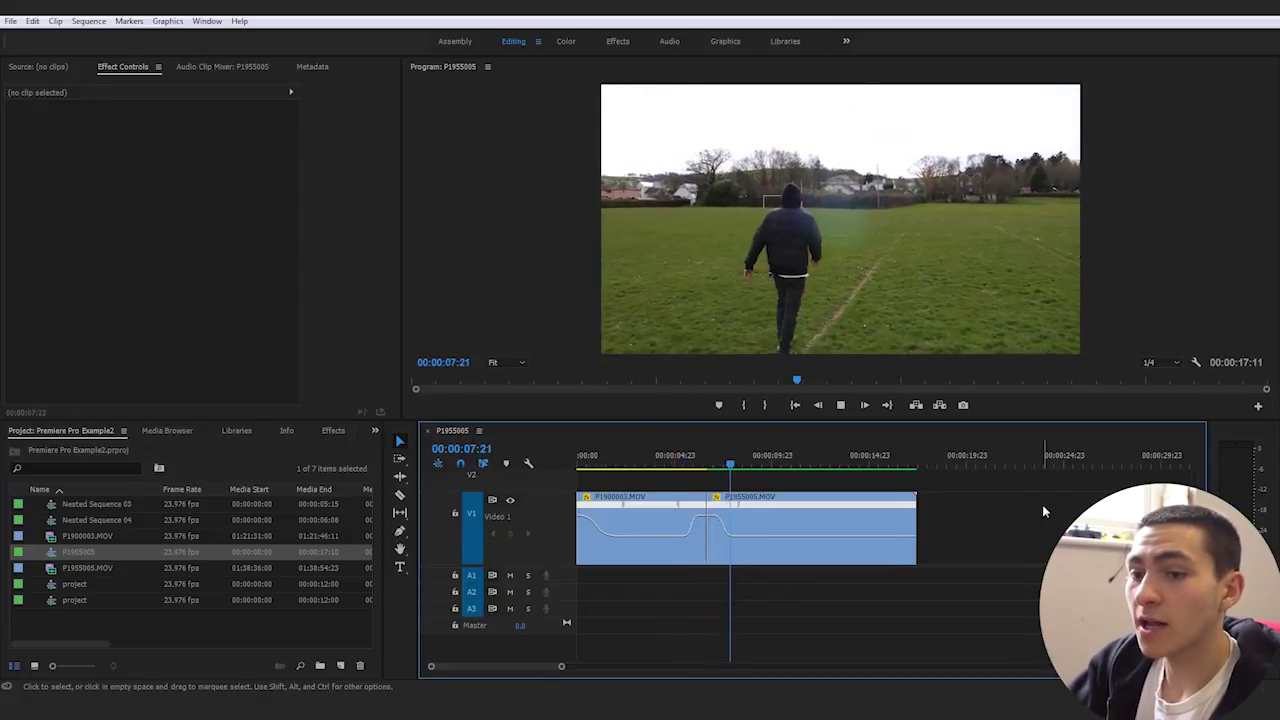
- Replay the transition from just before the cut several times to examine the adjusted closing ramp
click(688, 461)
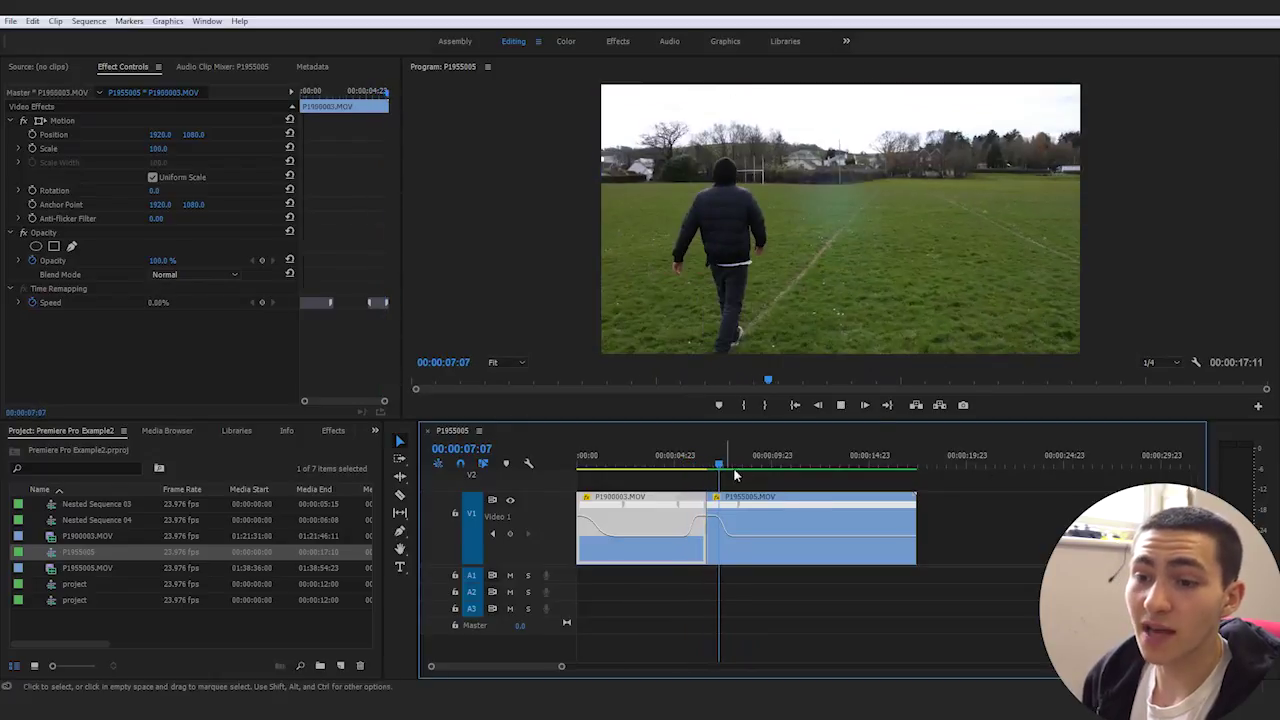
key(space)
click(690, 459)
key(space)
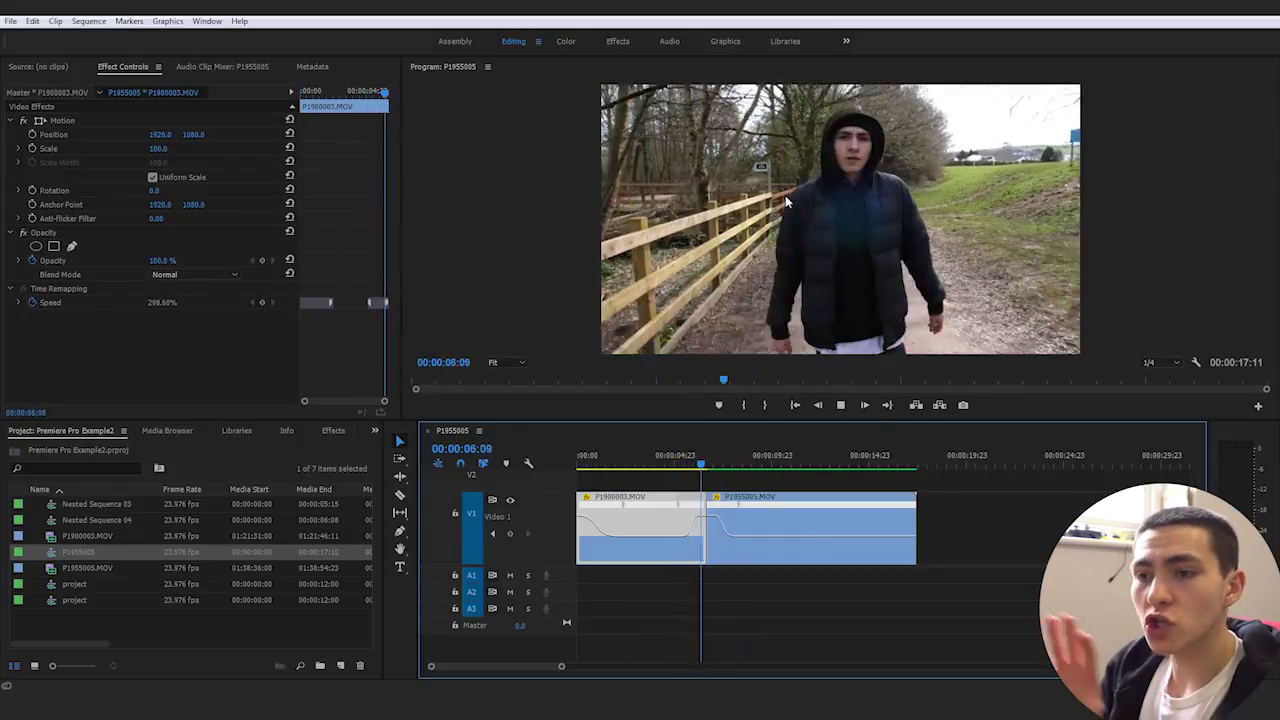
click(688, 461)
click(972, 519)
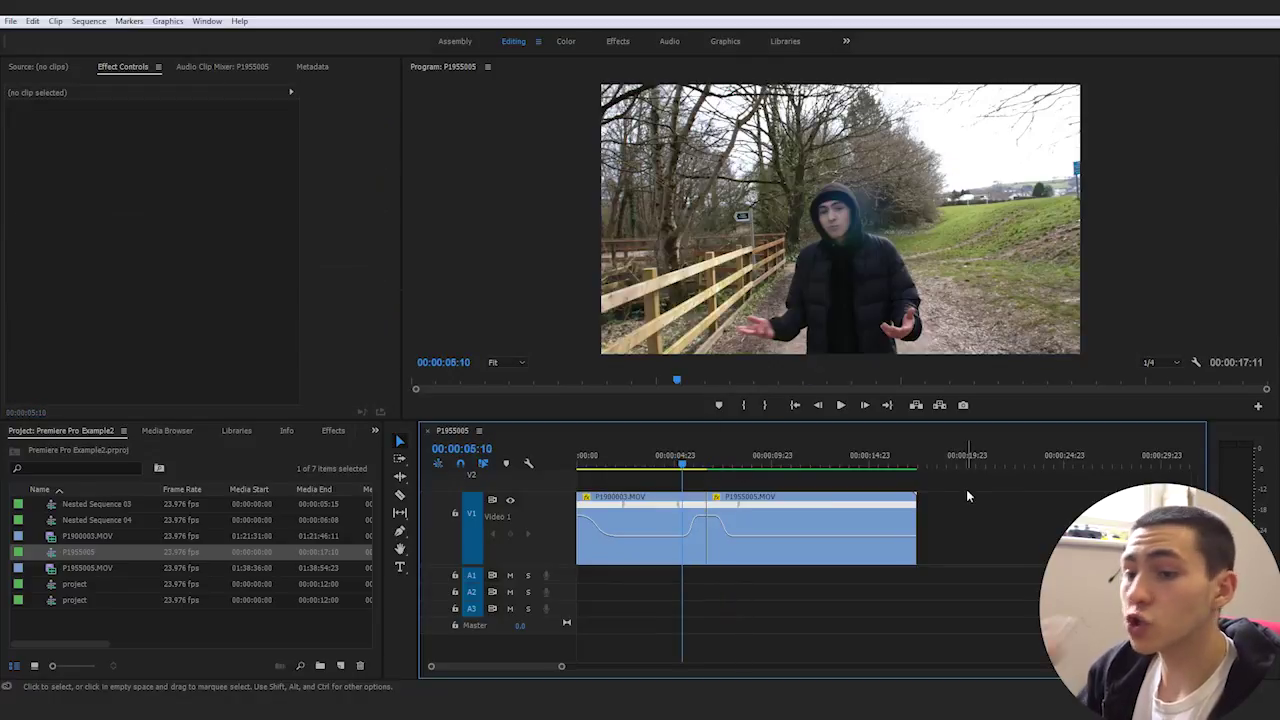
key(space)
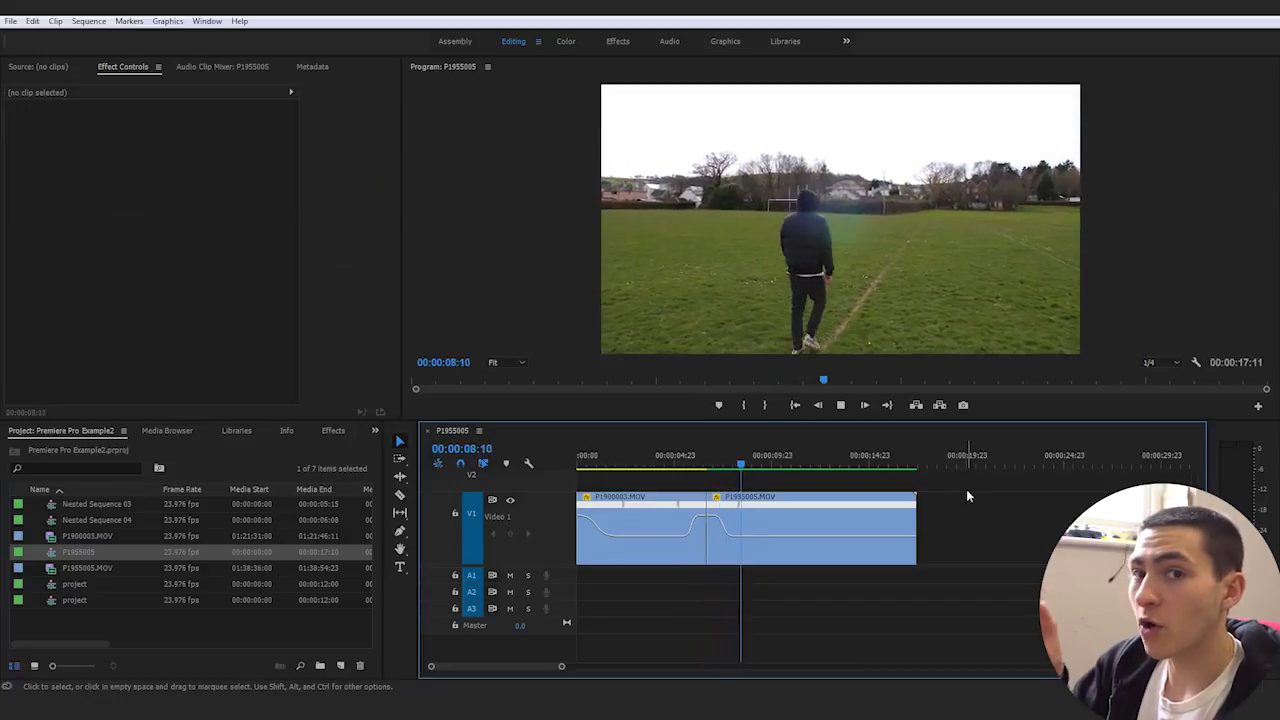
- Review the normal-speed section of P1955005.MOV that follows its opening ramp
key(space)
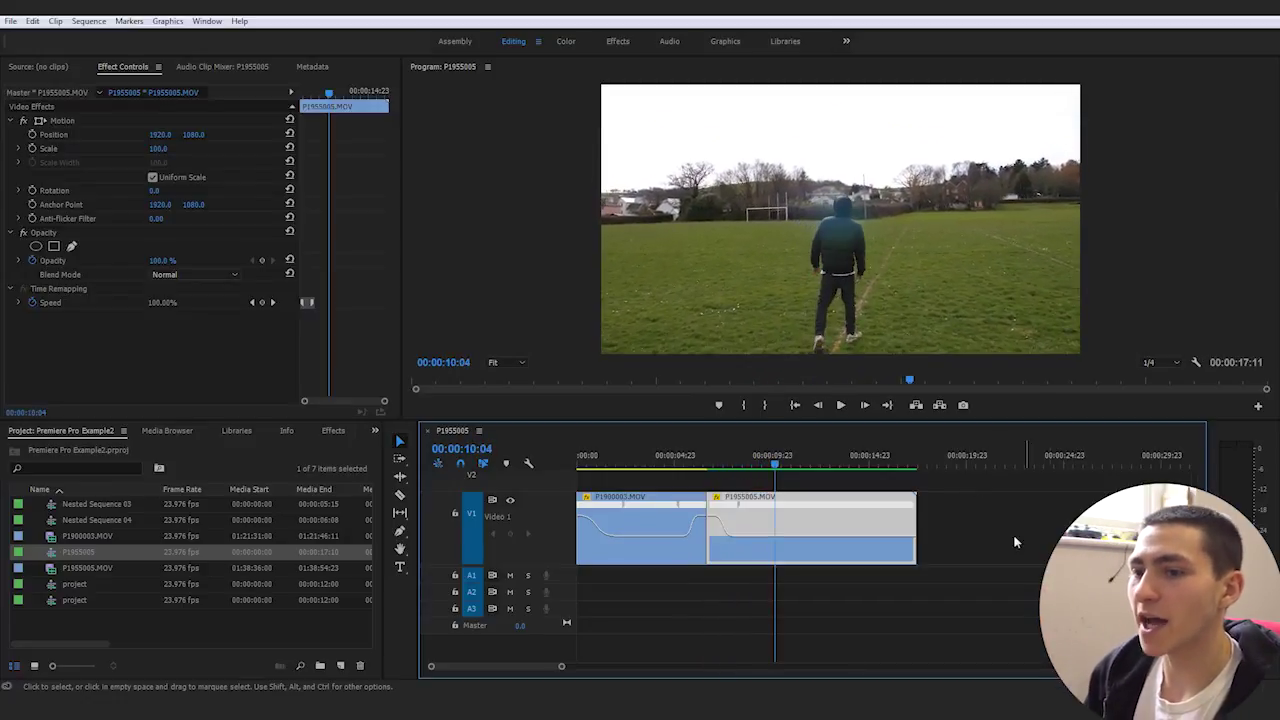
click(1013, 542)
key(space)
key(space)
click(790, 510)
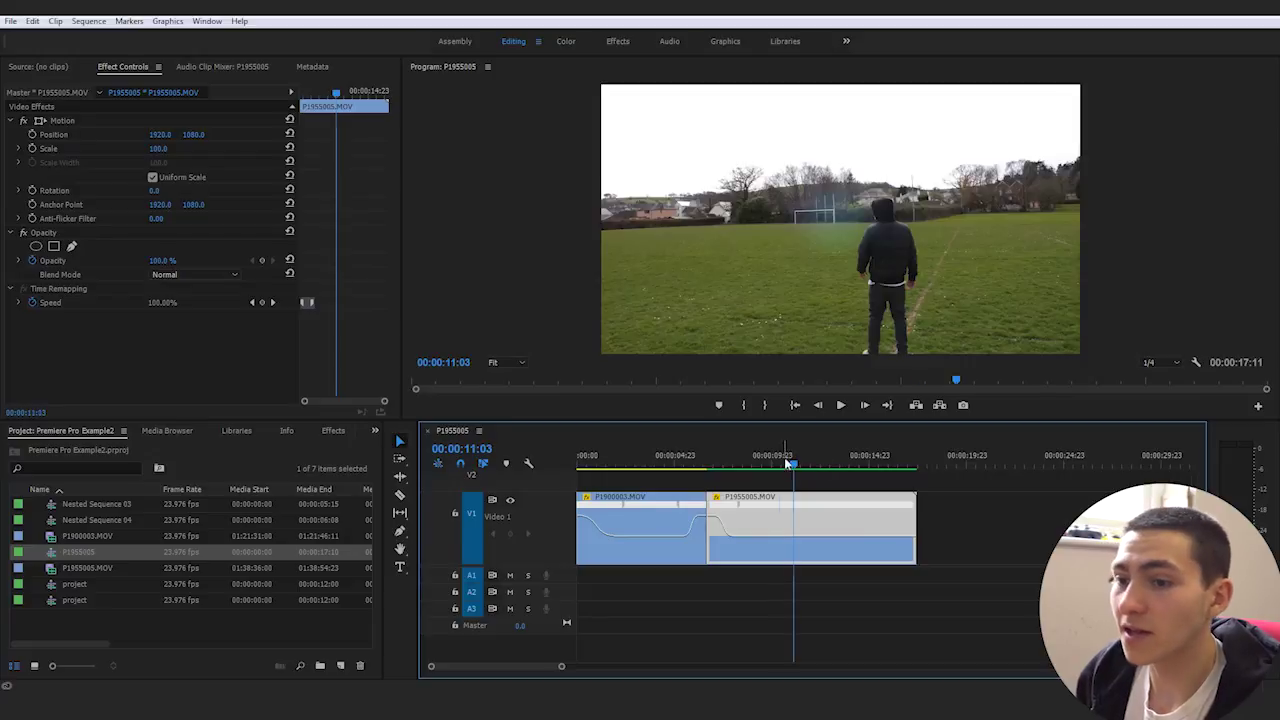
drag(790, 463, 748, 466)
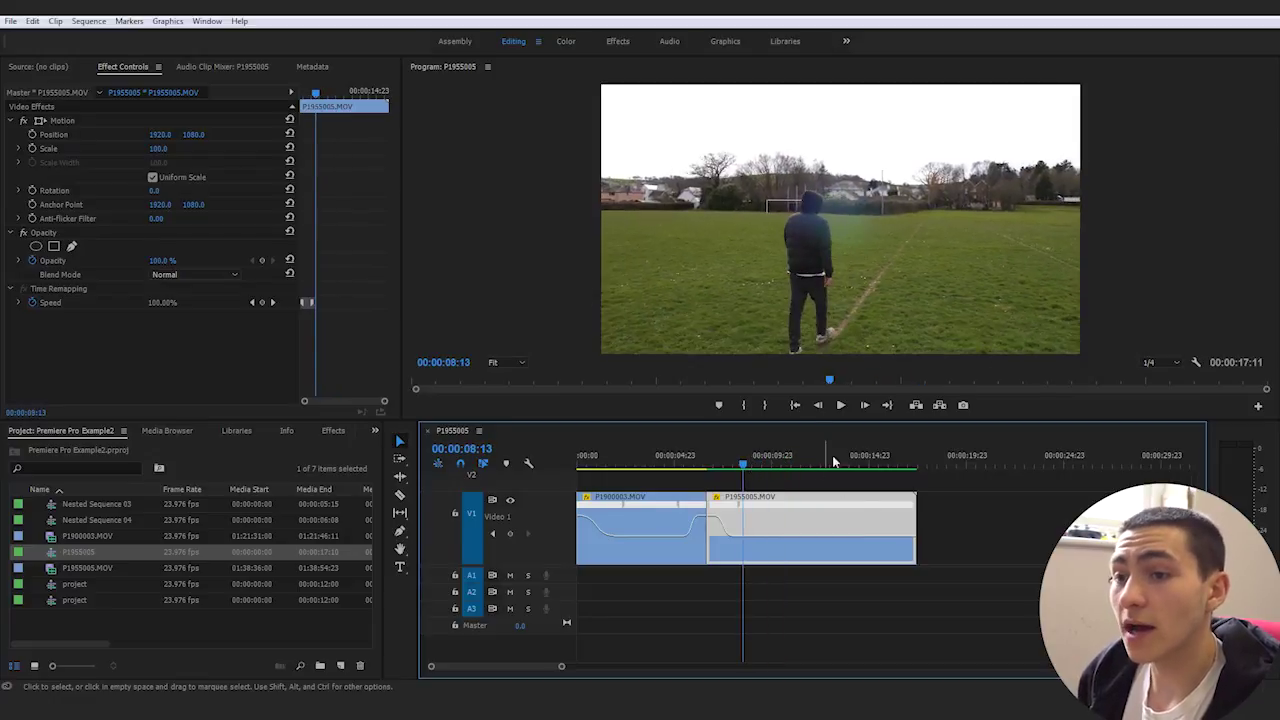
key(space)
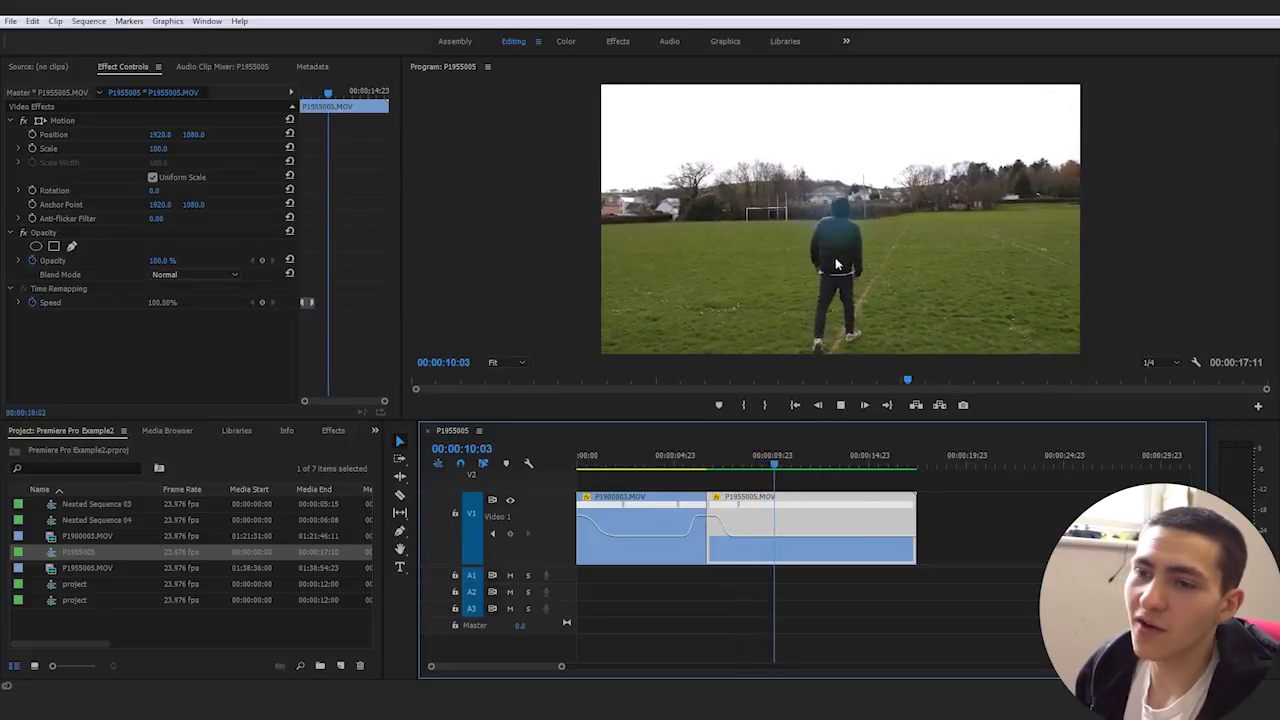
- Add a Time Remapping speed keyframe to P1955005.MOV at 00:00:10:14 and split it to form a closing ramp
key(p)
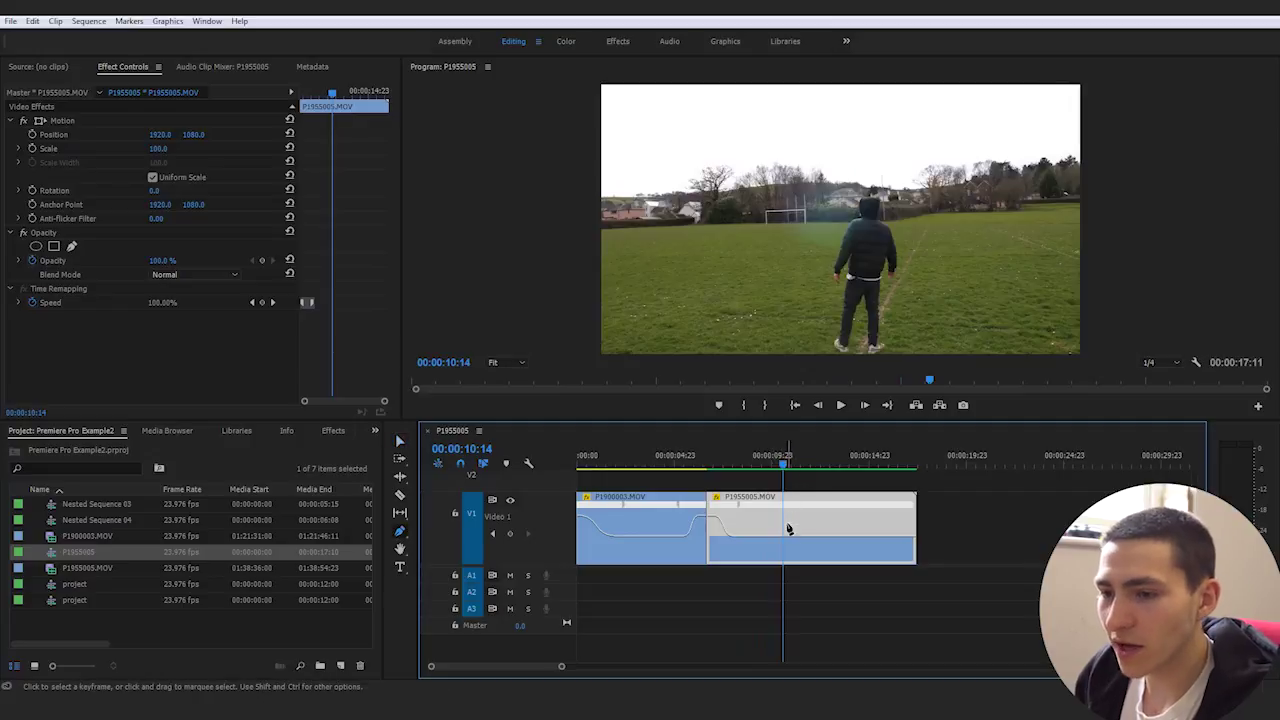
click(789, 515)
key(v)
drag(785, 505, 797, 508)
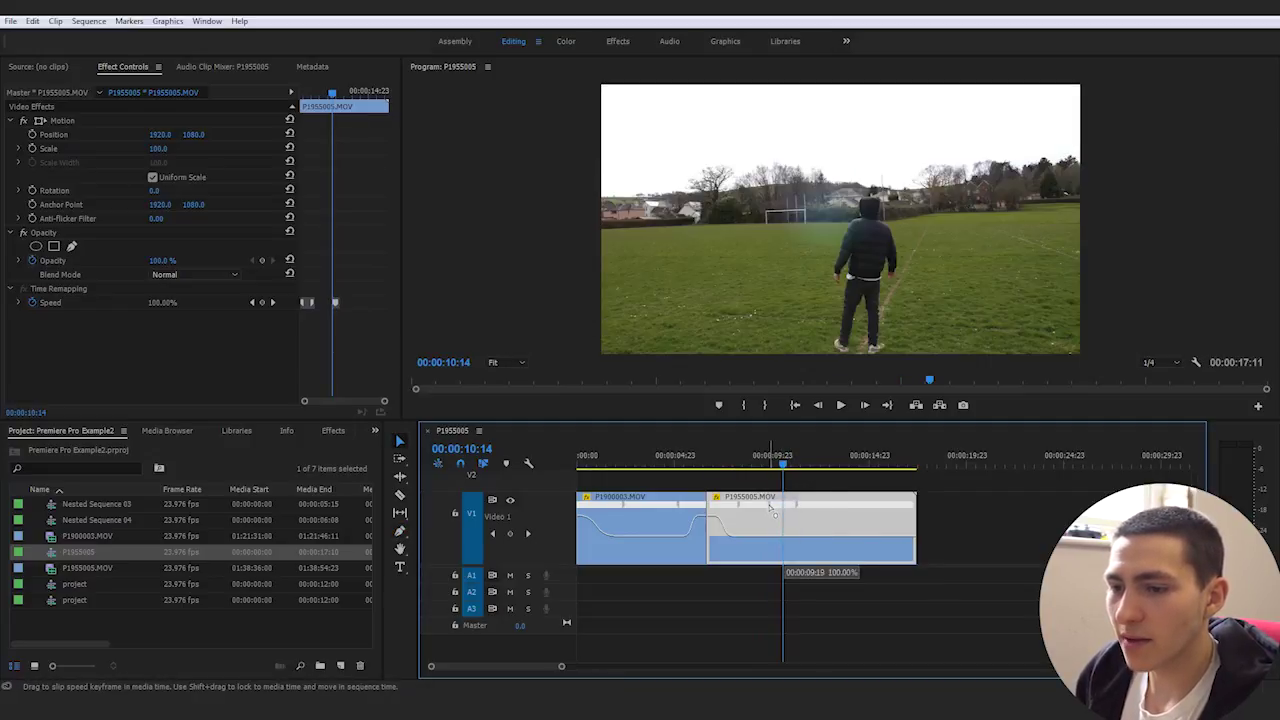
- Raise P1955005.MOV's speed after the closing ramp to about 301% and ease the ramp into a smooth curve
drag(849, 537, 845, 529)
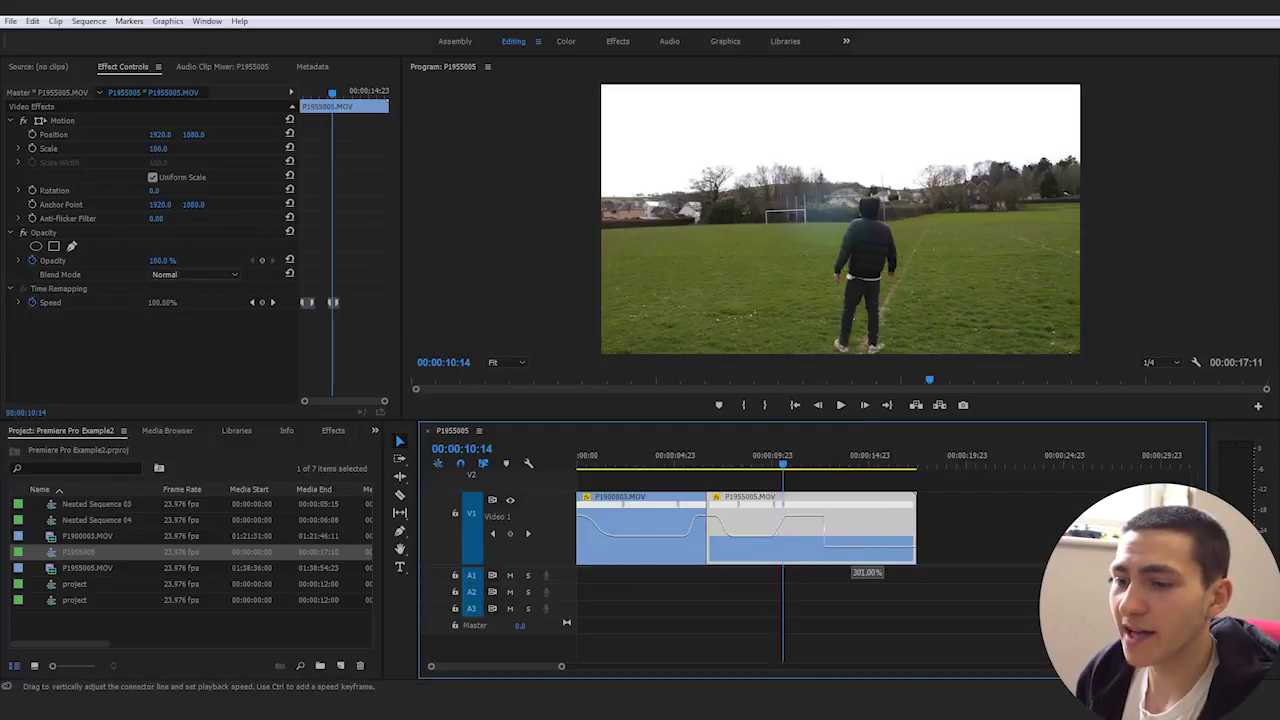
drag(845, 516, 845, 514)
click(783, 505)
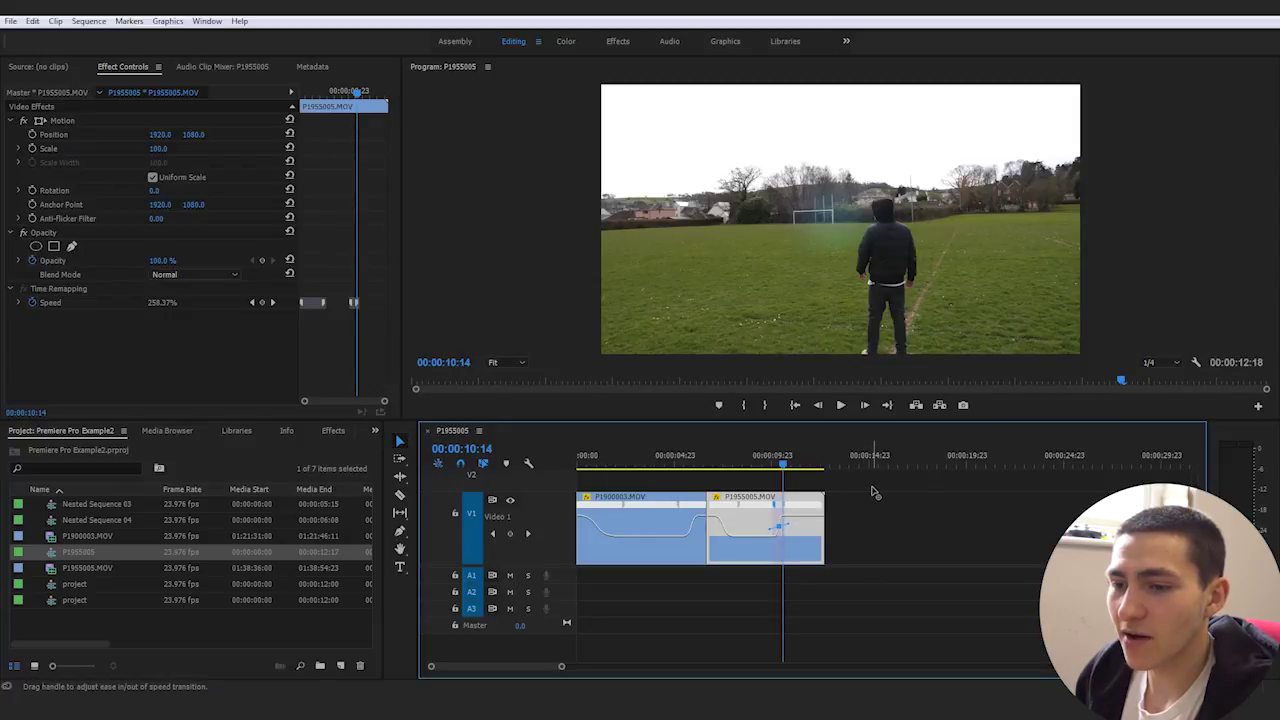
drag(873, 492, 800, 510)
- Play back P1955005.MOV's closing ramp, and replay the sequence from the start through the transition
click(766, 460)
click(922, 523)
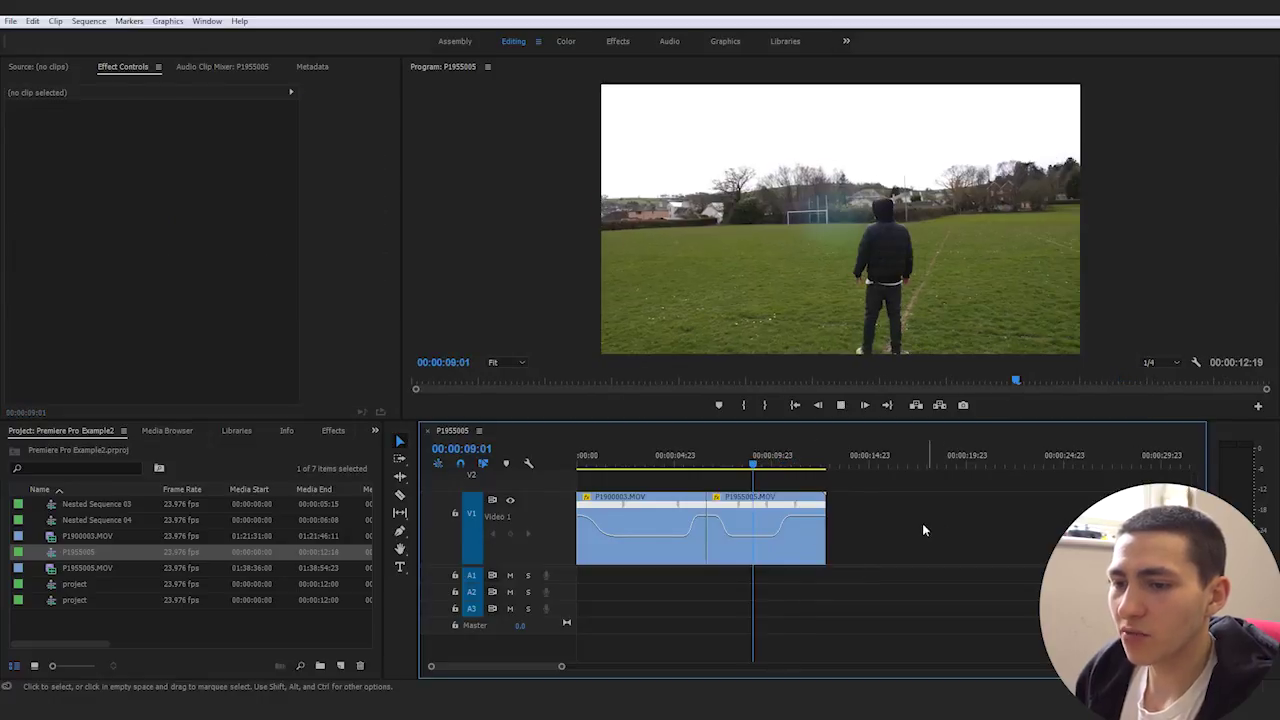
key(space)
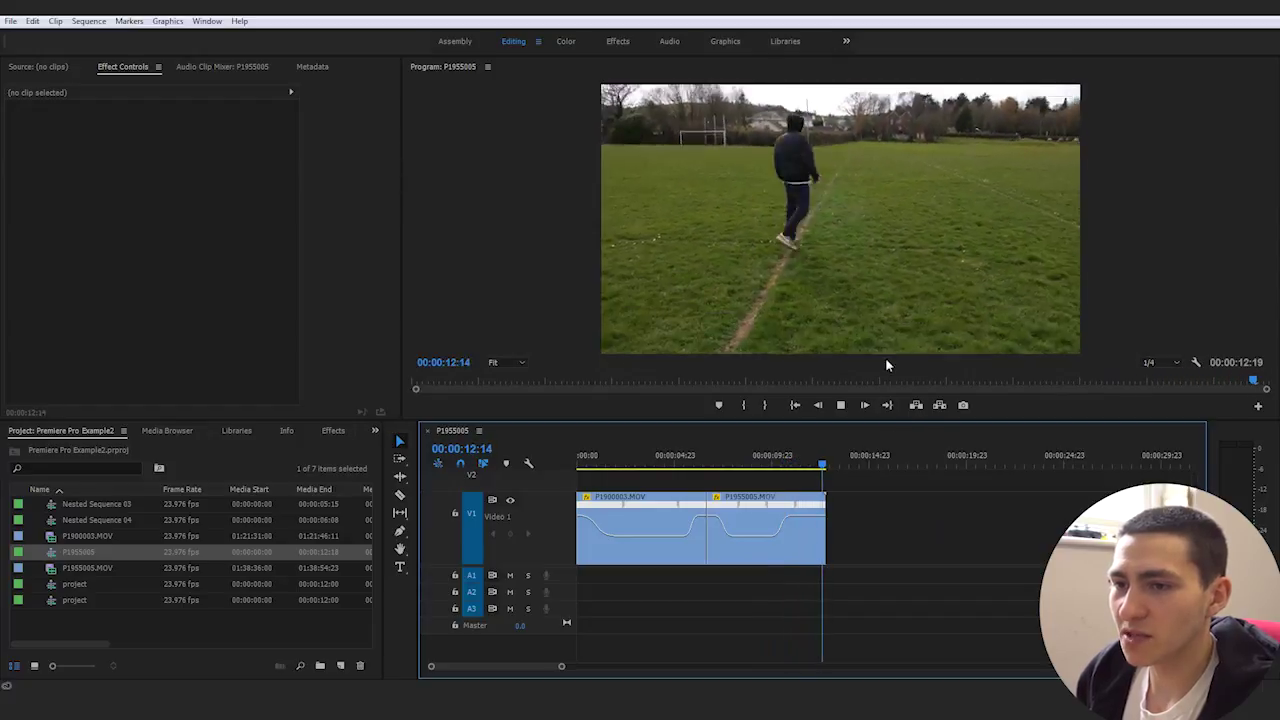
drag(808, 463, 577, 468)
click(880, 523)
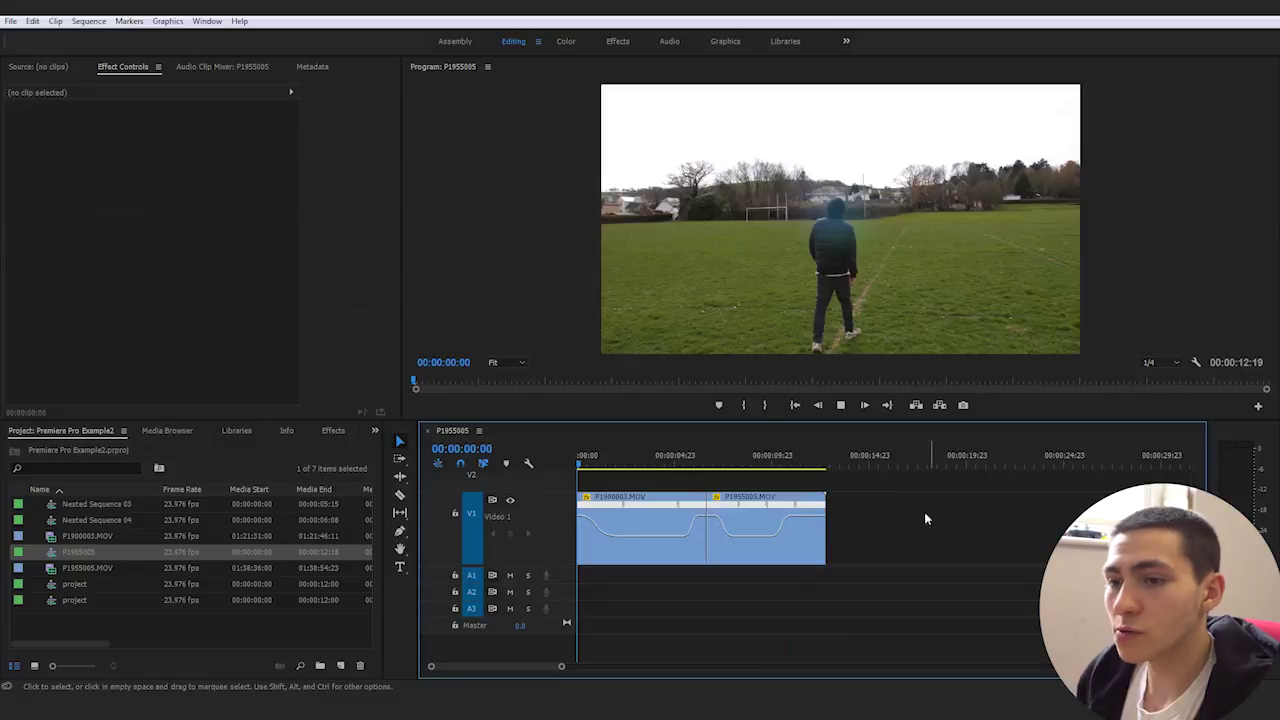
key(space)
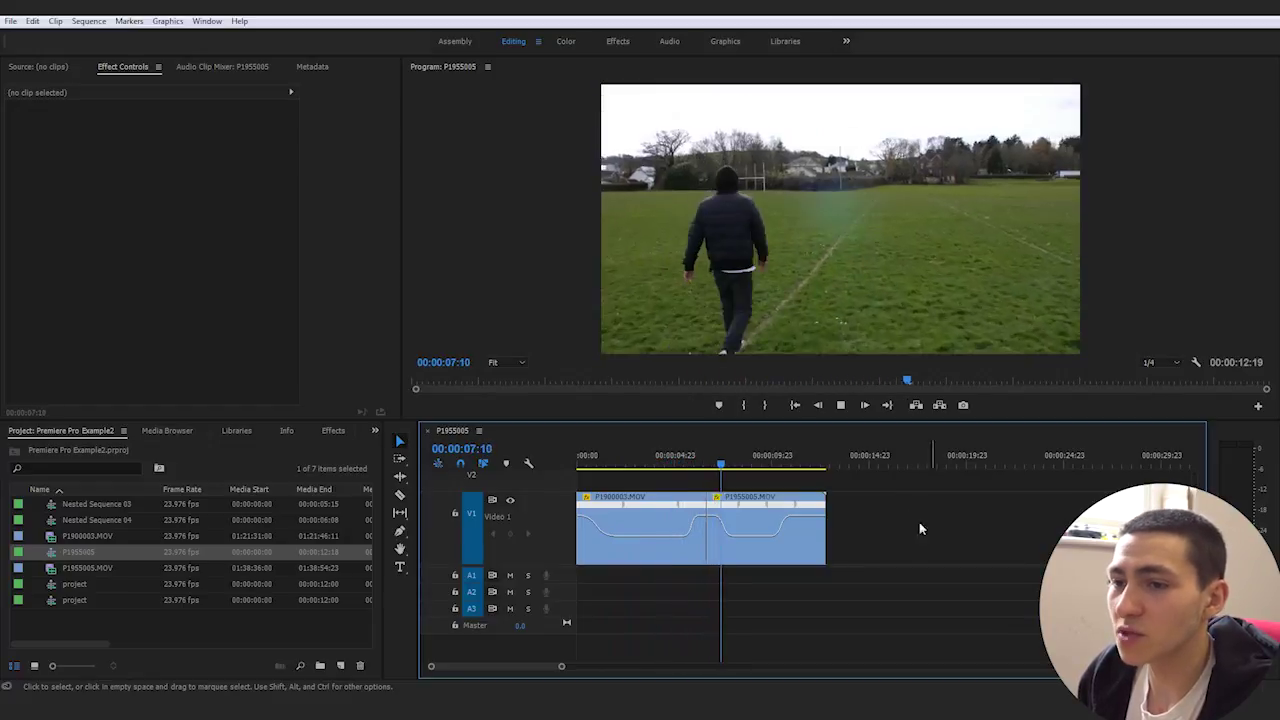
key(space)
click(868, 557)
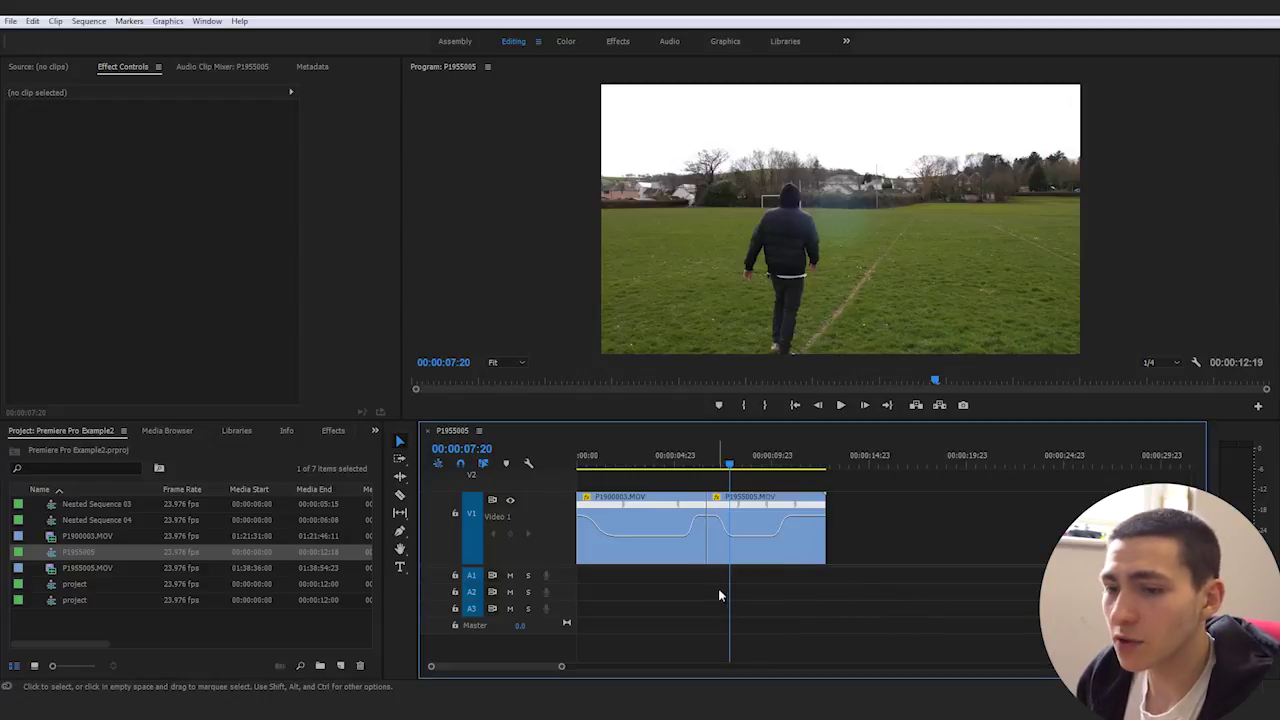
- Nest P1900003.MOV and P1955005.MOV separately on the timeline, keeping the default nested sequence names
click(661, 555)
click(642, 458)
click(890, 507)
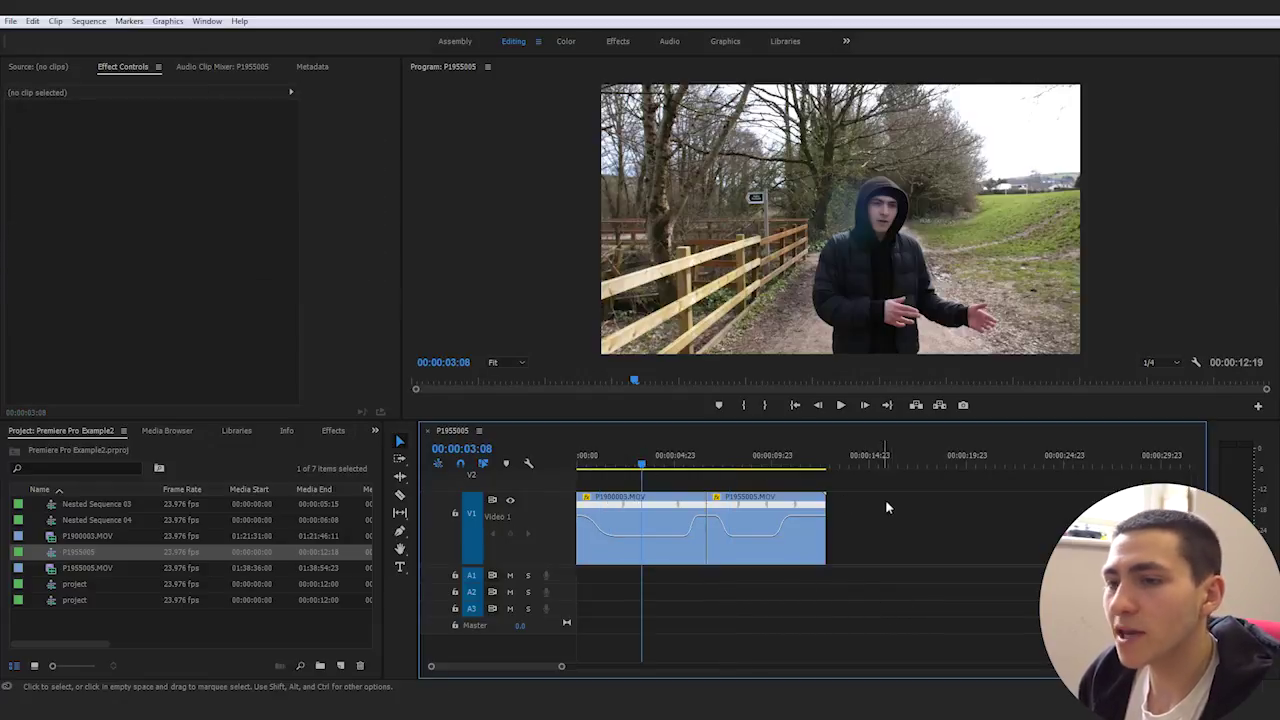
right_click(668, 551)
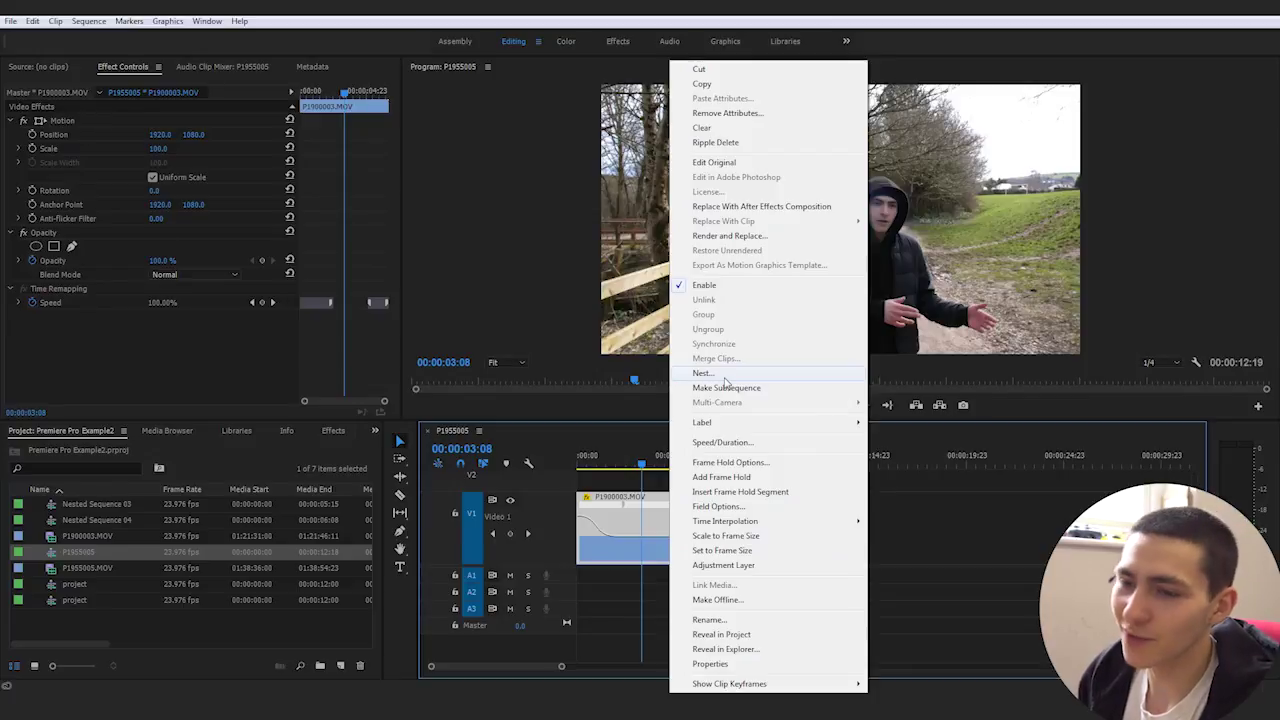
click(718, 374)
click(606, 365)
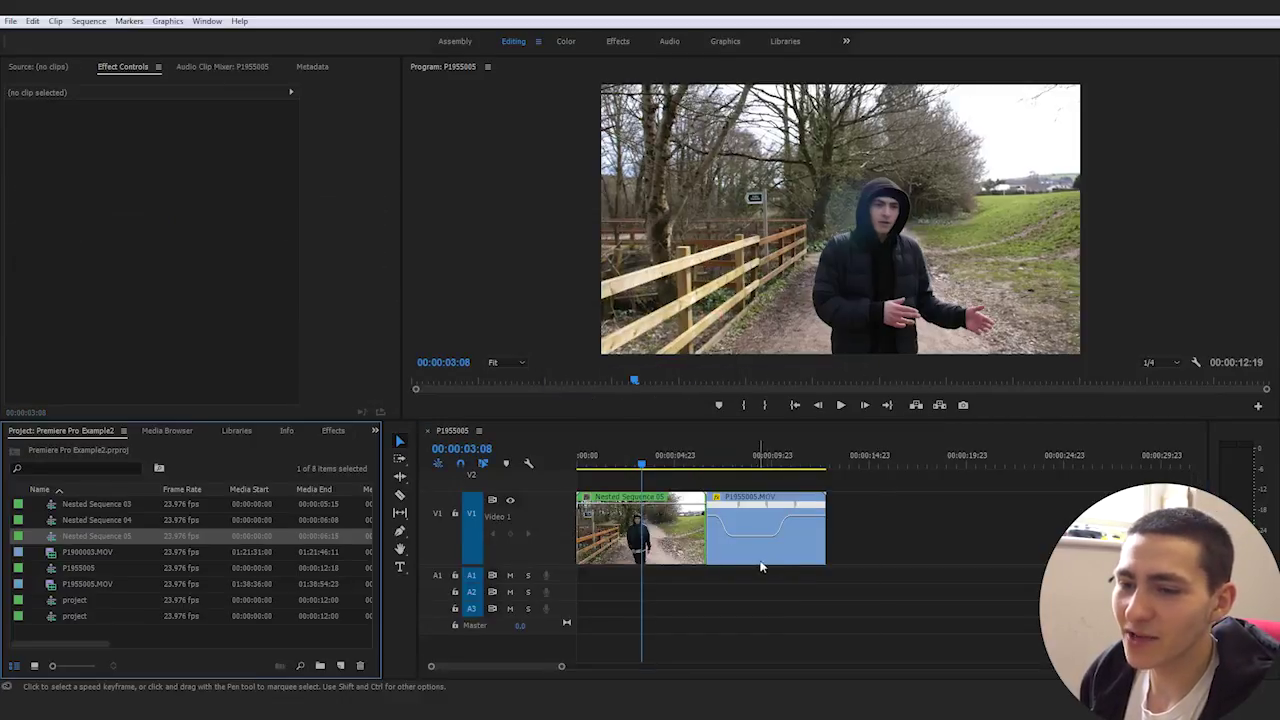
right_click(763, 568)
click(806, 375)
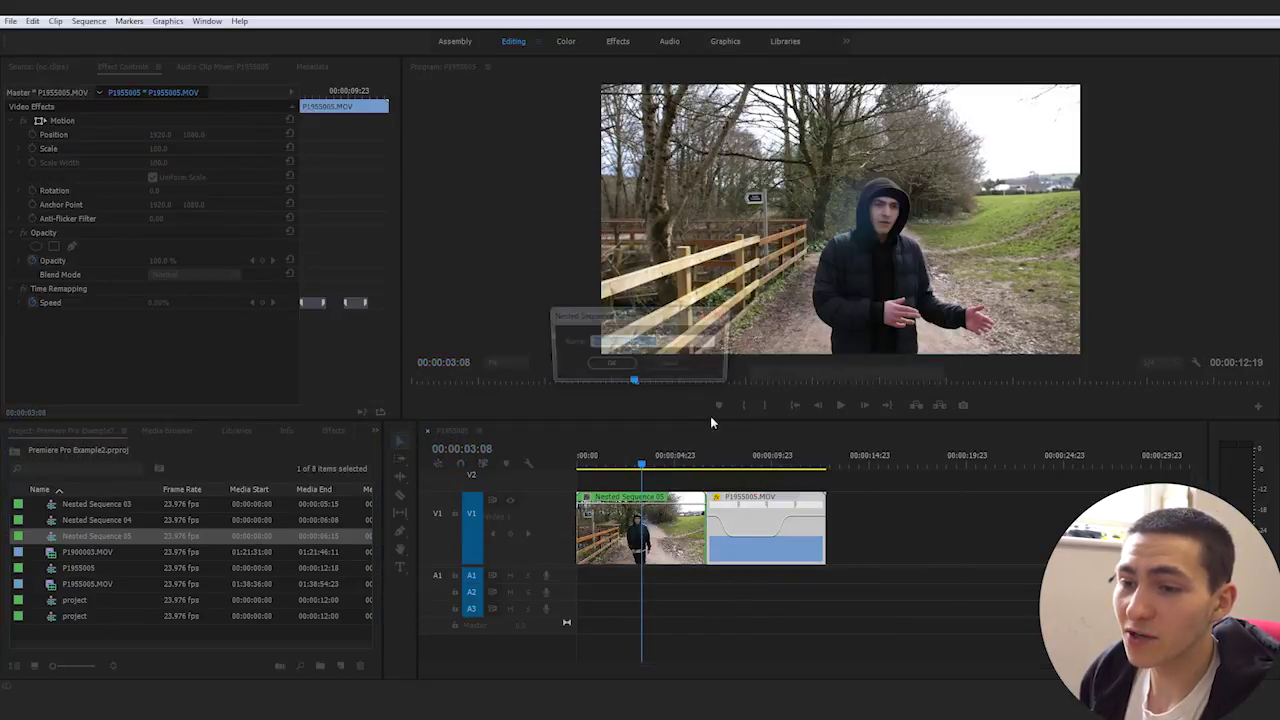
key(Return)
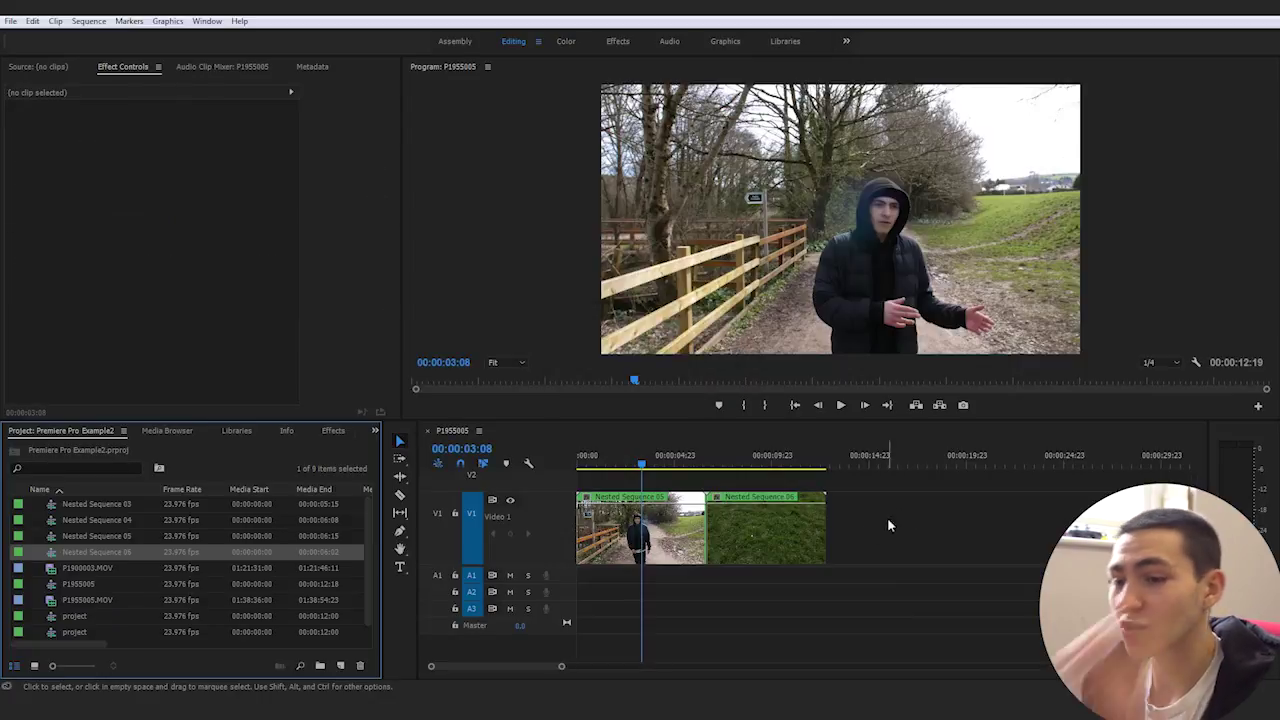
- Play the transition from Nested Sequence 05 into Nested Sequence 06, starting at 00:00:05:12
click(686, 545)
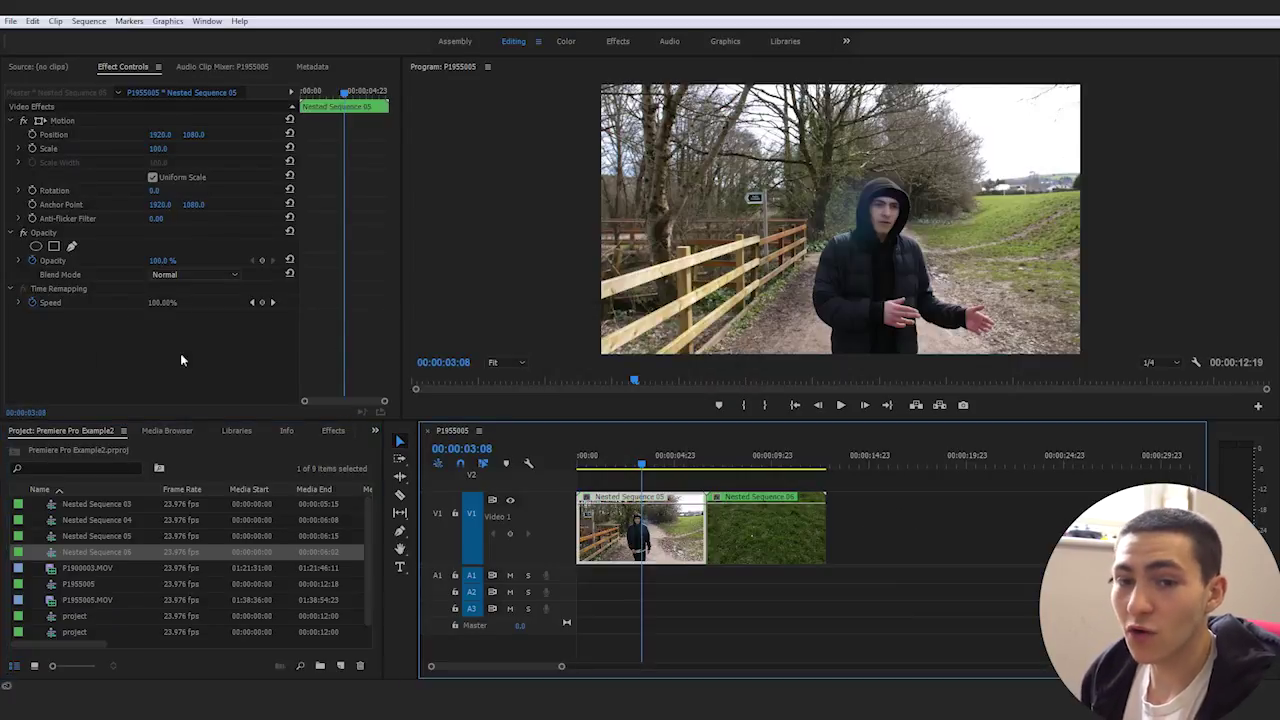
click(684, 456)
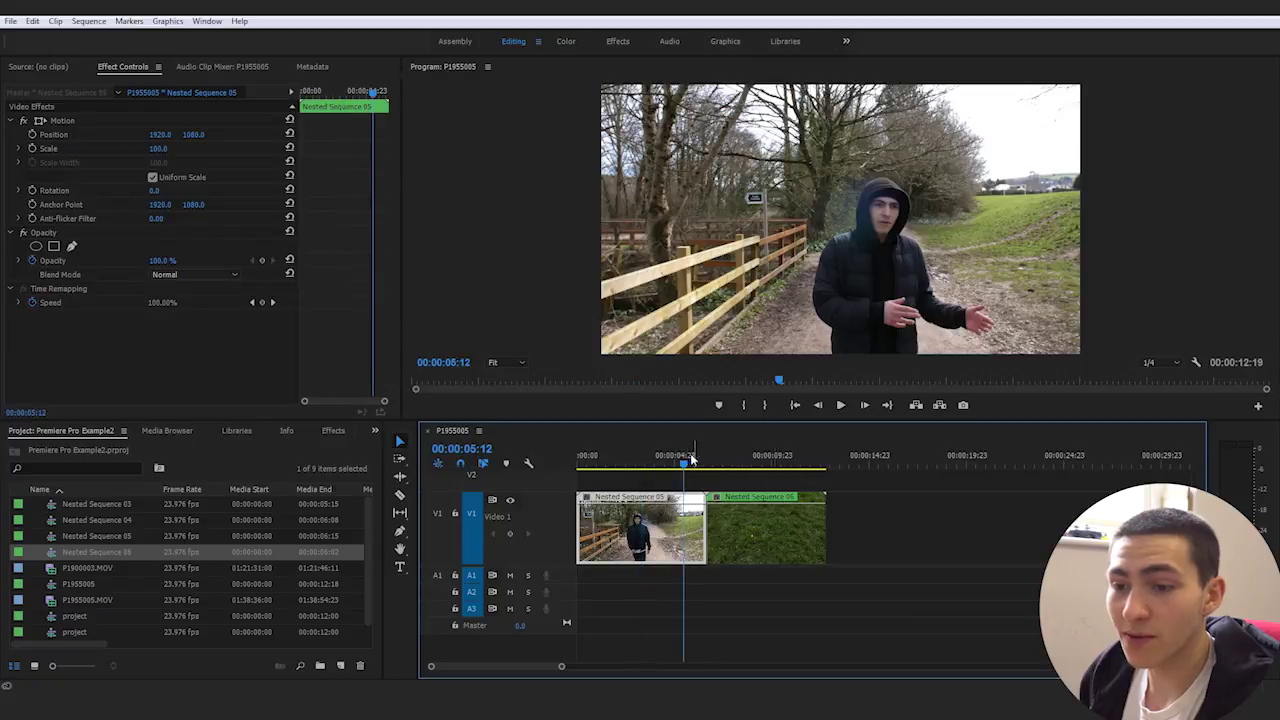
key(space)
click(931, 549)
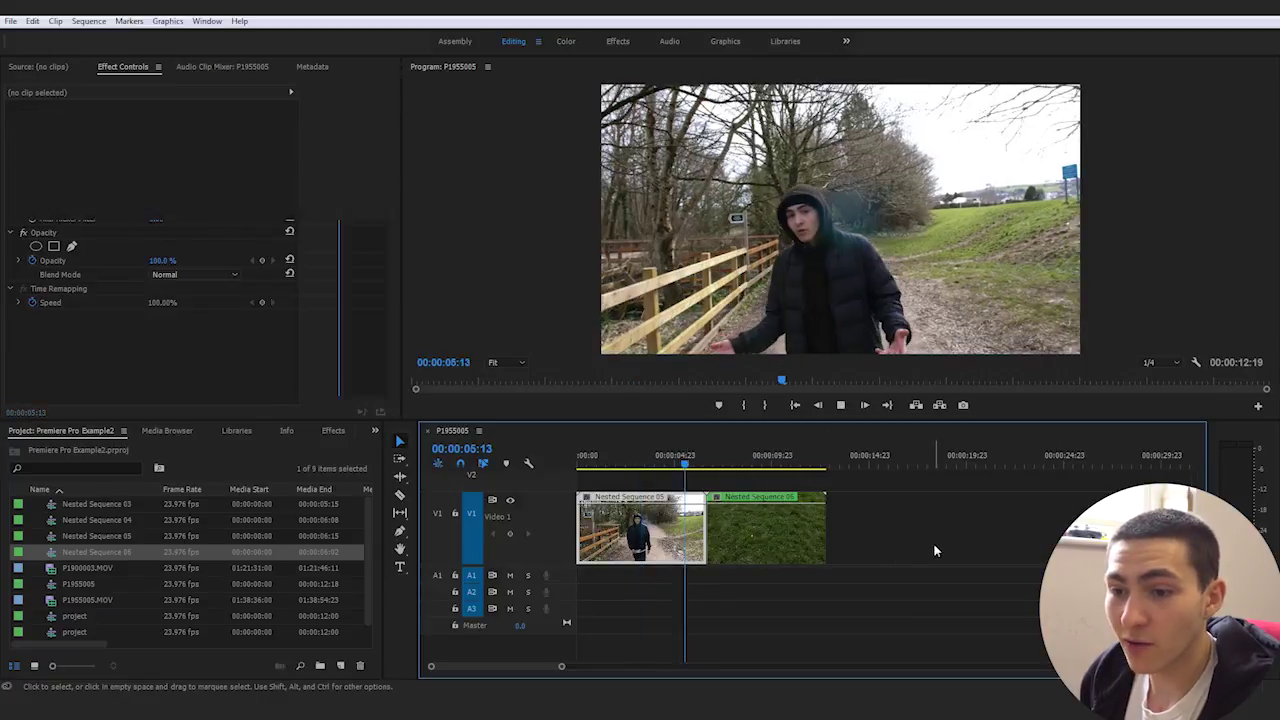
click(686, 548)
key(space)
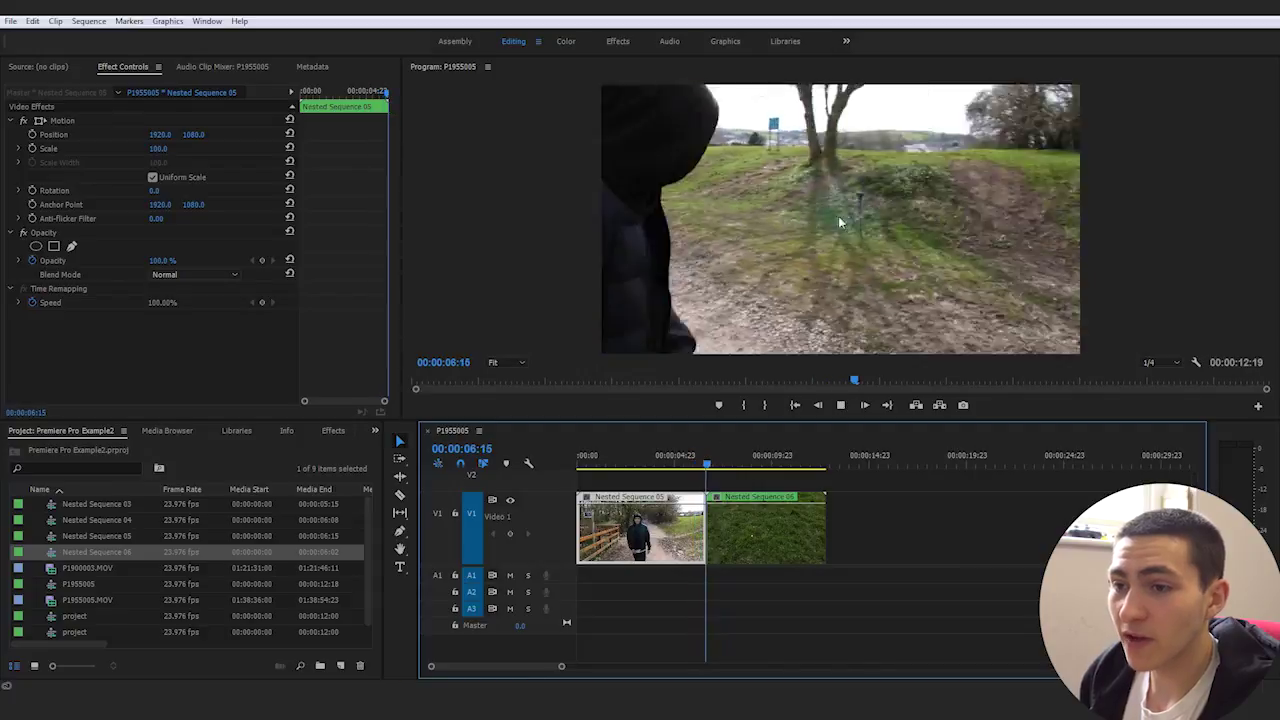
click(120, 345)
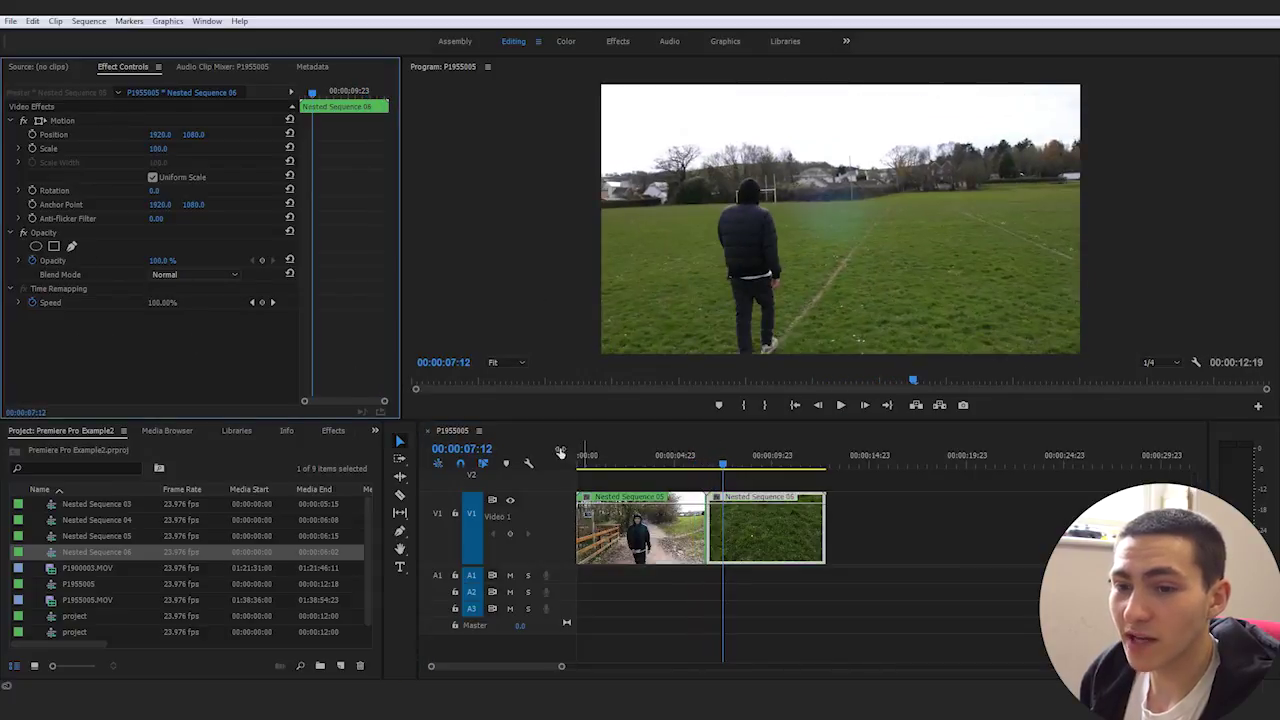
click(645, 455)
click(1008, 563)
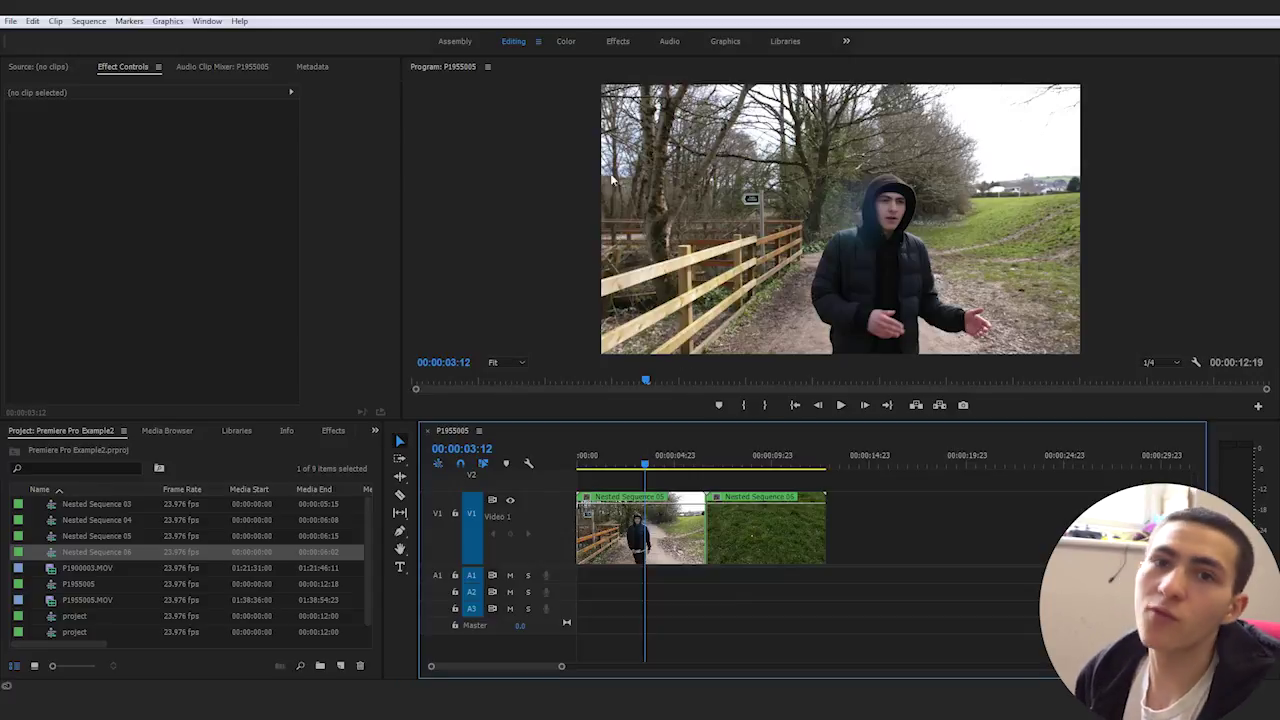
- Play the opening of Nested Sequence 05 from the start of the timeline to examine its speed ramp
click(574, 466)
click(920, 521)
key(space)
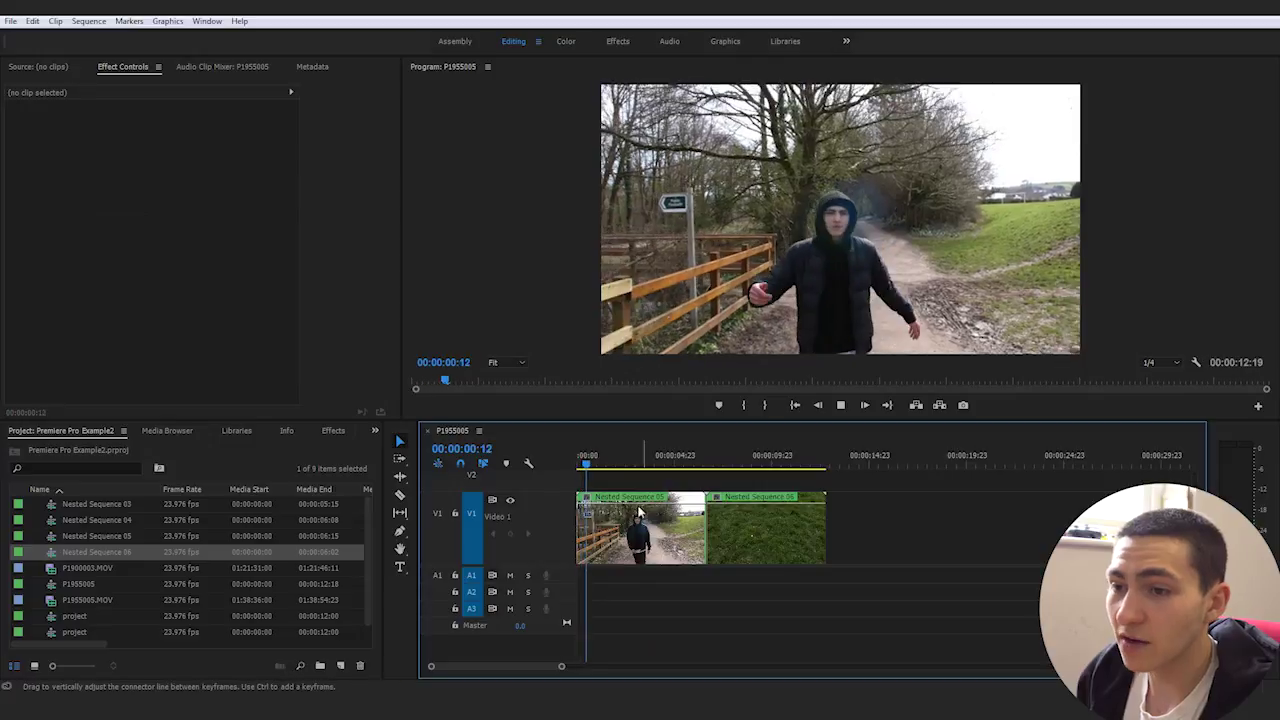
key(space)
click(640, 462)
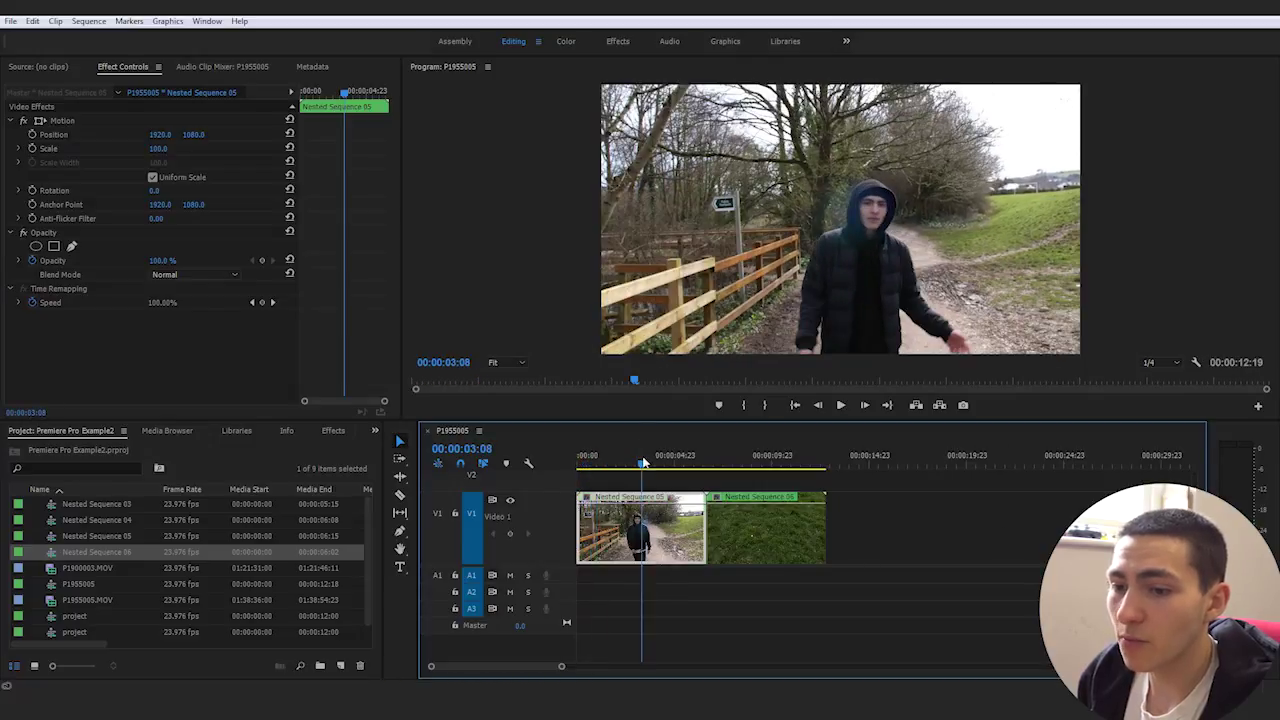
- Find the Fast Blur video effect and apply it to Nested Sequence 05
click(578, 458)
click(335, 431)
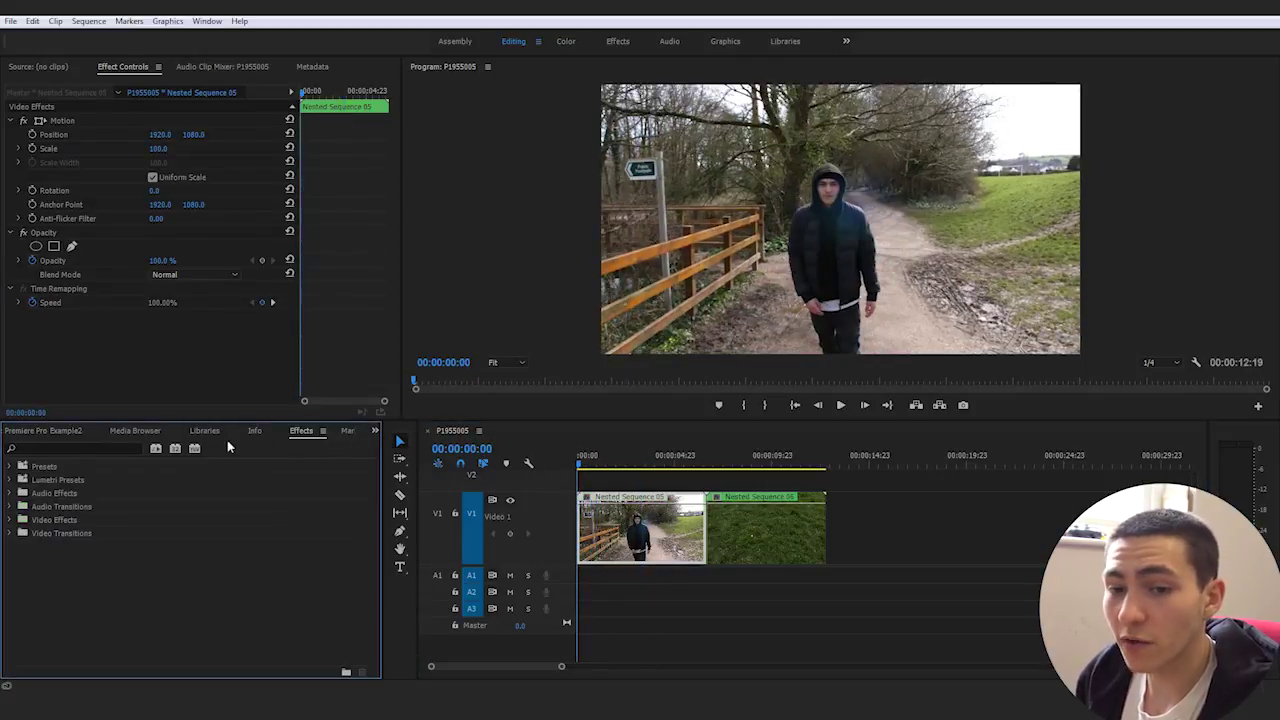
click(49, 449)
text(fast)
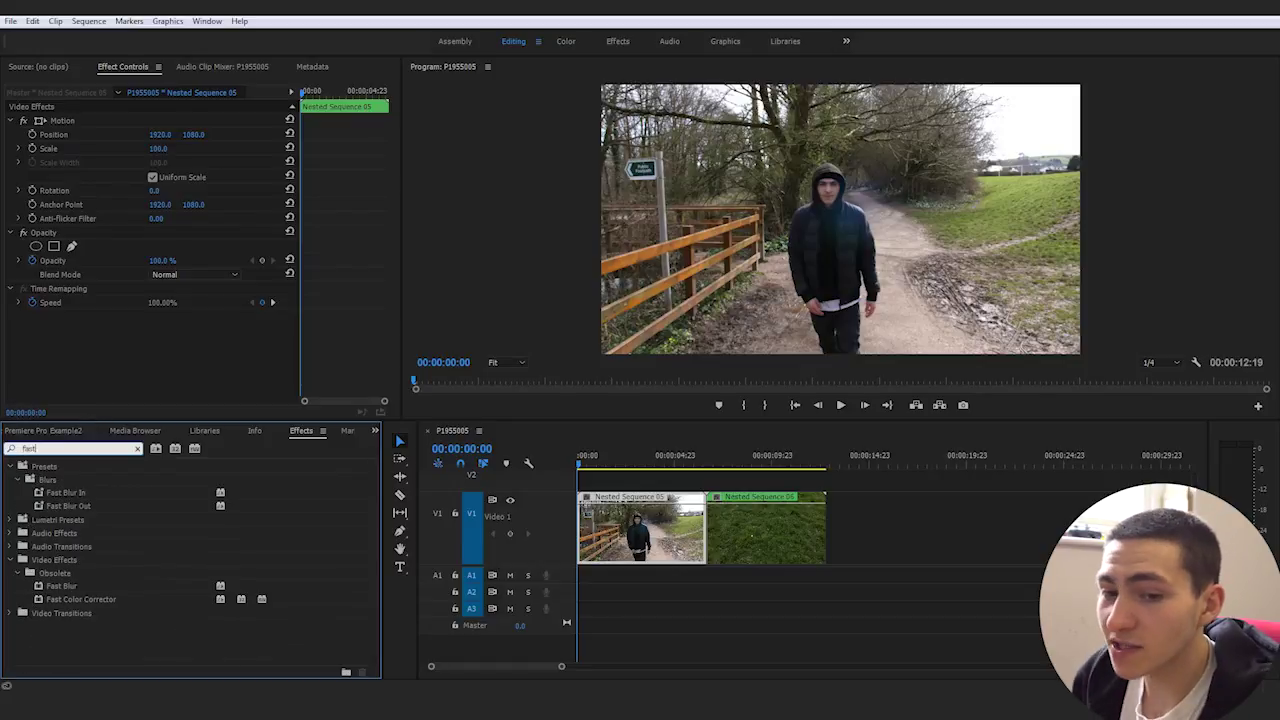
drag(64, 585, 604, 538)
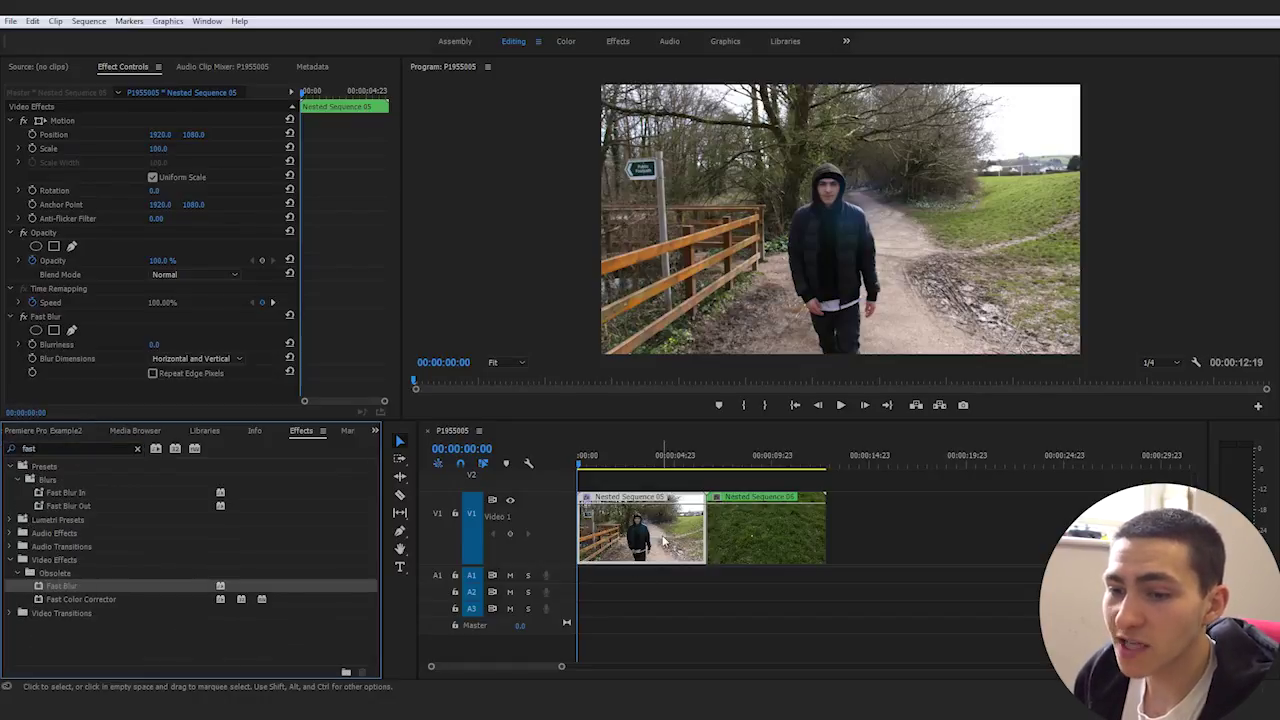
- Keyframe the Fast Blur Blurriness on Nested Sequence 05 from 20 at the clip's start to 0 at 00:00:01:05
key(space)
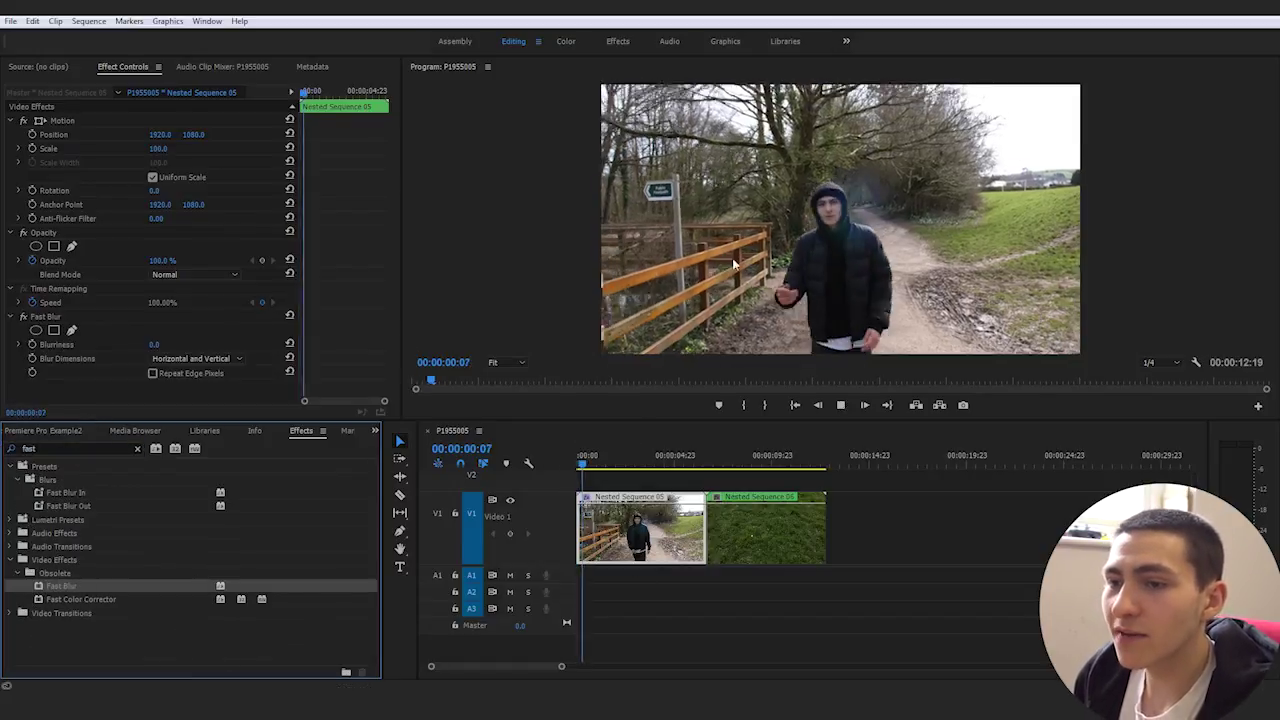
key(space)
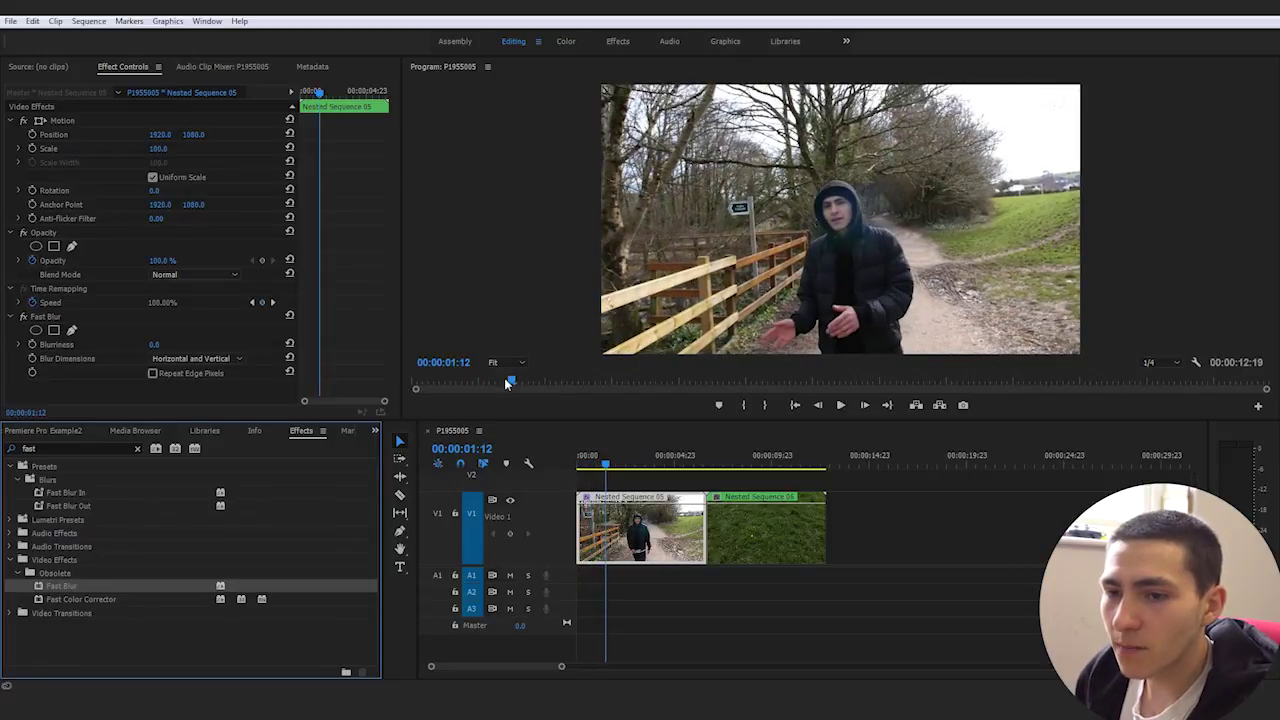
mouse_move(509, 380)
mouse_down()
mouse_move(466, 379)
mouse_move(490, 385)
mouse_up()
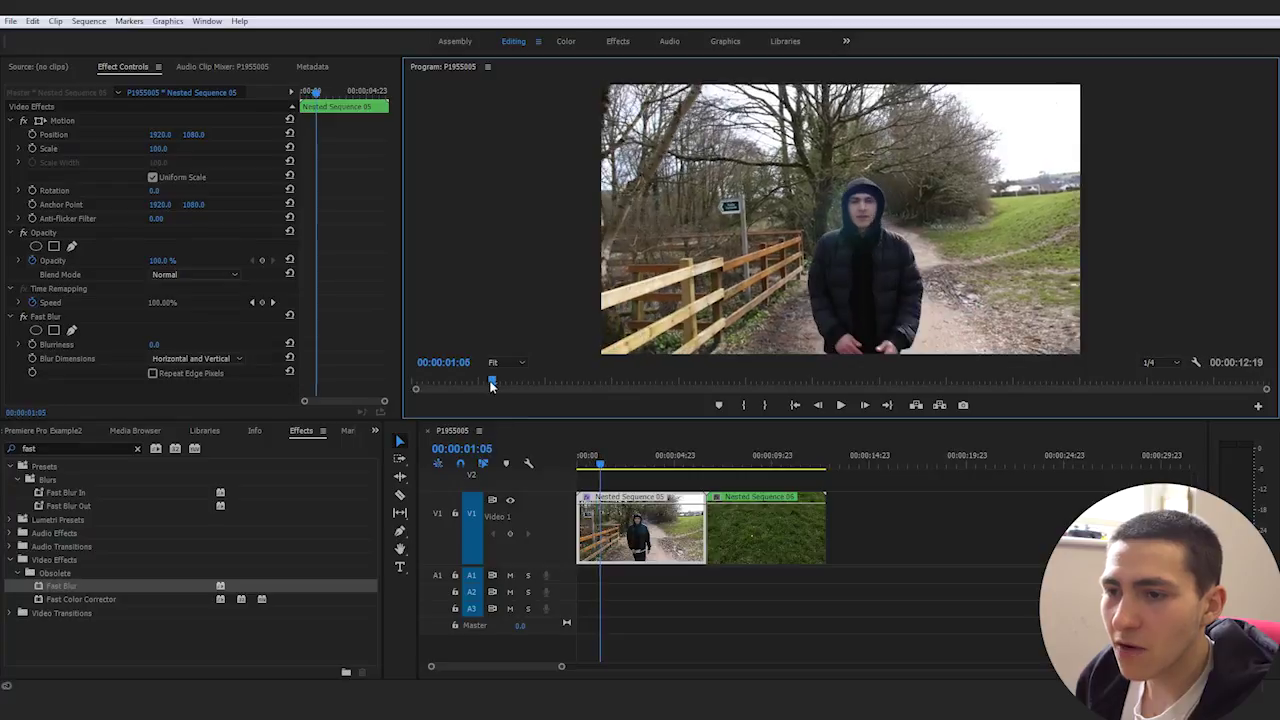
click(32, 344)
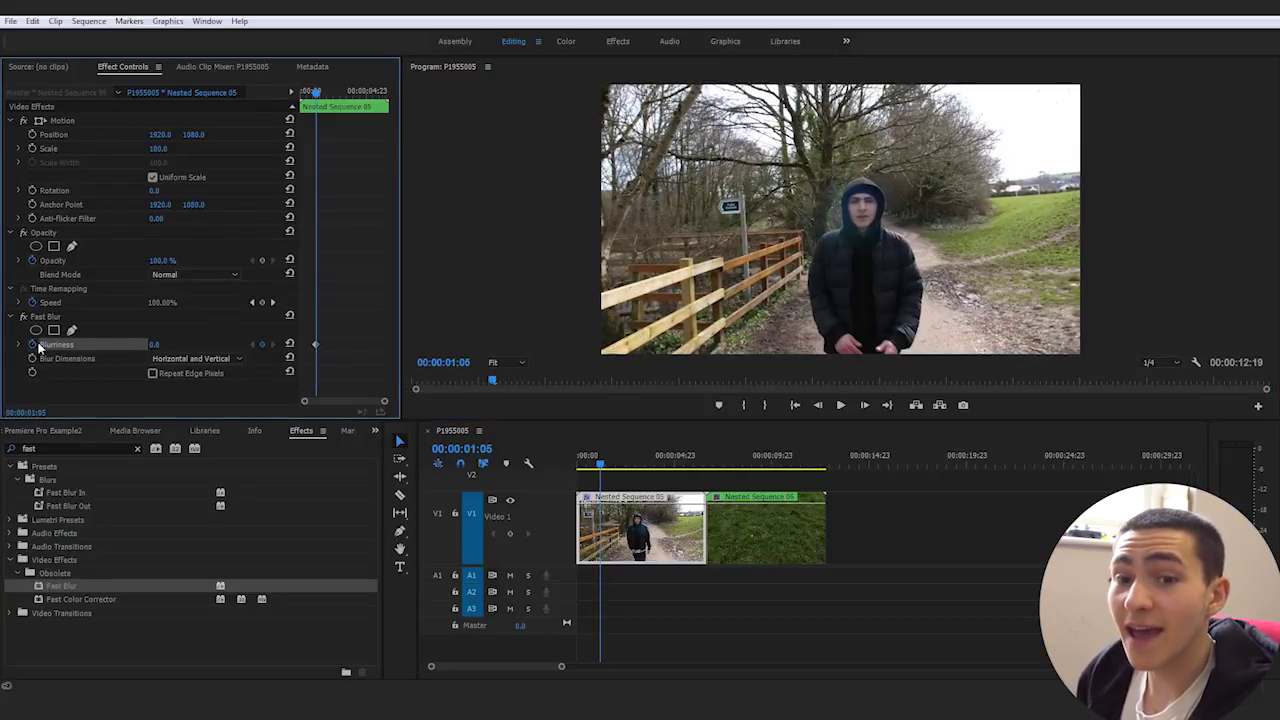
key(Home)
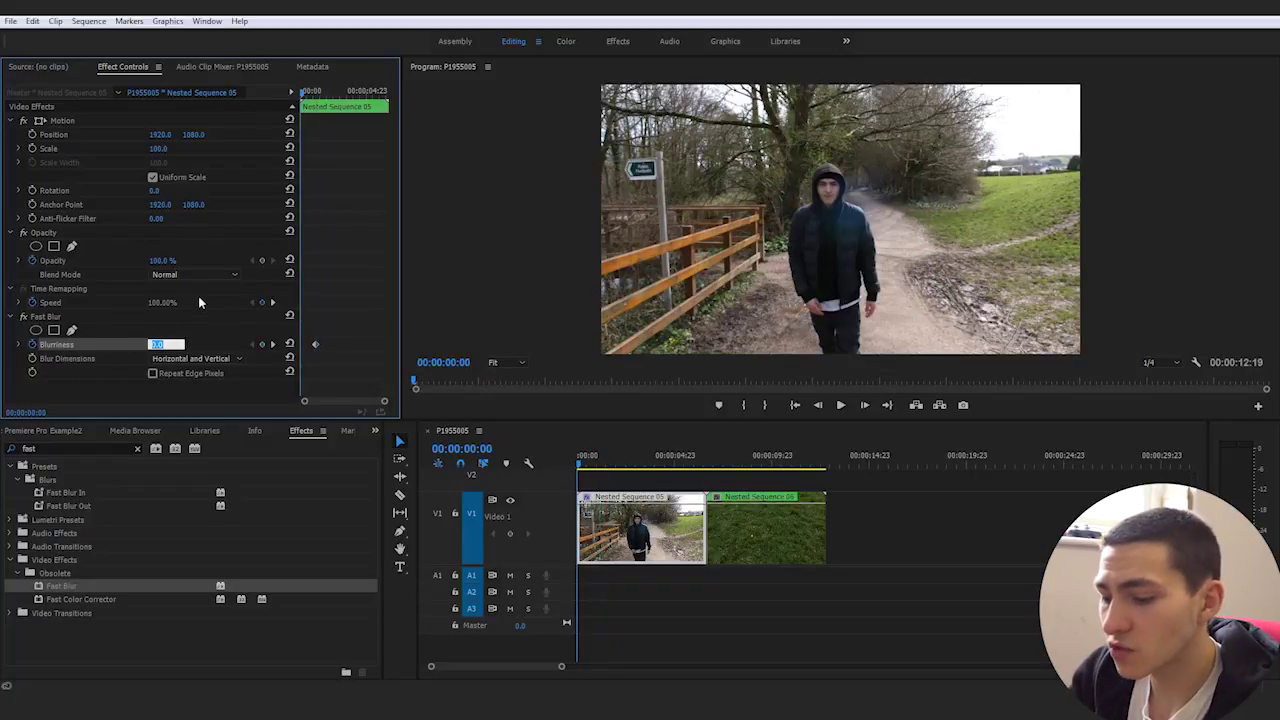
text(20)
key(Return)
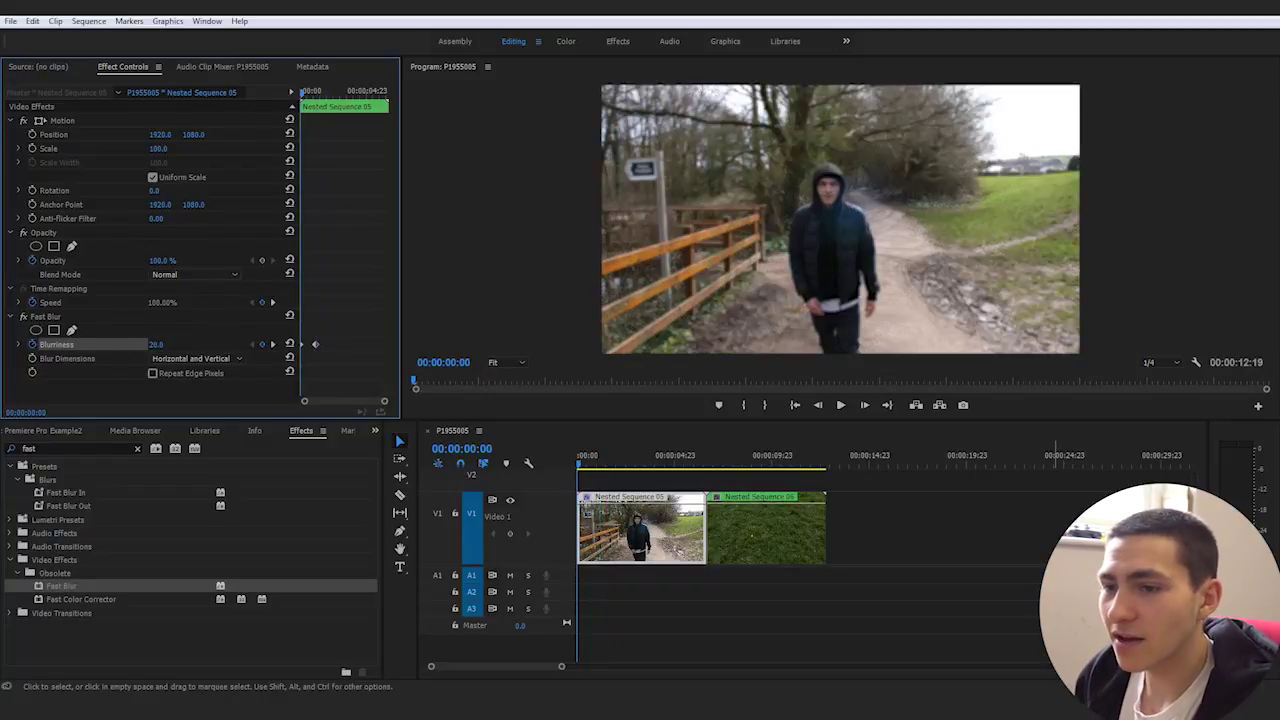
- Play Nested Sequence 05 from the start to check the opening blur and locate its closing ramp
key(space)
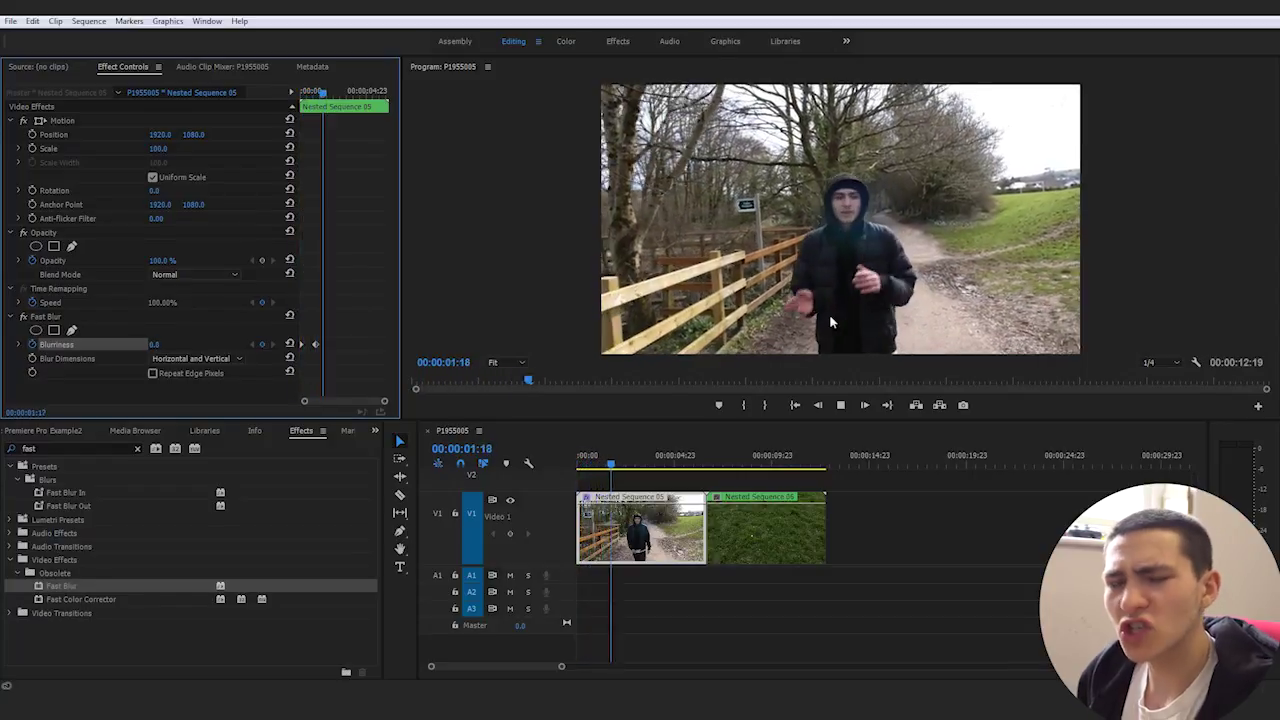
key(space)
drag(600, 466, 577, 466)
click(1015, 510)
key(space)
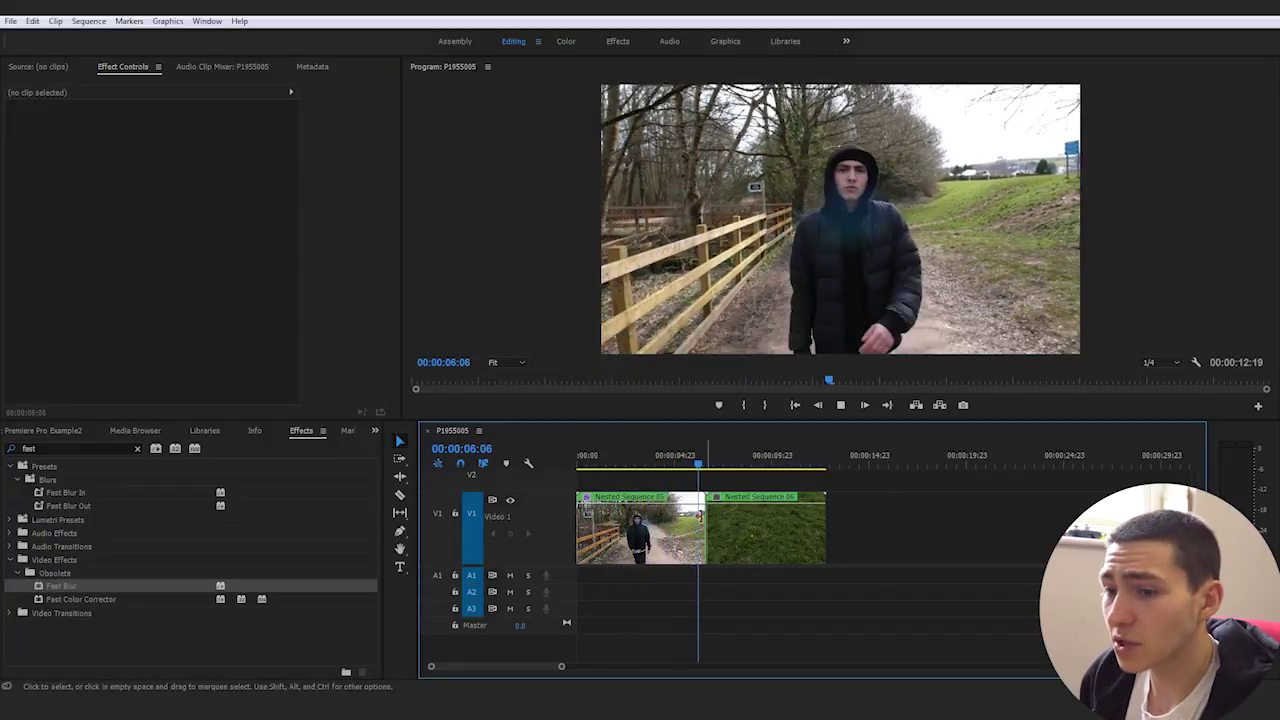
key(space)
- Keyframe the Fast Blur Blurriness on Nested Sequence 05 from 0 at 00:00:05:23 to 20 at its last frame, 00:00:06:15
drag(701, 463, 694, 470)
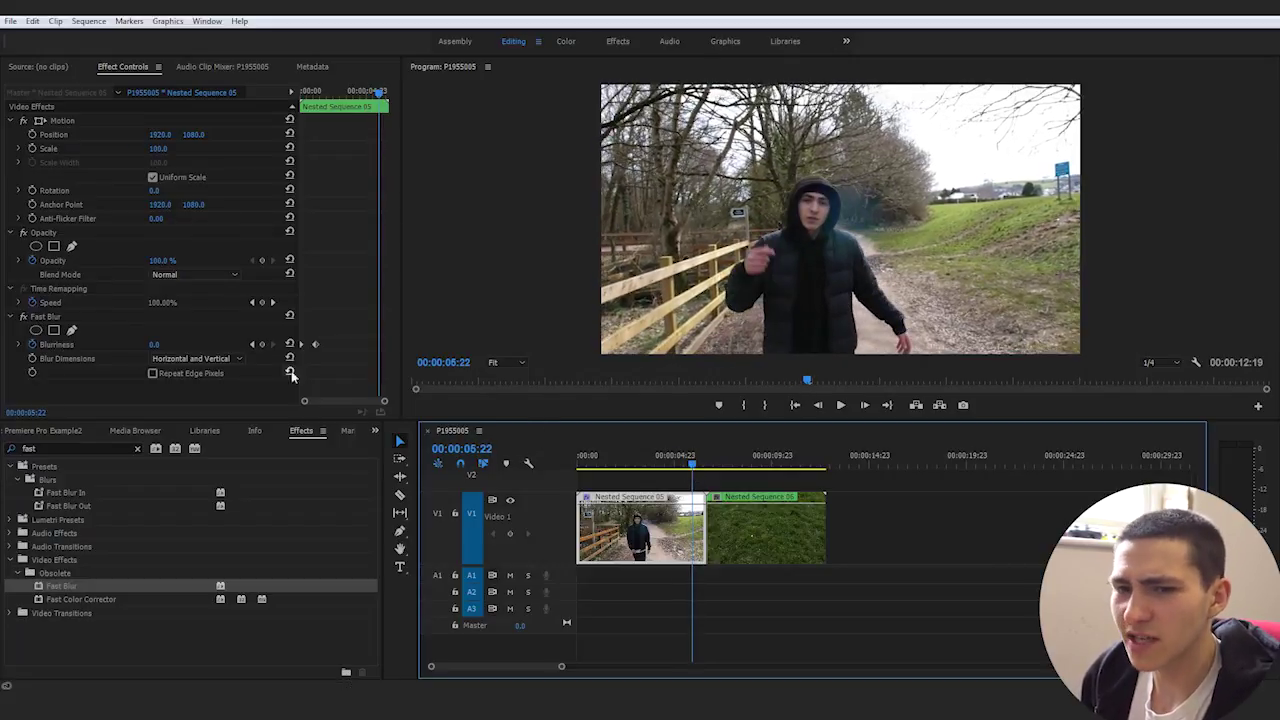
key(Right)
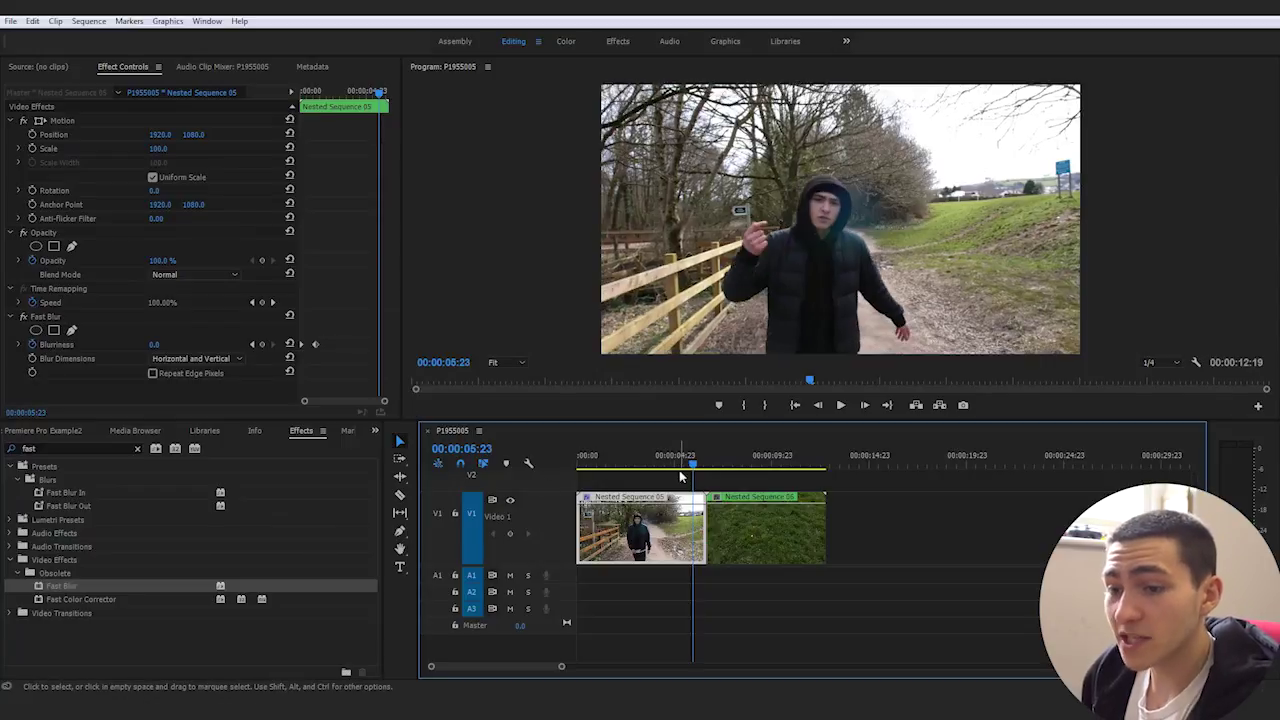
click(262, 344)
drag(306, 402, 346, 402)
drag(345, 92, 392, 100)
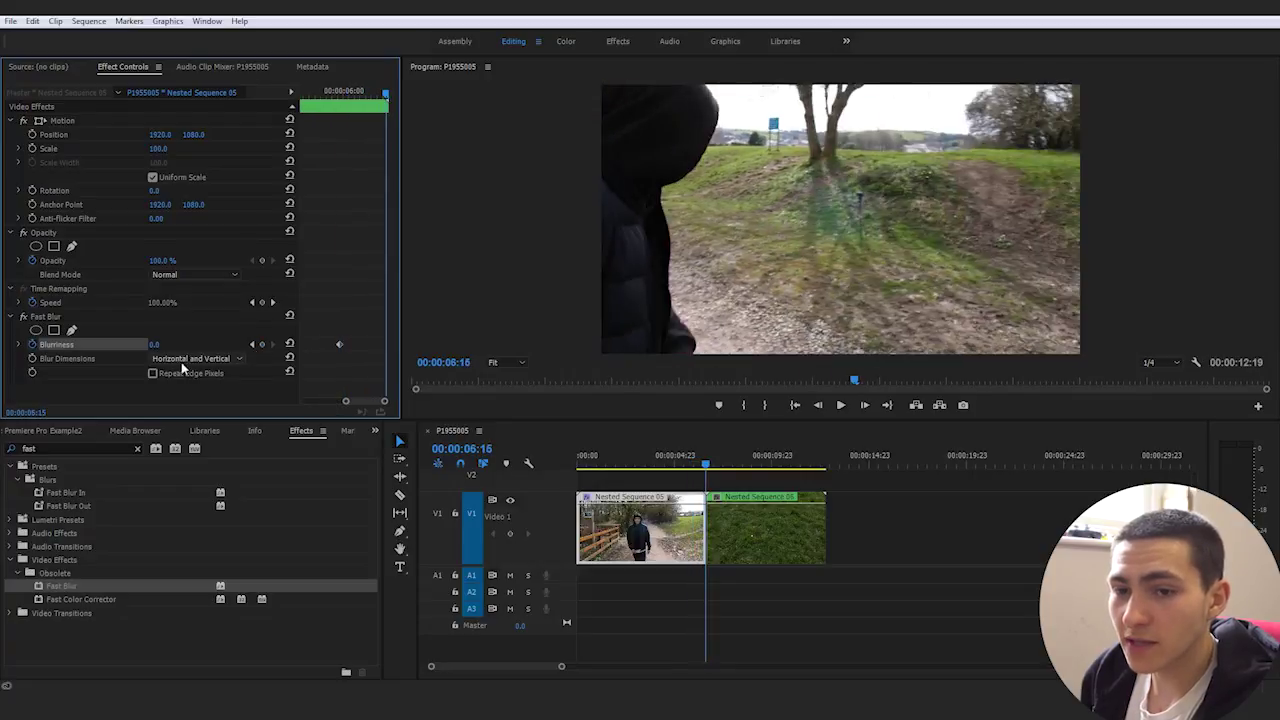
click(155, 344)
text(20)
key(Return)
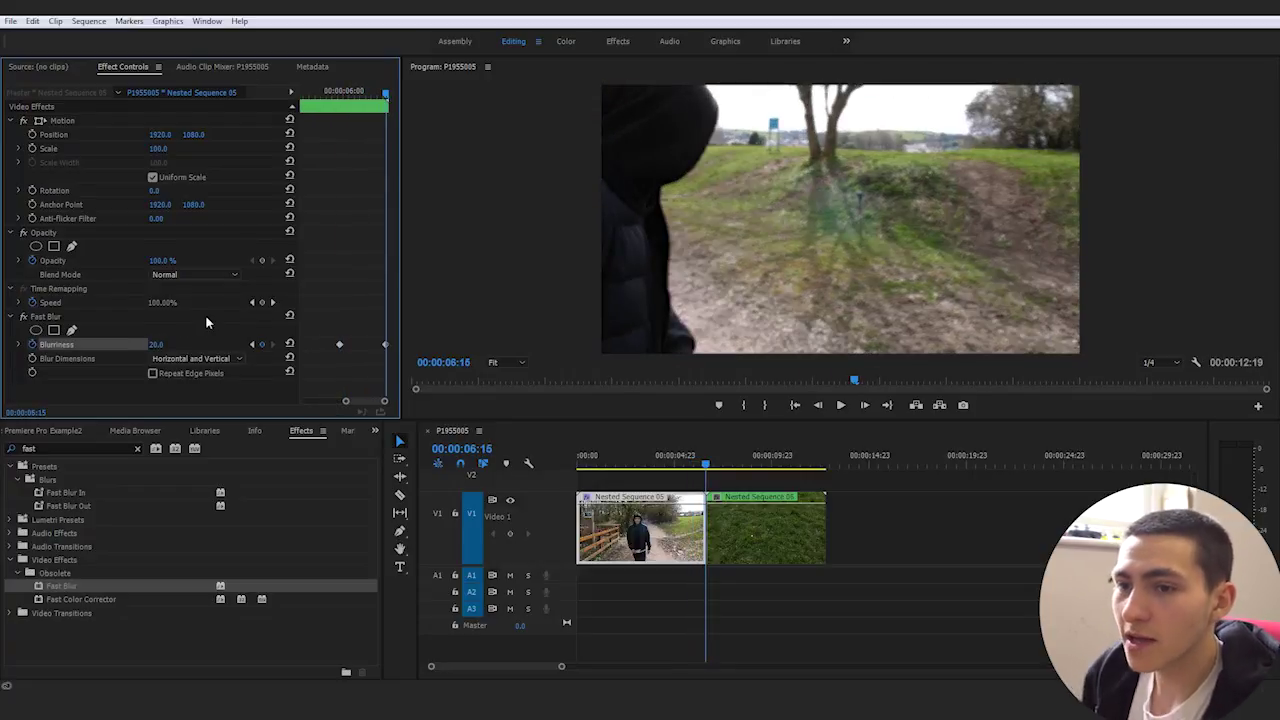
- Select Nested Sequence 06 and park the playhead at 00:00:07:13, where its opening speed ramp ends
click(788, 540)
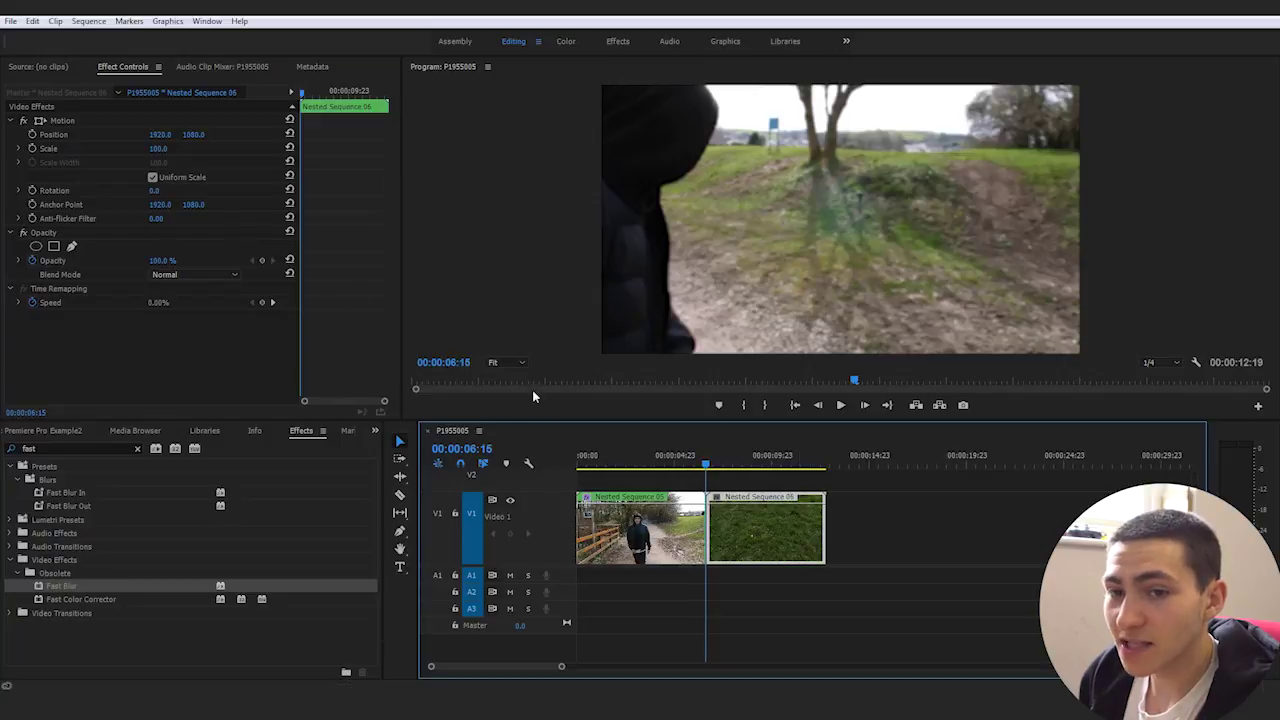
key(Right)
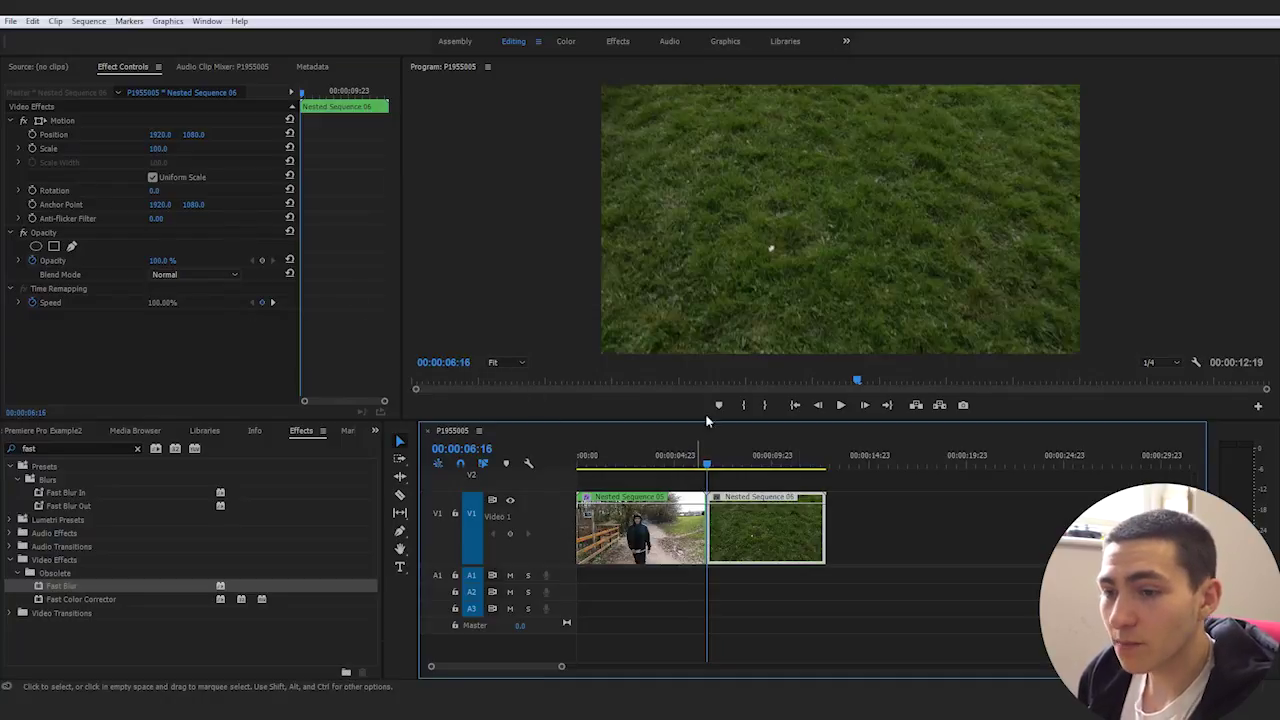
key(space)
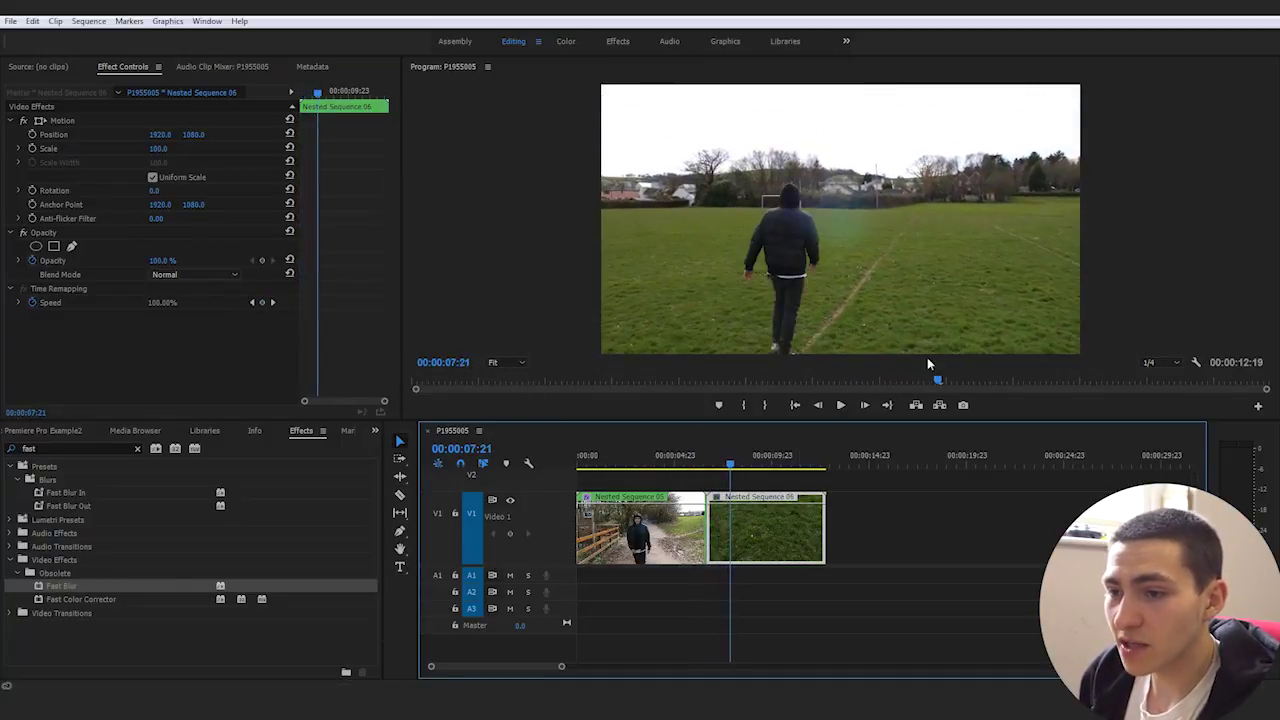
key(Left)
key(Left)
key(Left)
key(Left)
key(Left)
key(Left)
key(Left)
key(Left)
key(Left)
key(Left)
key(Left)
key(Right)
key(Right)
key(Right)
- Apply Fast Blur to Nested Sequence 06 and keyframe its Blurriness from 20 at the clip's start to 0 at 00:00:07:13
drag(99, 588, 777, 522)
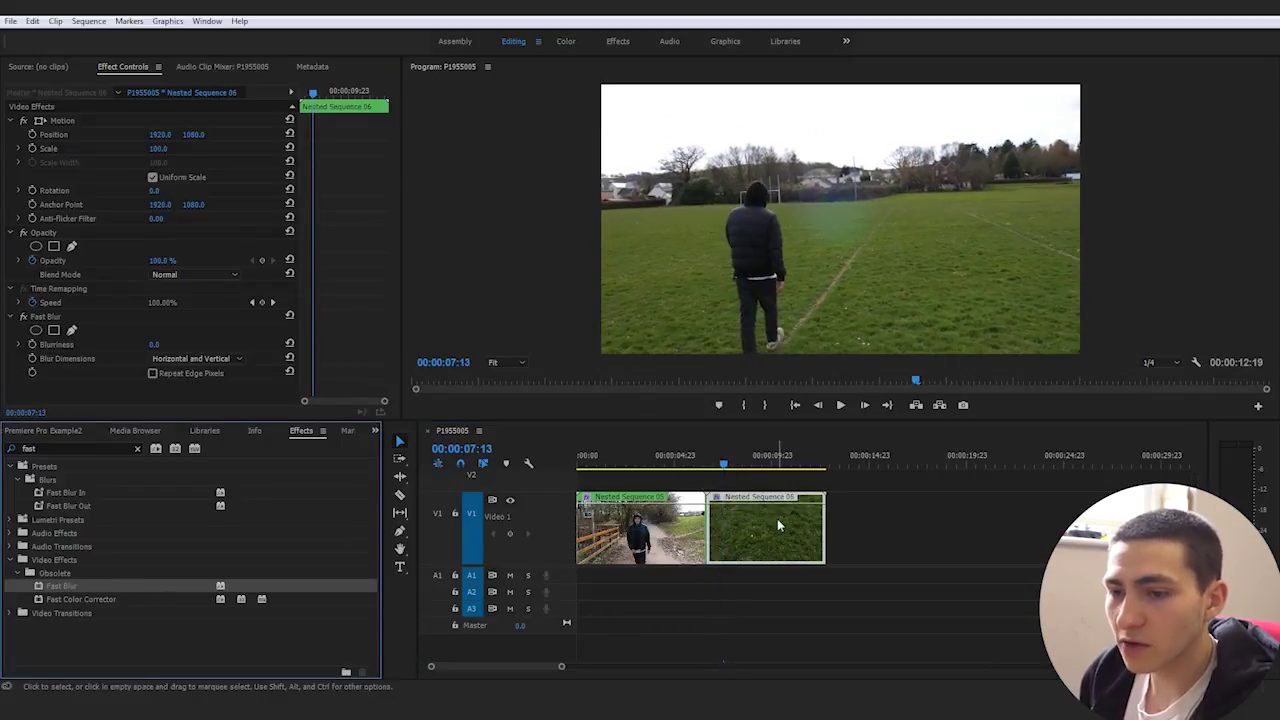
click(32, 344)
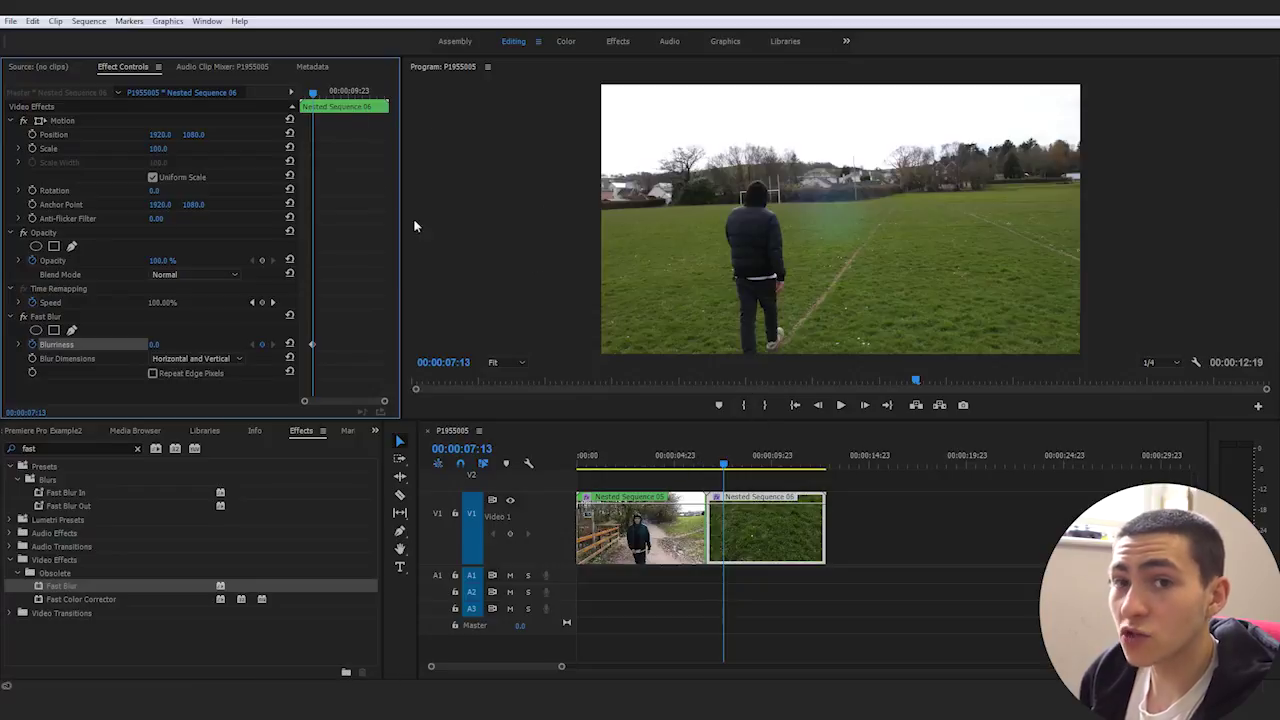
drag(328, 88, 301, 90)
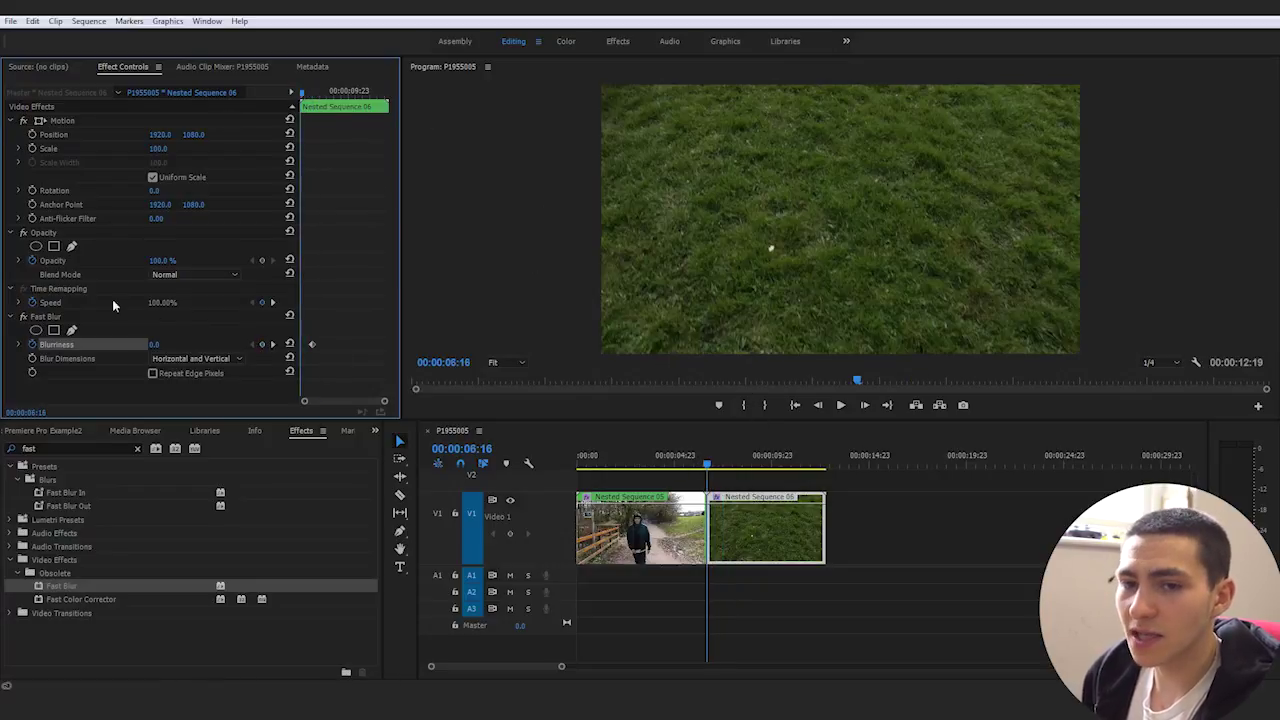
click(165, 344)
text(20)
key(Return)
click(1000, 637)
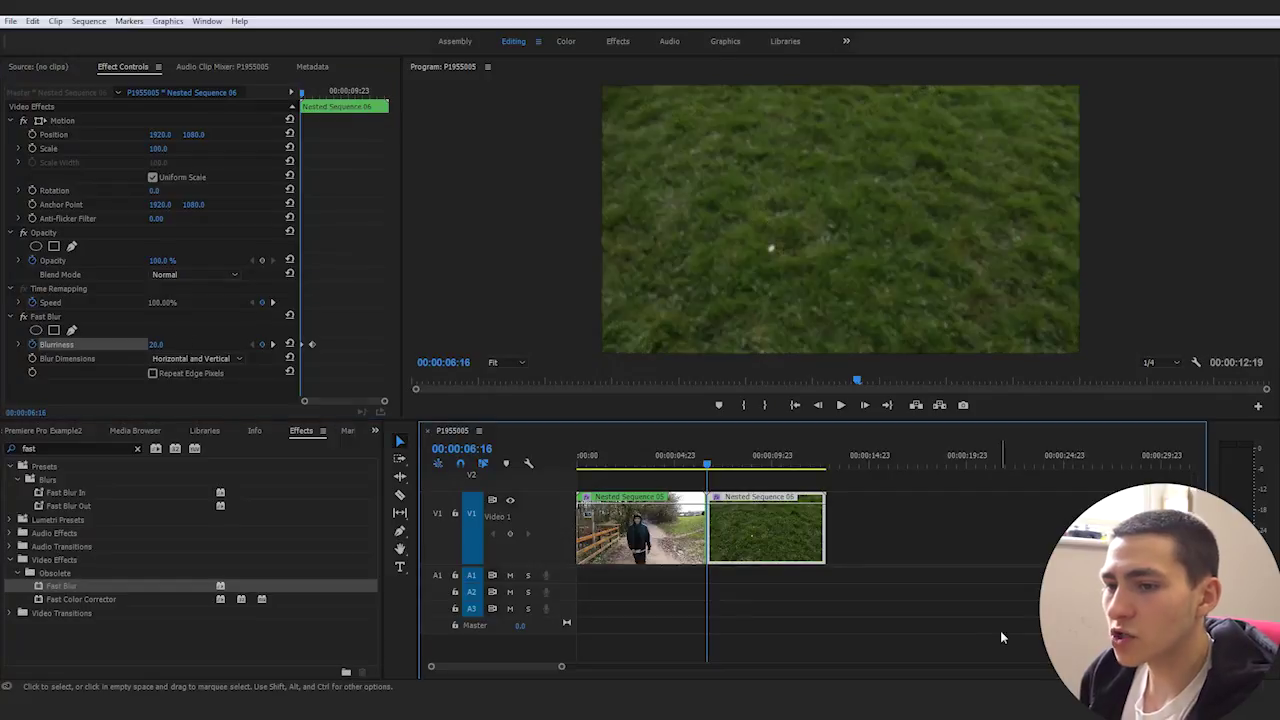
- Return the playhead to the start of the timeline, deselect the clips, and render the sequence for smooth playback
click(705, 466)
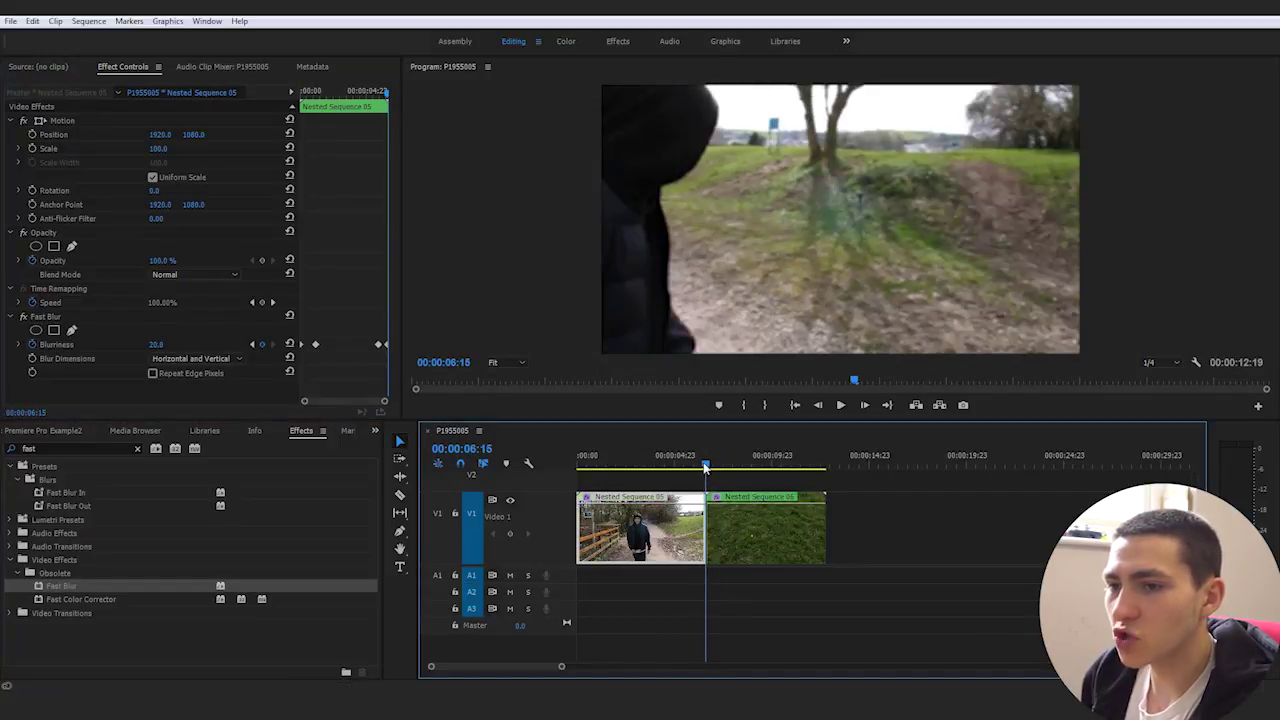
drag(705, 466, 577, 470)
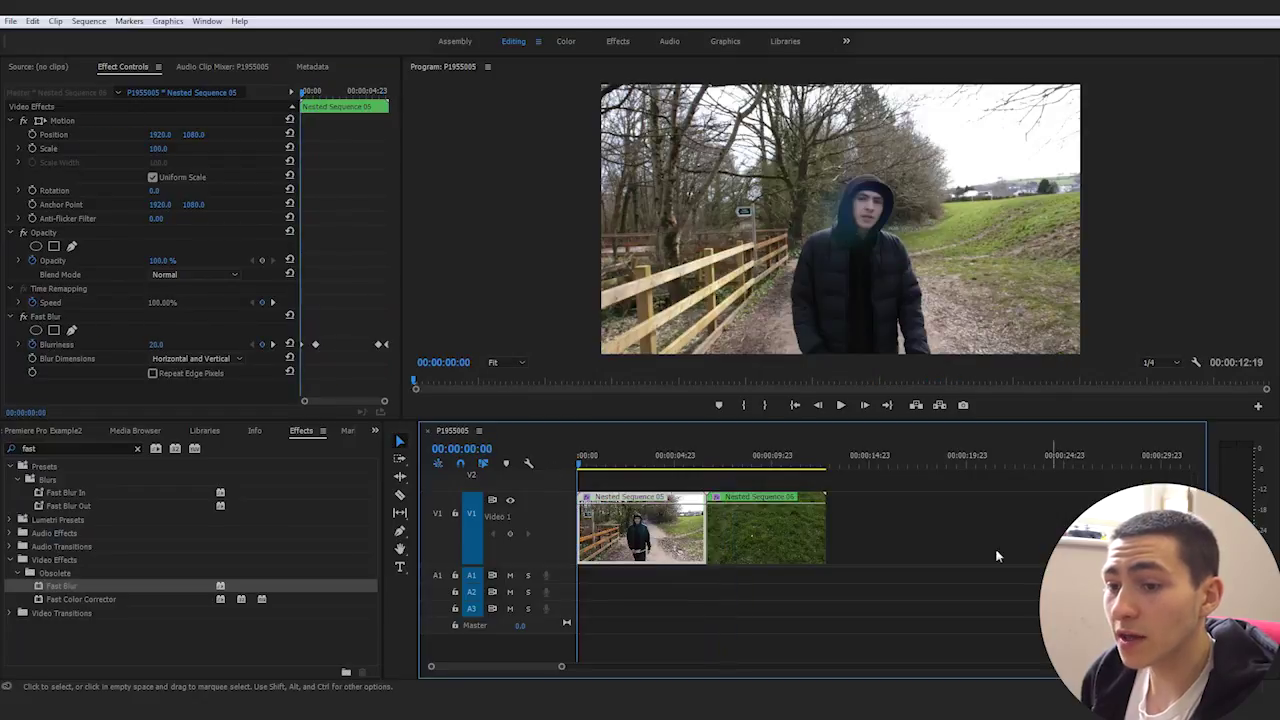
click(997, 554)
click(88, 20)
click(140, 60)
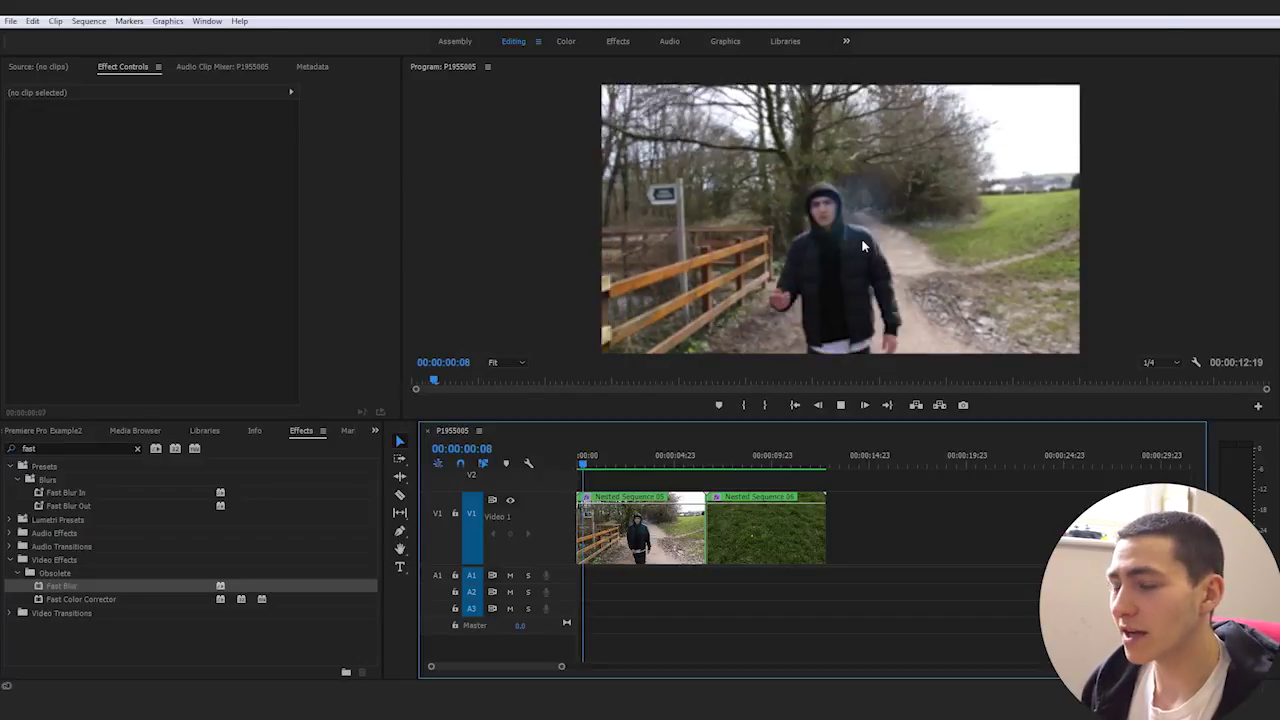
- Play the rendered sequence repeatedly from the start to check the blurred speed ramps and the transition between both nested clips
click(632, 530)
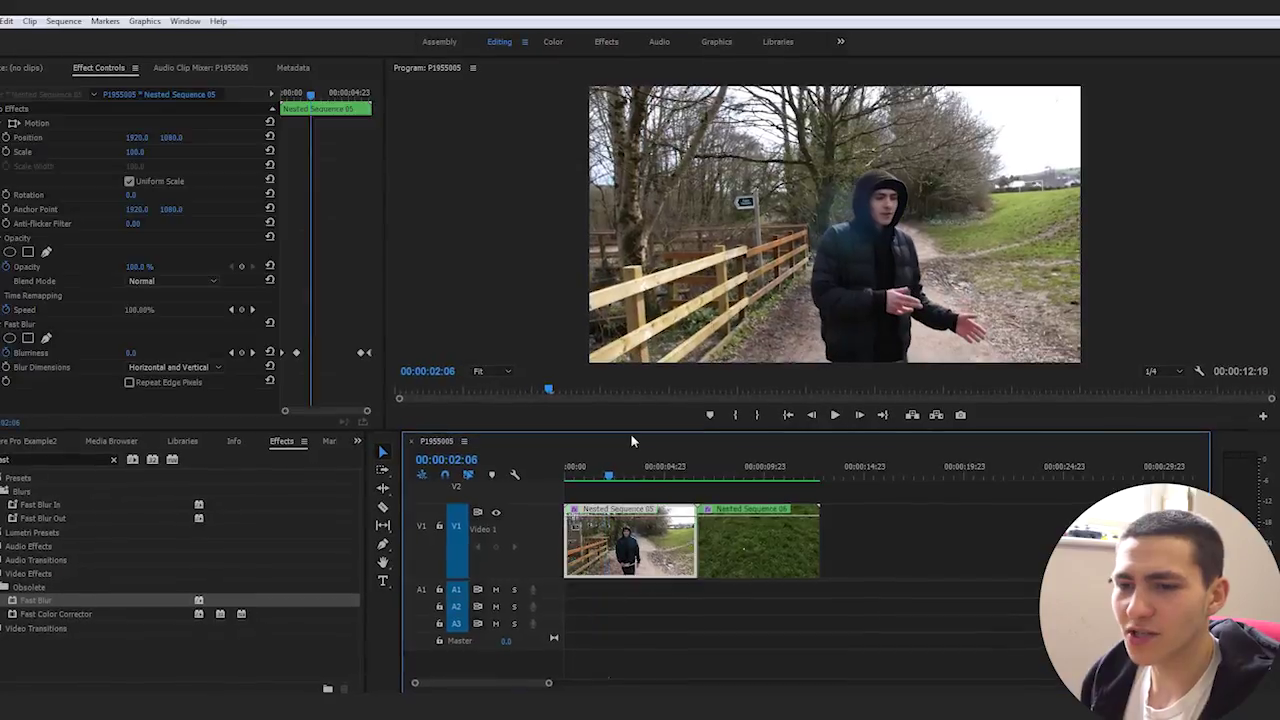
drag(610, 465, 490, 497)
key(space)
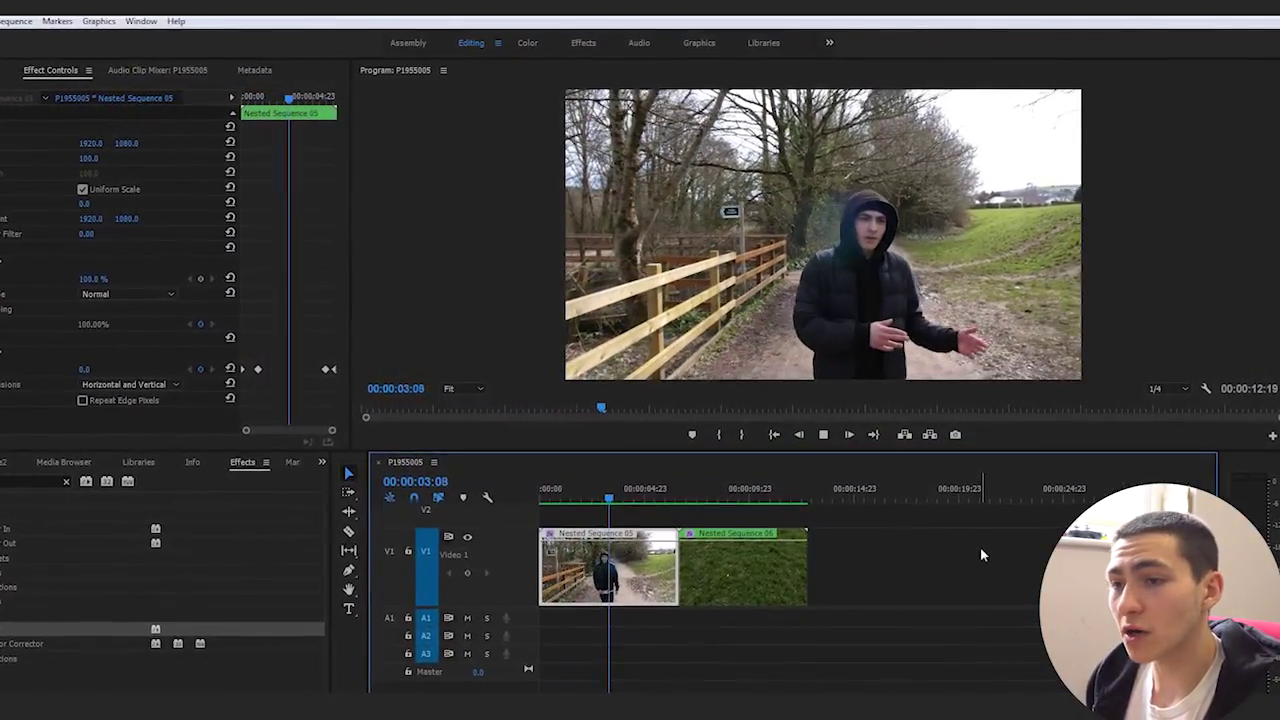
click(990, 545)
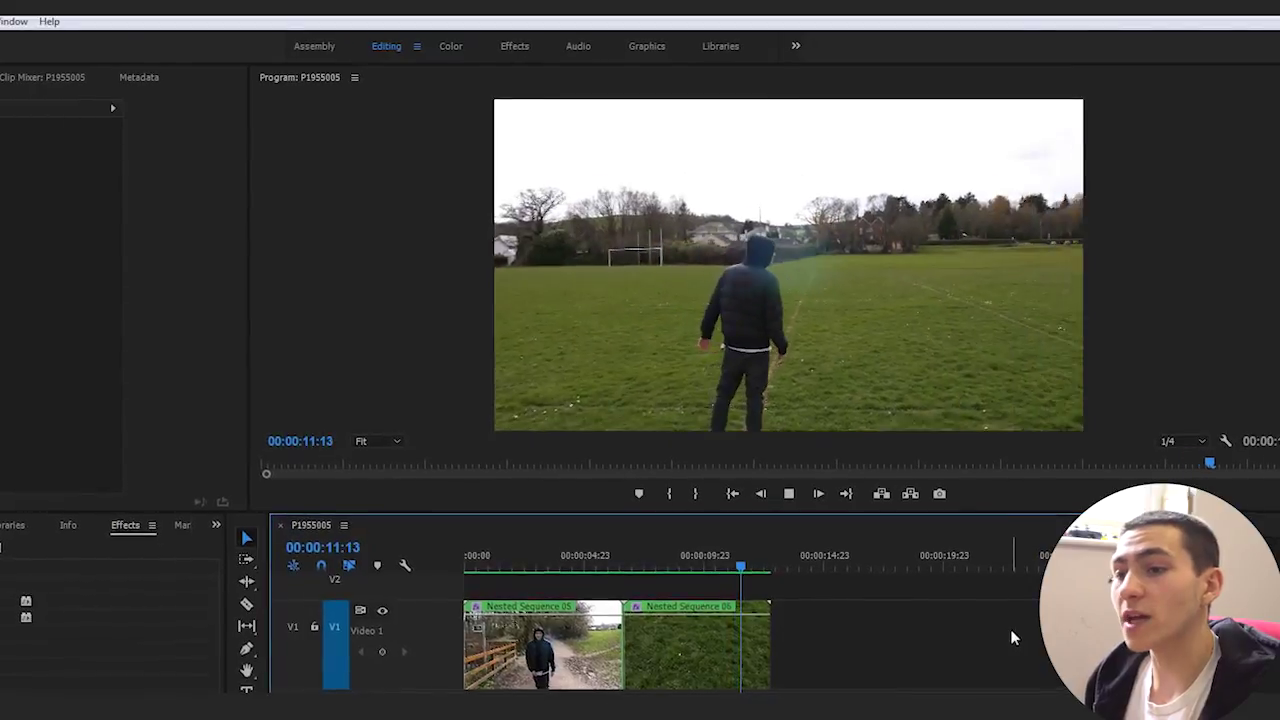
key(Home)
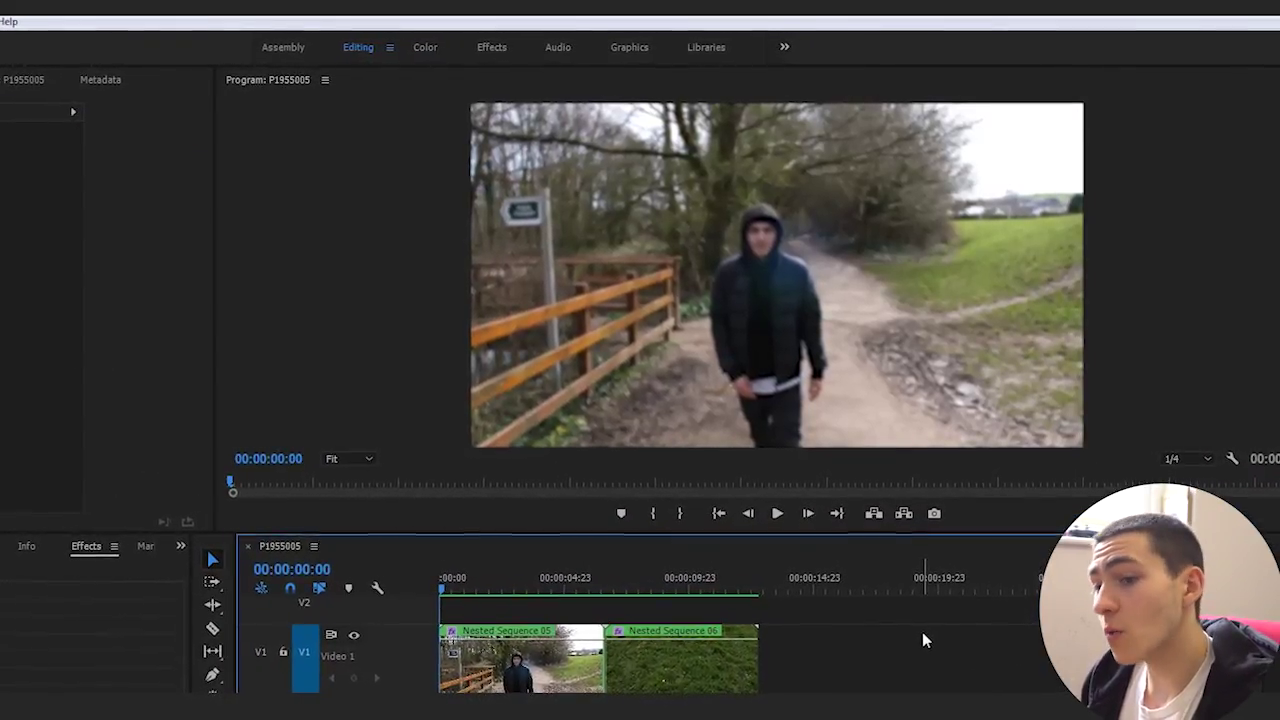
key(space)
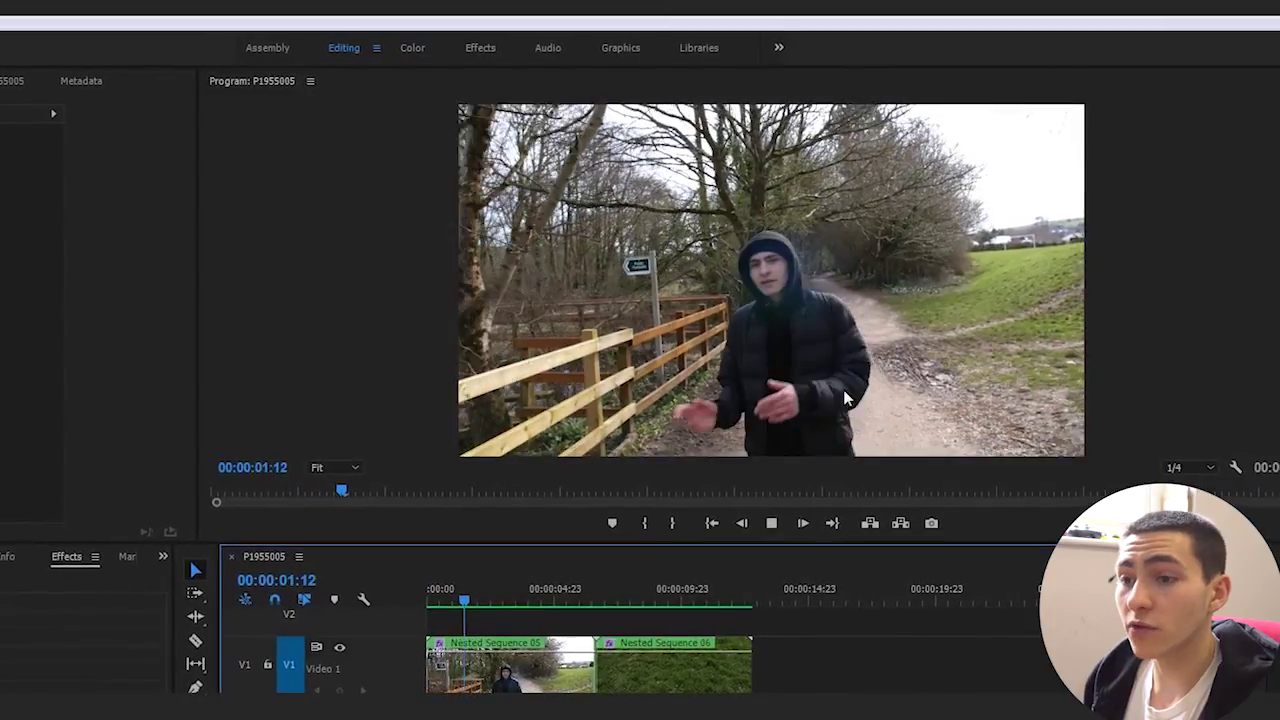
key(space)
click(508, 645)
drag(489, 592, 281, 592)
click(968, 682)
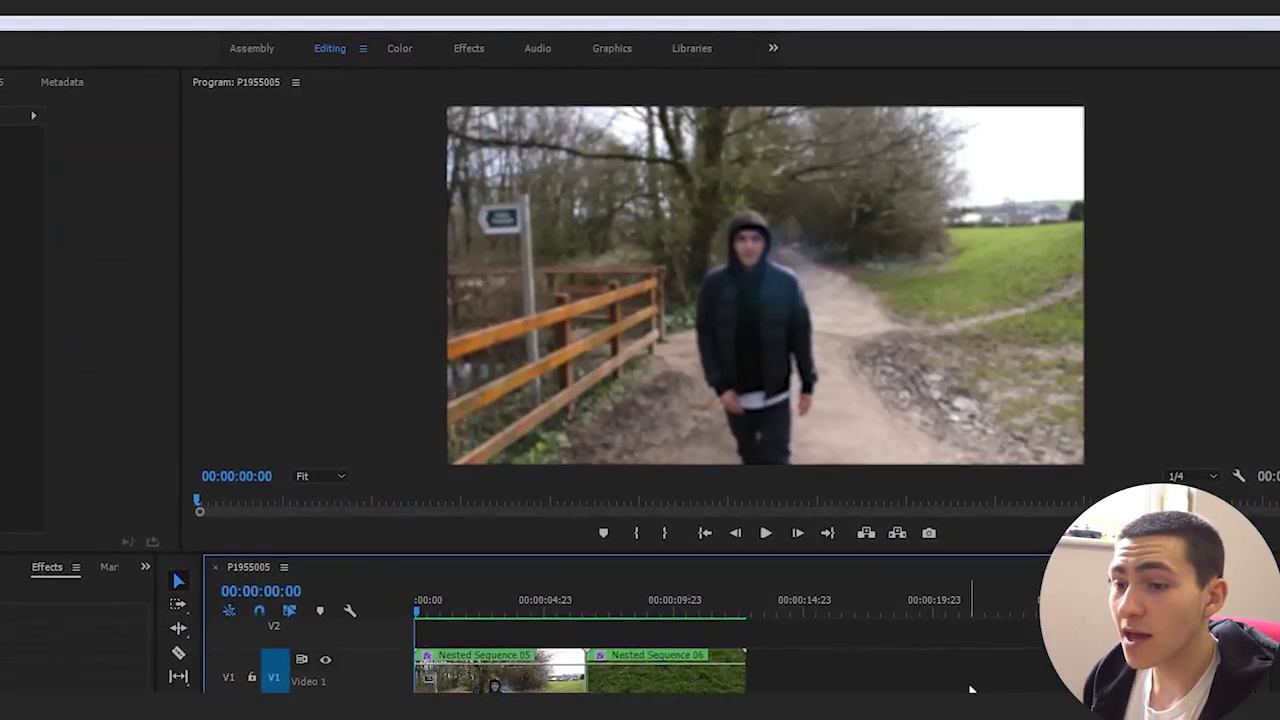
key(space)
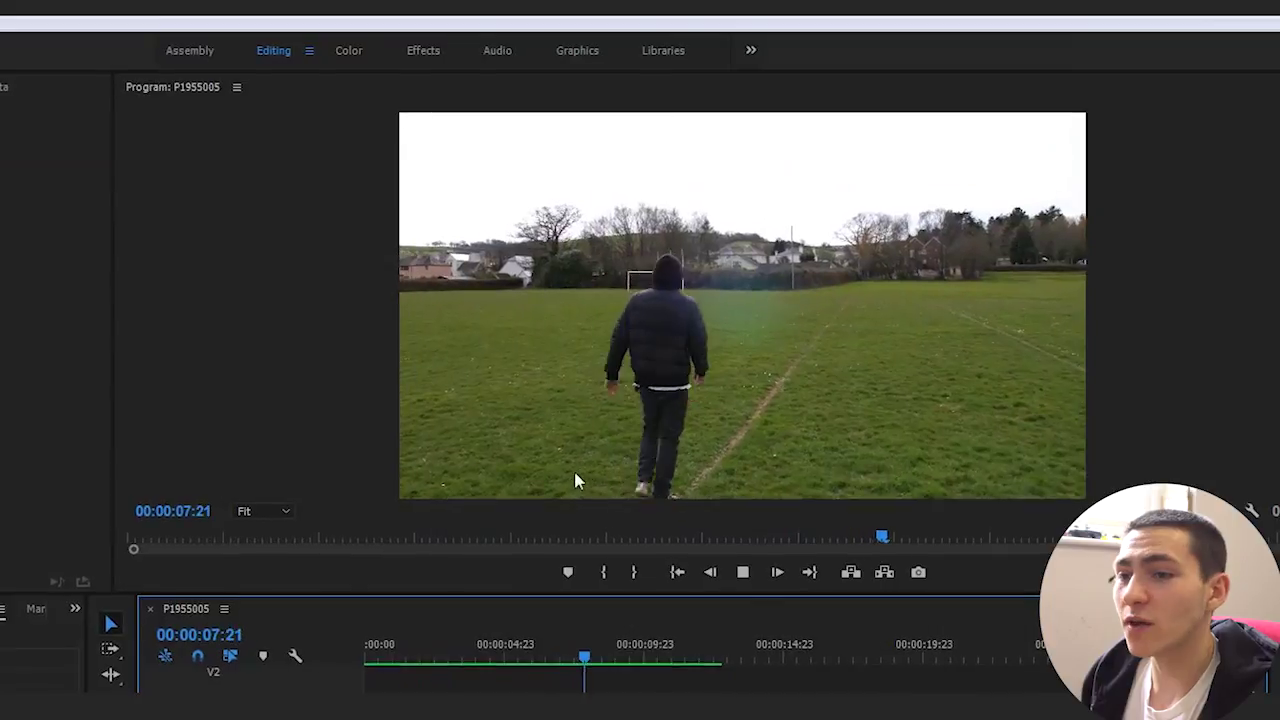
key(Home)
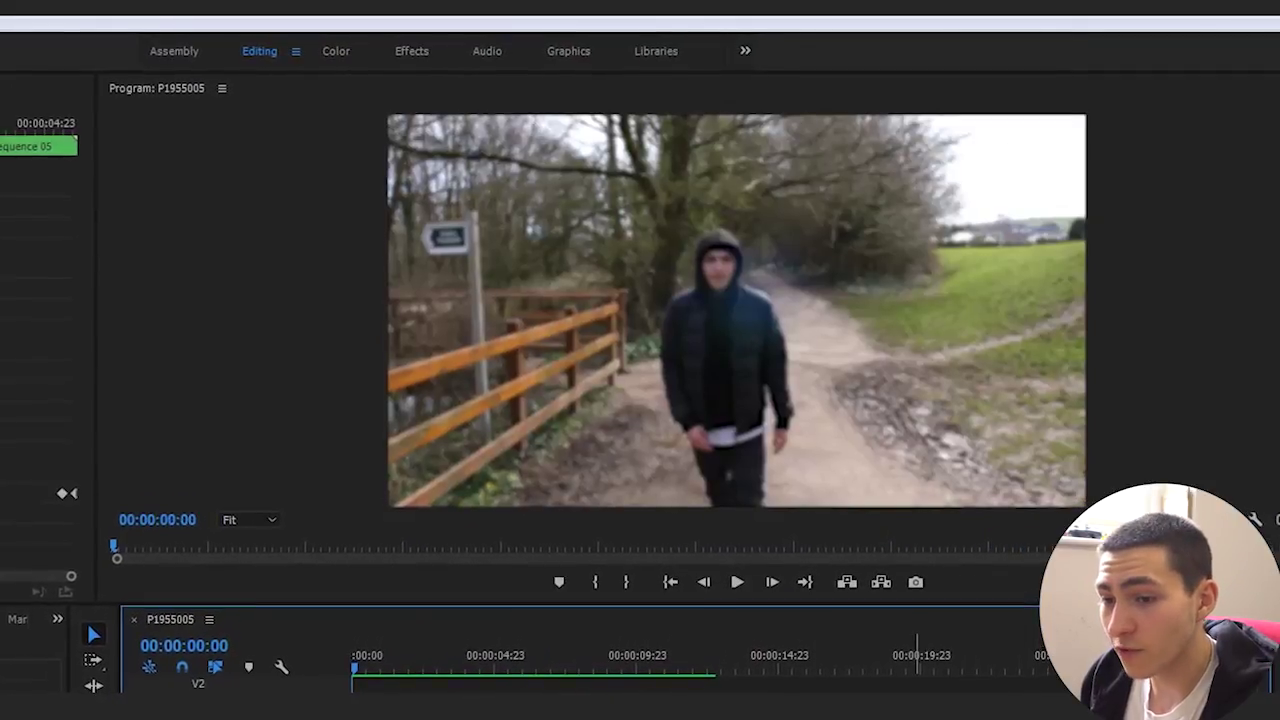